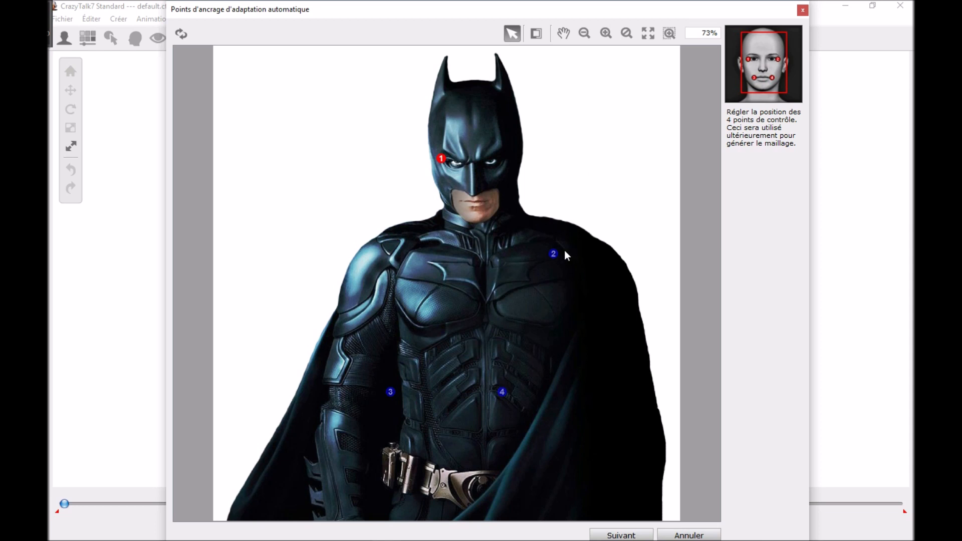
# Place anchor point 2 at the outer corner of Batman's image-right eye and points 3 and 4 at the mouth corners
pyautogui.moveTo(559, 256); pyautogui.dragTo(507, 160)
pyautogui.moveTo(390, 394); pyautogui.dragTo(457, 204)
pyautogui.moveTo(502, 392); pyautogui.dragTo(494, 209)
# Fine-tune the four anchor points on the outer eye corners and mouth corners, and continue to the facial fitting editor
pyautogui.scroll(3, 518, 170)
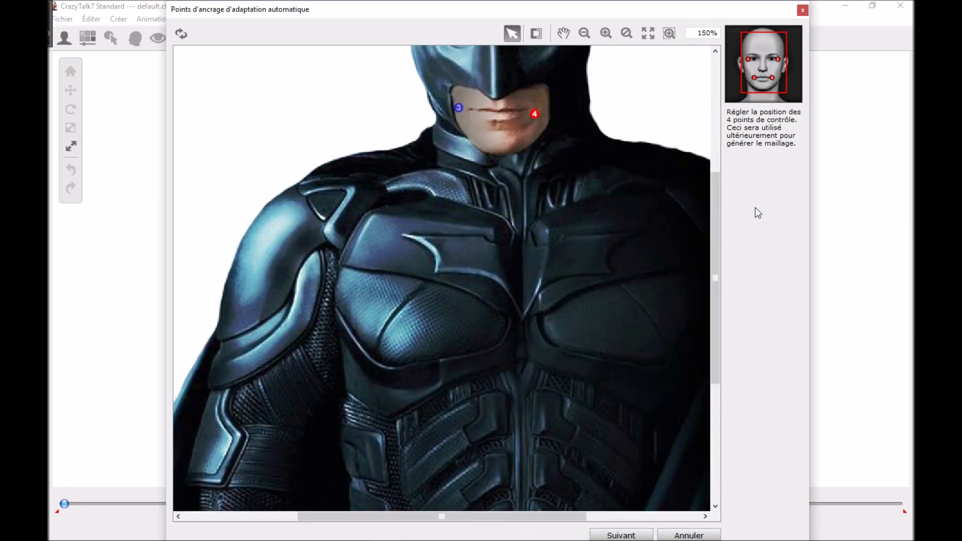
pyautogui.moveTo(714, 234); pyautogui.dragTo(721, 134)
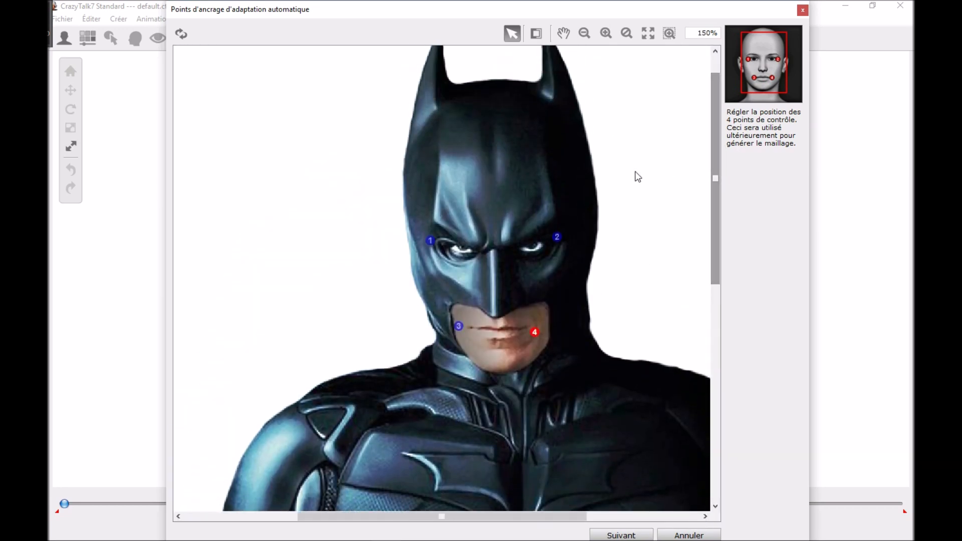
pyautogui.scroll(2, 622, 185)
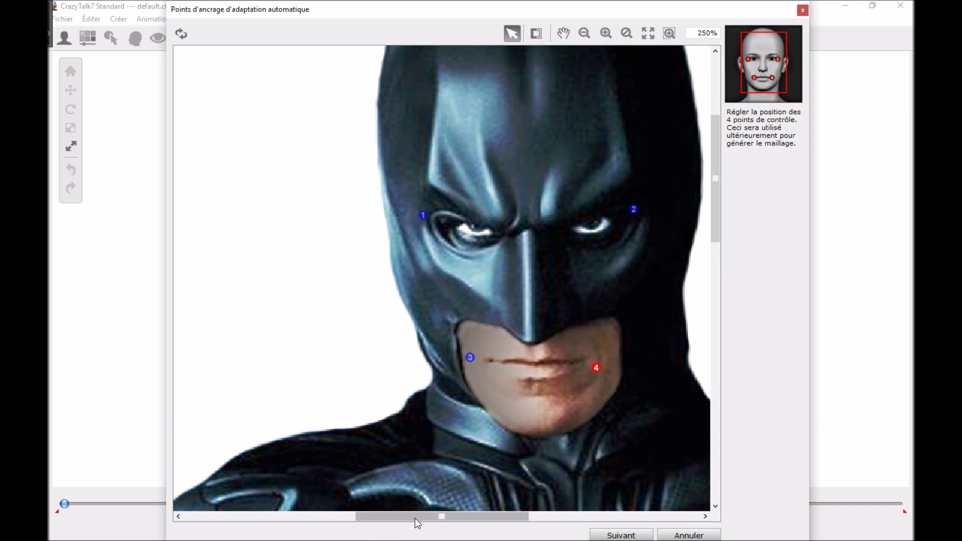
pyautogui.moveTo(414, 517); pyautogui.dragTo(443, 517)
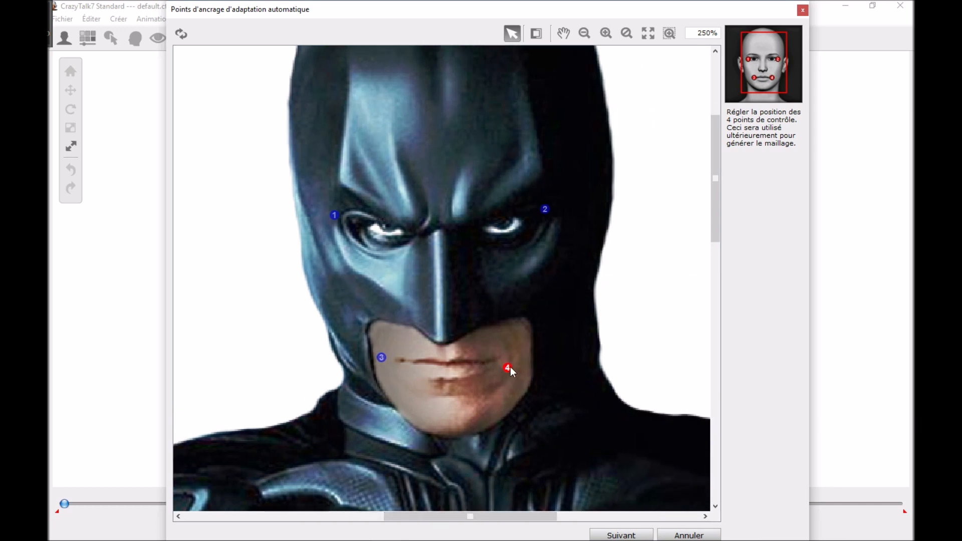
pyautogui.moveTo(548, 204); pyautogui.dragTo(558, 224)
pyautogui.click(335, 214)
pyautogui.click(382, 357)
pyautogui.moveTo(509, 369); pyautogui.dragTo(506, 366)
pyautogui.click(623, 534)
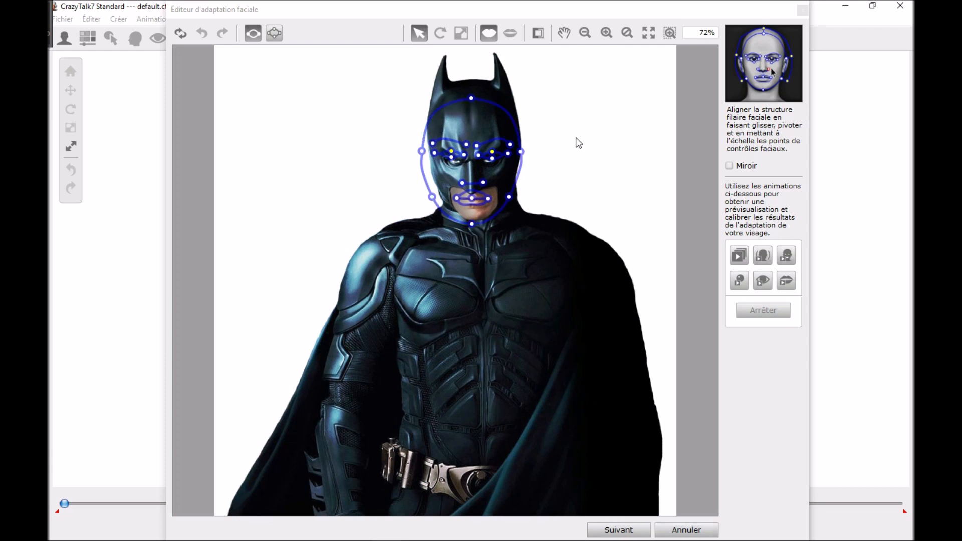
# Switch the facial wireframe on Batman's head to the detailed control-point mode
pyautogui.scroll(1, 578, 142)
pyautogui.scroll(5, 579, 143)
pyautogui.moveTo(713, 235); pyautogui.dragTo(690, 128)
pyautogui.scroll(2, 627, 150)
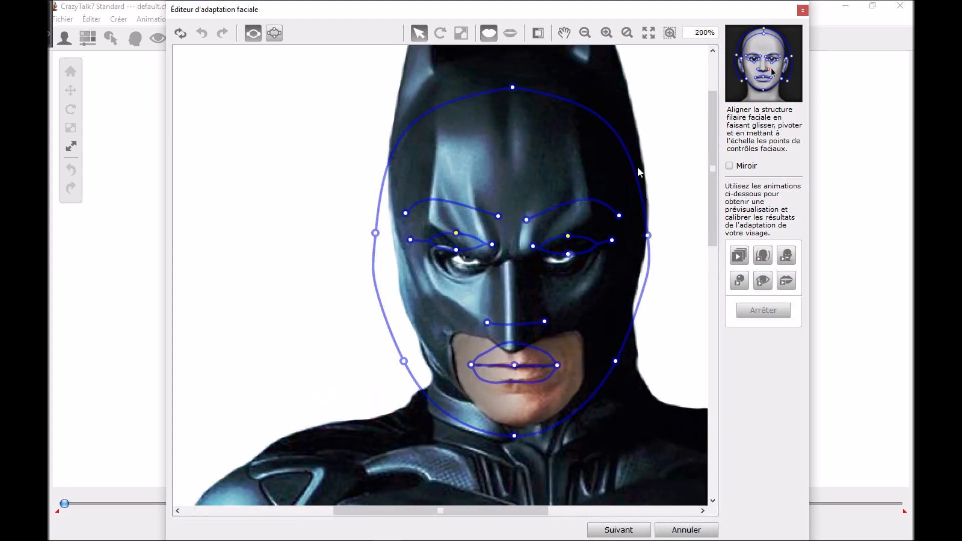
pyautogui.moveTo(480, 510); pyautogui.dragTo(533, 510)
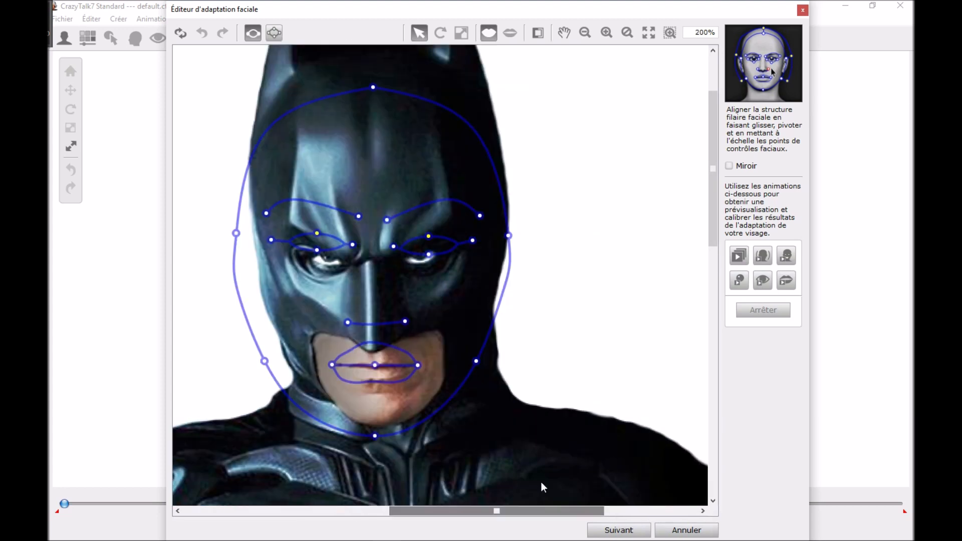
pyautogui.moveTo(712, 232); pyautogui.dragTo(712, 205)
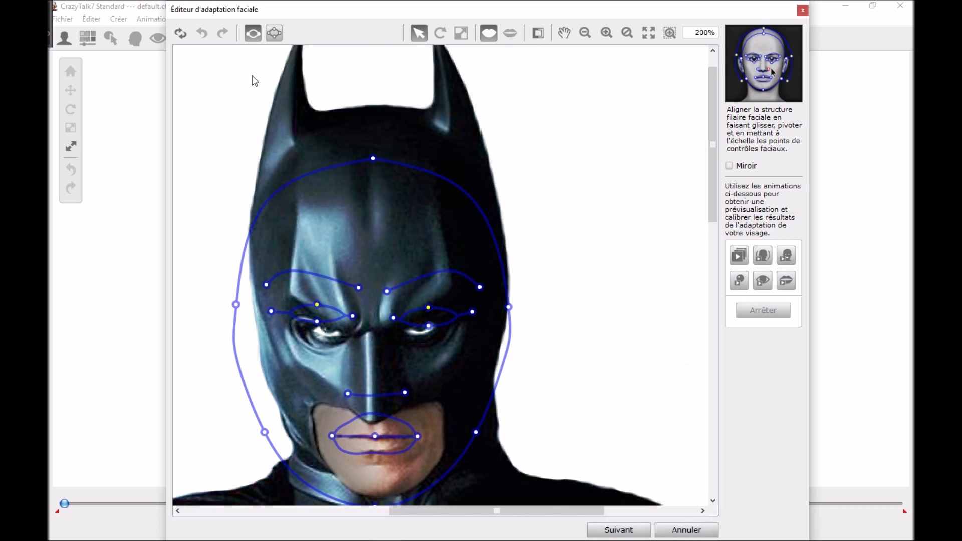
pyautogui.click(278, 34)
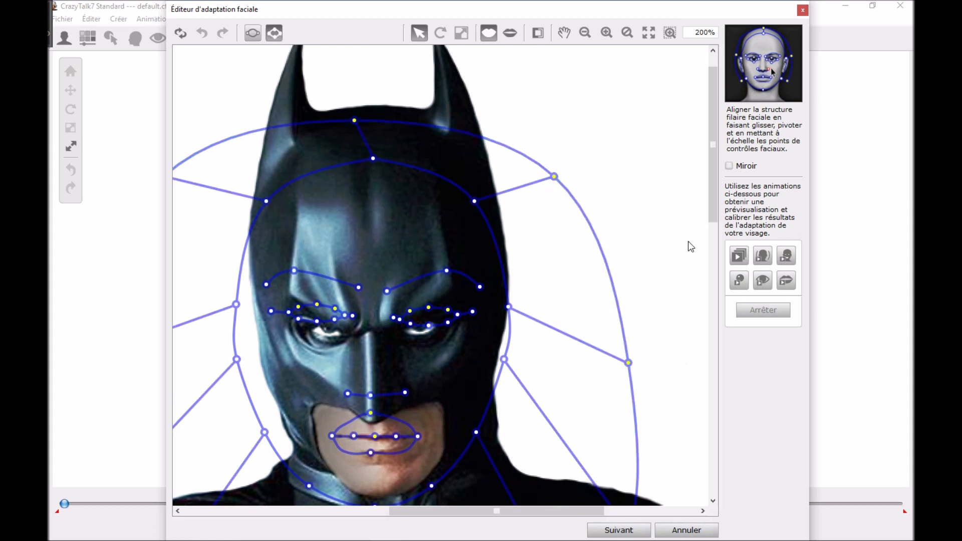
# Fit the mouth wireframe to Batman's lips by adjusting the lower lip, mouth corners, upper lip and centre line points
pyautogui.moveTo(712, 216); pyautogui.dragTo(711, 250)
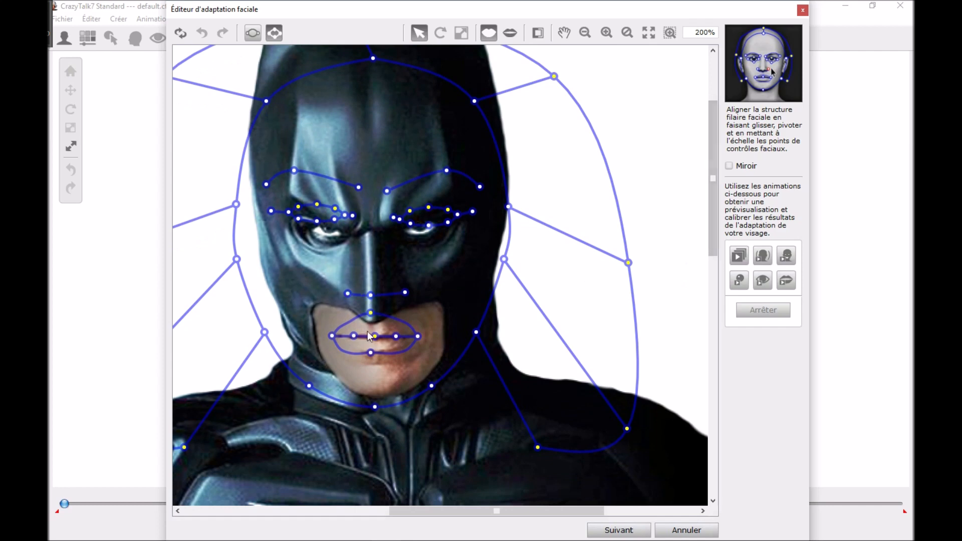
pyautogui.scroll(3, 368, 326)
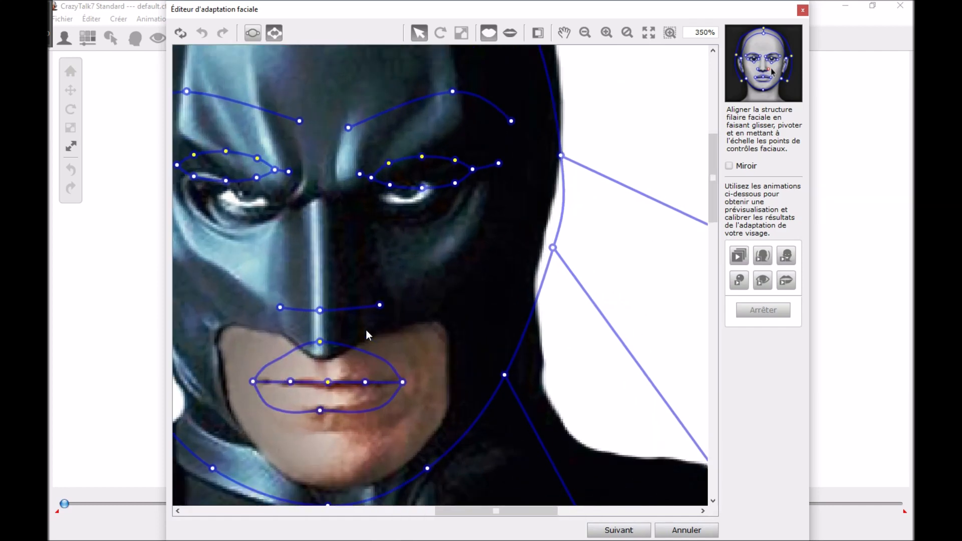
pyautogui.scroll(1, 367, 345)
pyautogui.moveTo(485, 505); pyautogui.dragTo(463, 509)
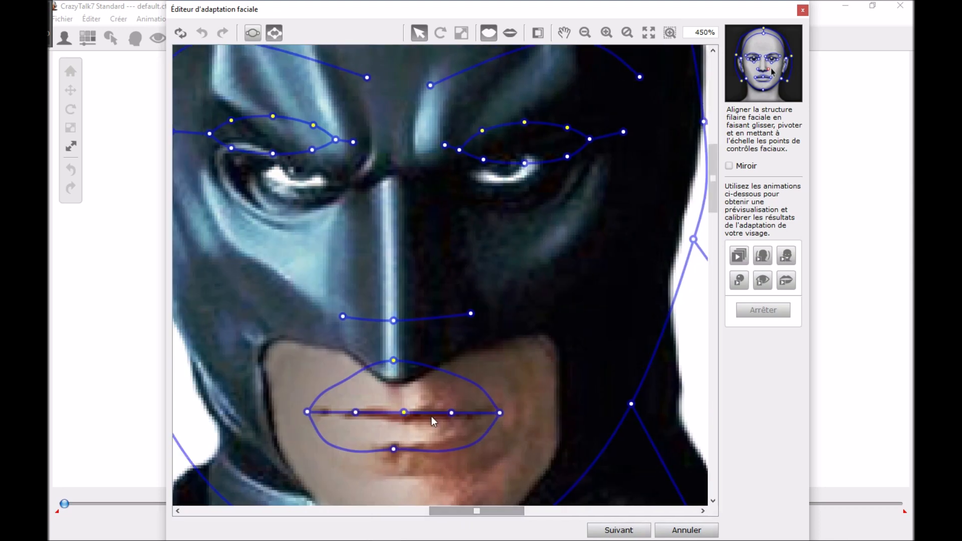
pyautogui.scroll(1, 436, 417)
pyautogui.moveTo(716, 195); pyautogui.dragTo(716, 211)
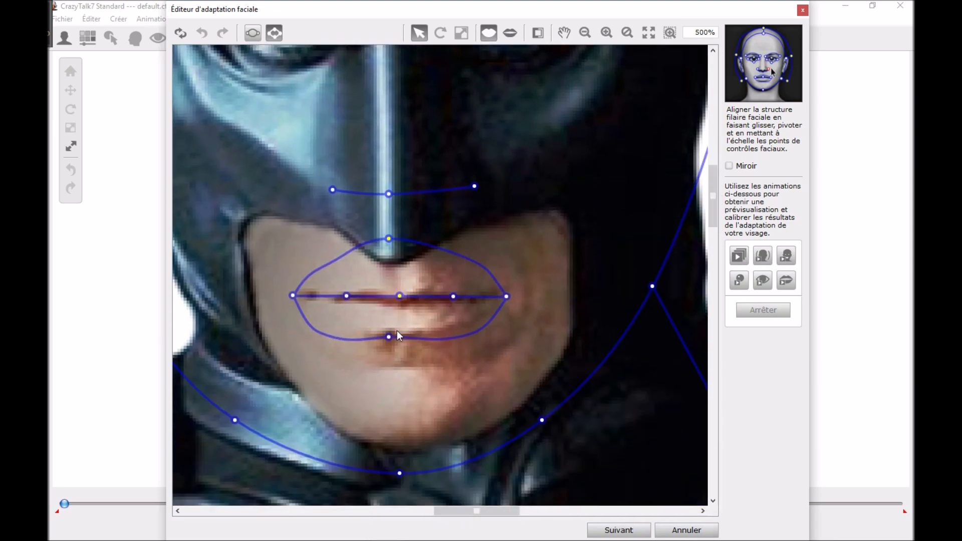
pyautogui.moveTo(390, 337); pyautogui.dragTo(399, 335)
pyautogui.click(506, 297)
pyautogui.moveTo(389, 239); pyautogui.dragTo(397, 283)
pyautogui.click(400, 299)
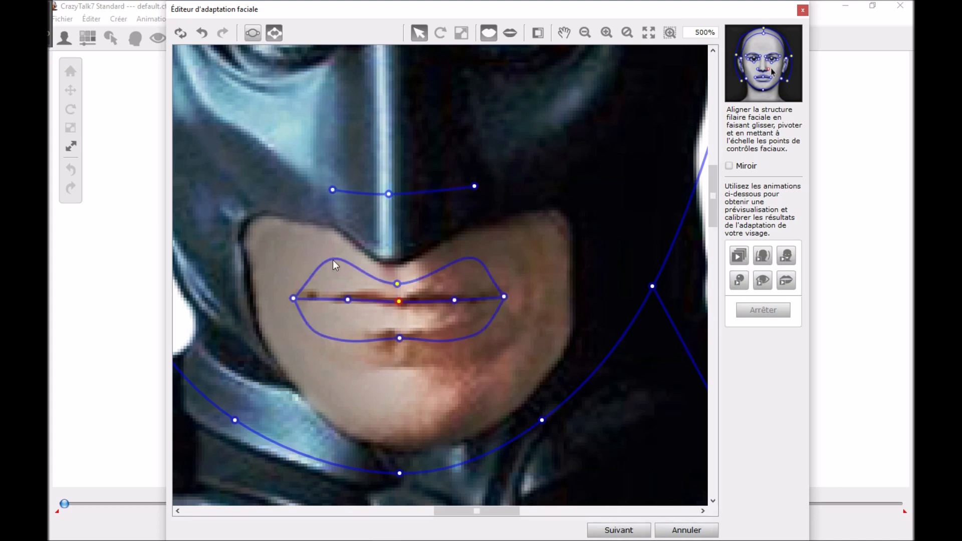
# Reshape the nose line to follow the pointed lower edge of the mask above the upper lip
pyautogui.moveTo(389, 193); pyautogui.dragTo(394, 261)
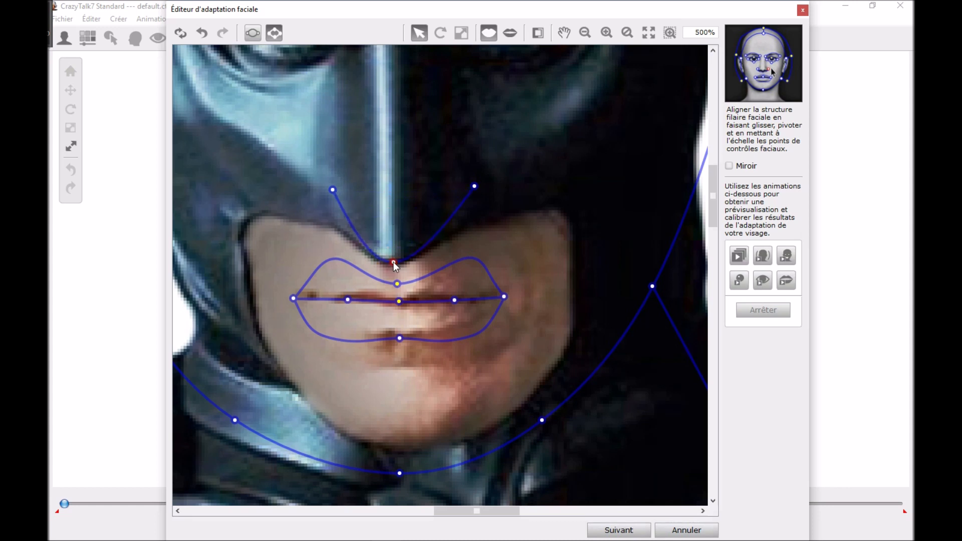
pyautogui.moveTo(476, 188); pyautogui.dragTo(463, 230)
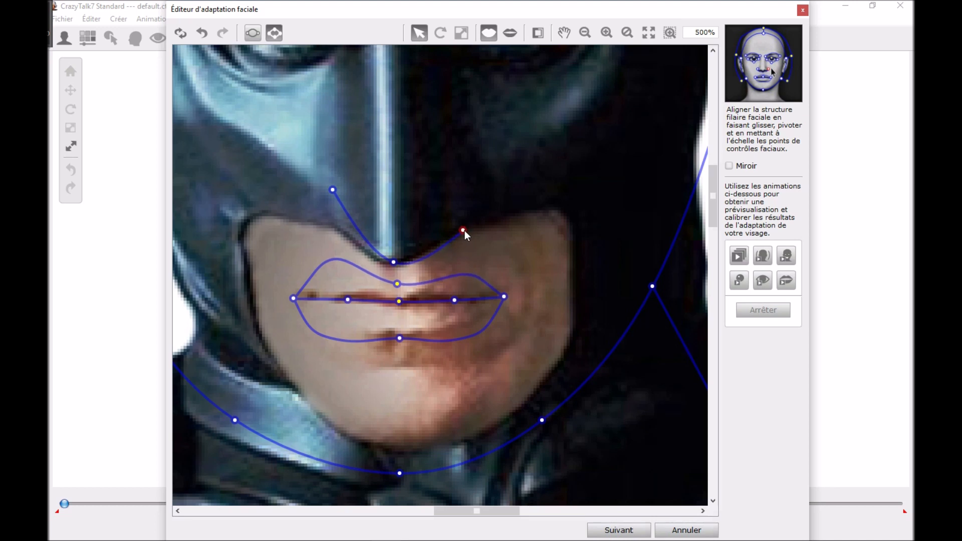
pyautogui.moveTo(333, 190); pyautogui.dragTo(335, 224)
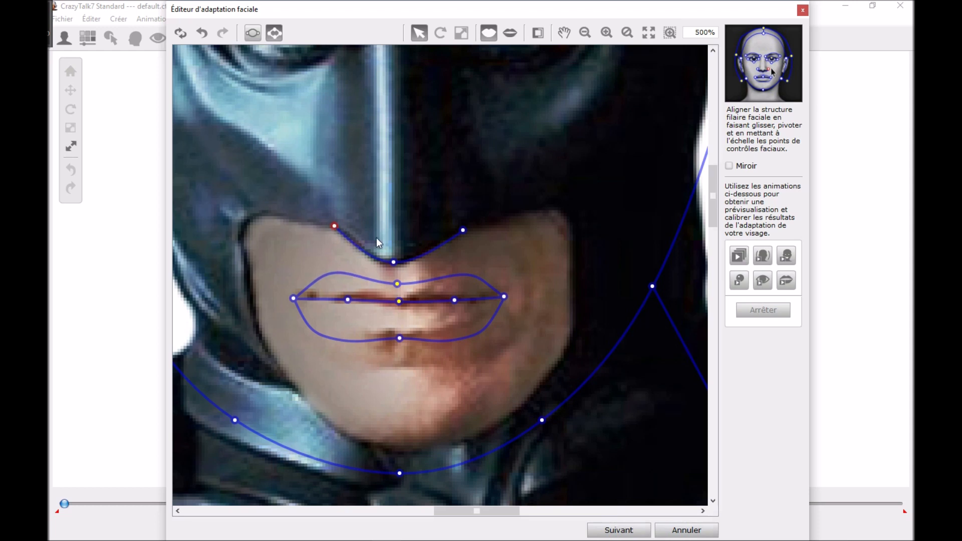
# Fit the corners and lower eyelid points of the image-left eye to the white of the eye
pyautogui.scroll(-1, 377, 239)
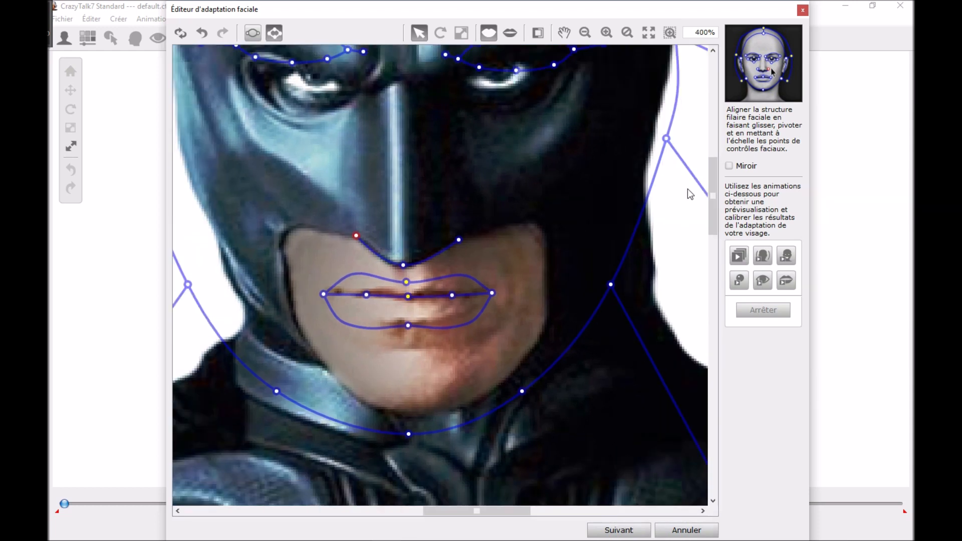
pyautogui.moveTo(712, 196); pyautogui.dragTo(712, 167)
pyautogui.scroll(3, 315, 259)
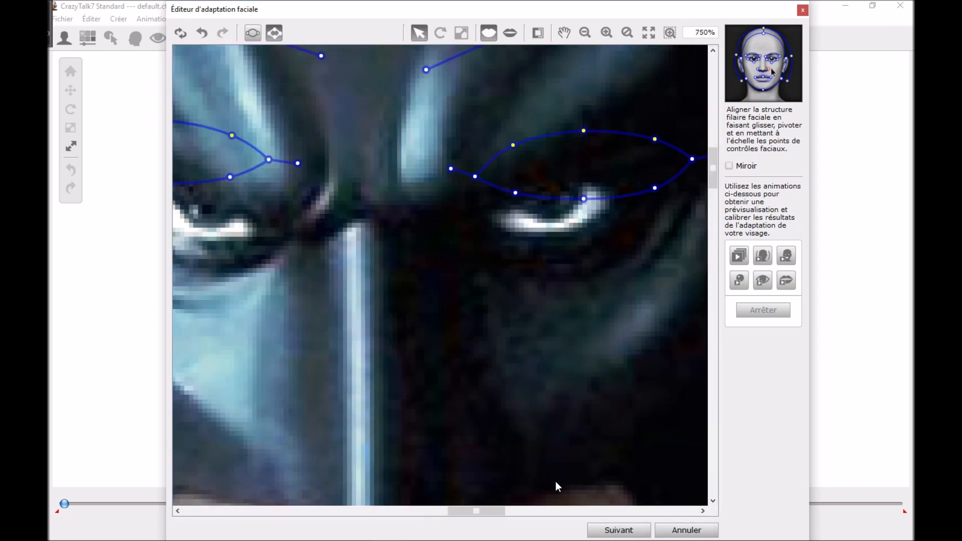
pyautogui.moveTo(485, 511); pyautogui.dragTo(460, 503)
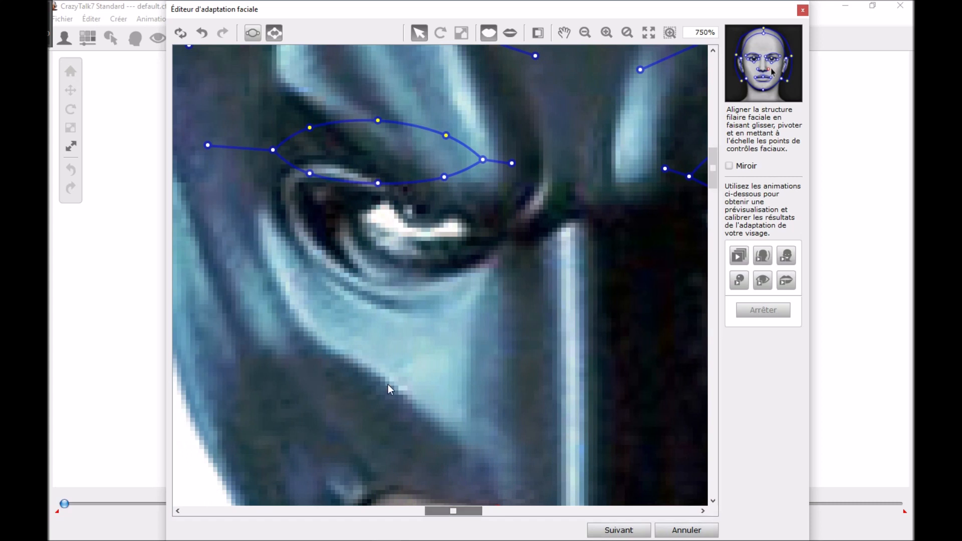
pyautogui.moveTo(208, 145); pyautogui.dragTo(361, 213)
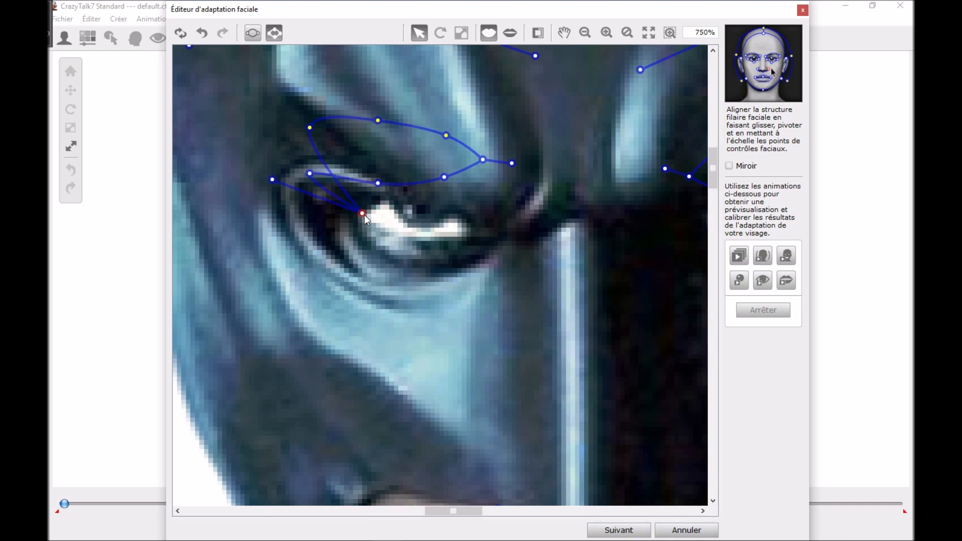
pyautogui.moveTo(273, 179); pyautogui.dragTo(331, 210)
pyautogui.moveTo(310, 174); pyautogui.dragTo(371, 230)
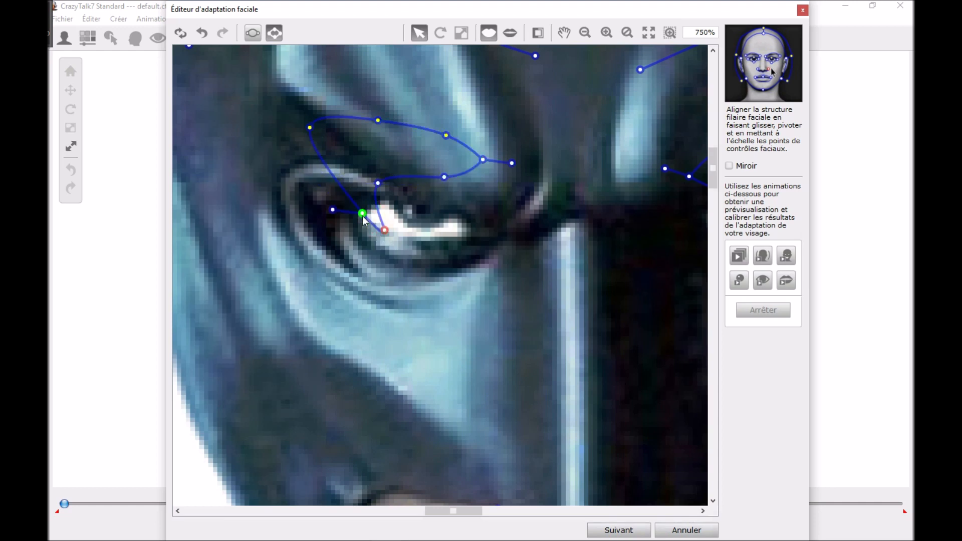
pyautogui.moveTo(362, 216); pyautogui.dragTo(362, 221)
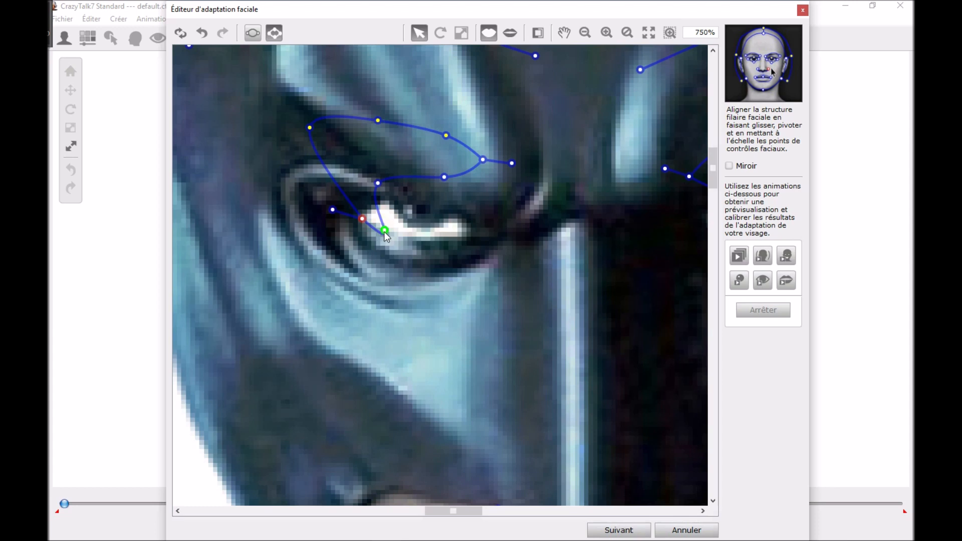
pyautogui.moveTo(378, 183); pyautogui.dragTo(432, 236)
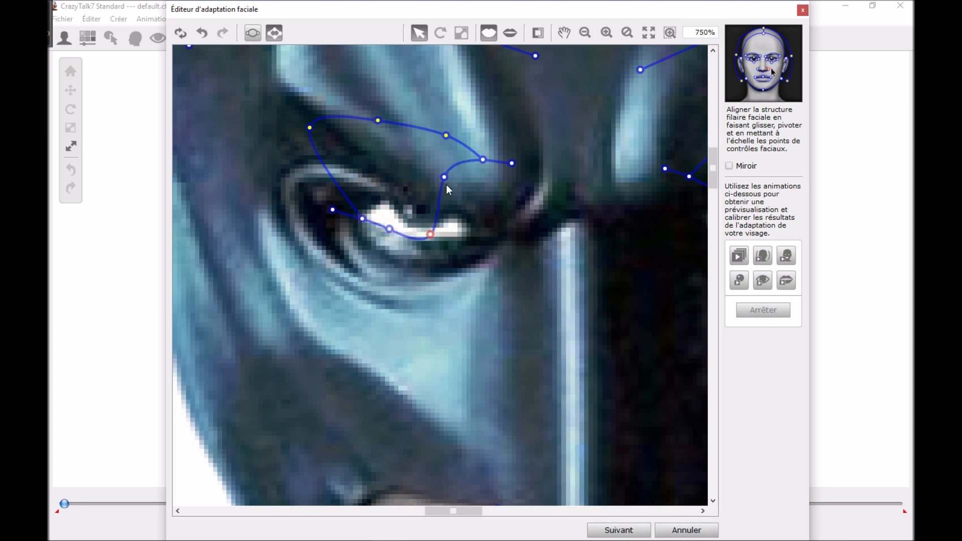
pyautogui.moveTo(444, 177); pyautogui.dragTo(456, 234)
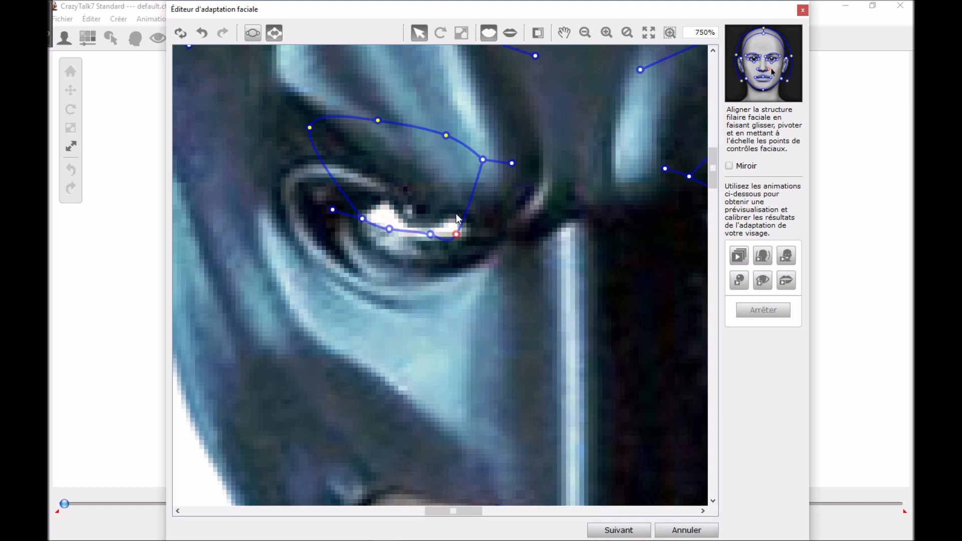
pyautogui.moveTo(483, 160); pyautogui.dragTo(417, 236)
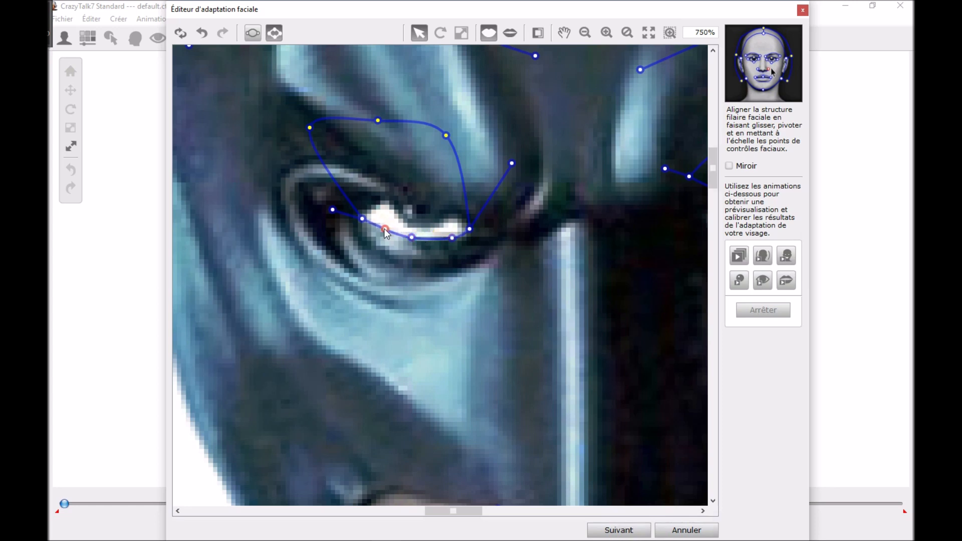
# Fit the upper eyelid points of the image-left eye to its upper edge and place its inner end point beside the nose
pyautogui.moveTo(309, 129); pyautogui.dragTo(375, 196)
pyautogui.moveTo(377, 120); pyautogui.dragTo(423, 195)
pyautogui.moveTo(448, 136); pyautogui.dragTo(449, 188)
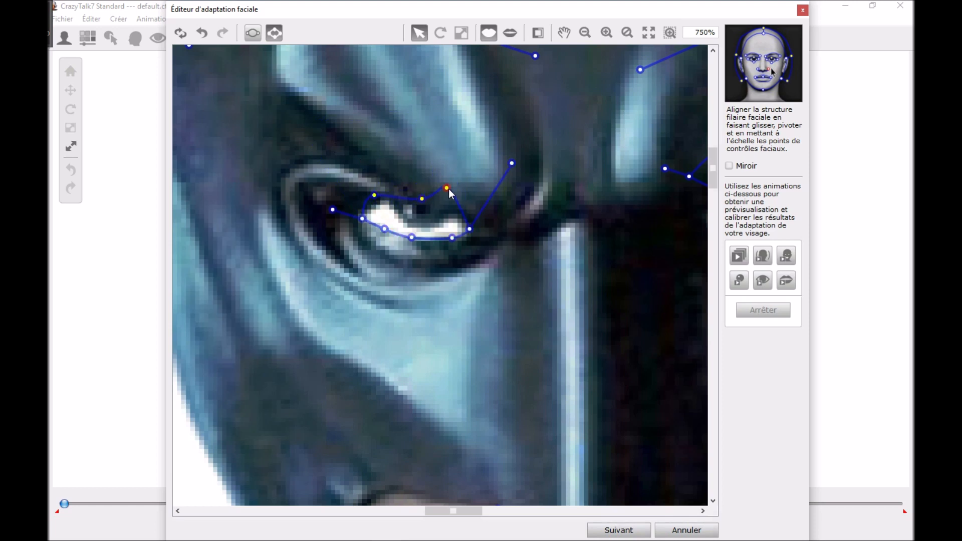
pyautogui.click(513, 170)
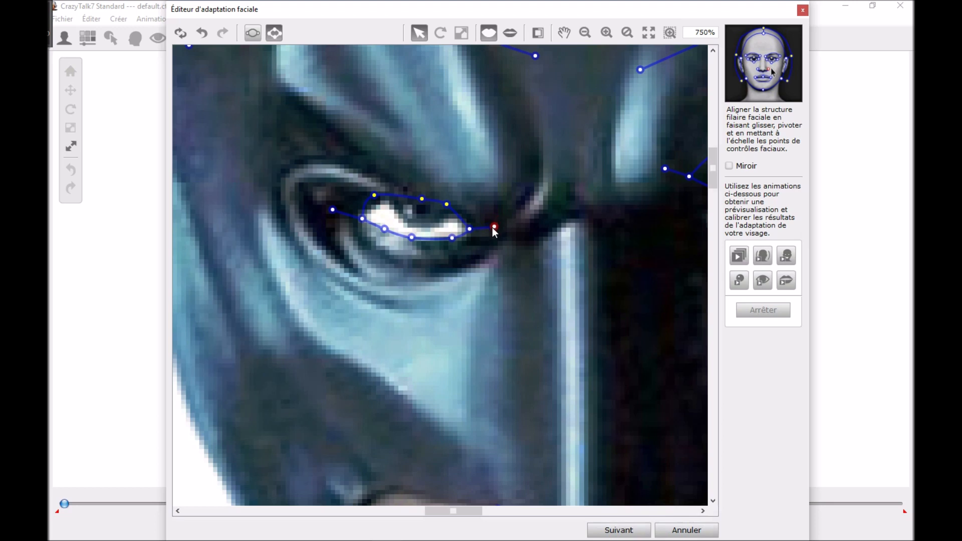
pyautogui.moveTo(376, 197); pyautogui.dragTo(376, 204)
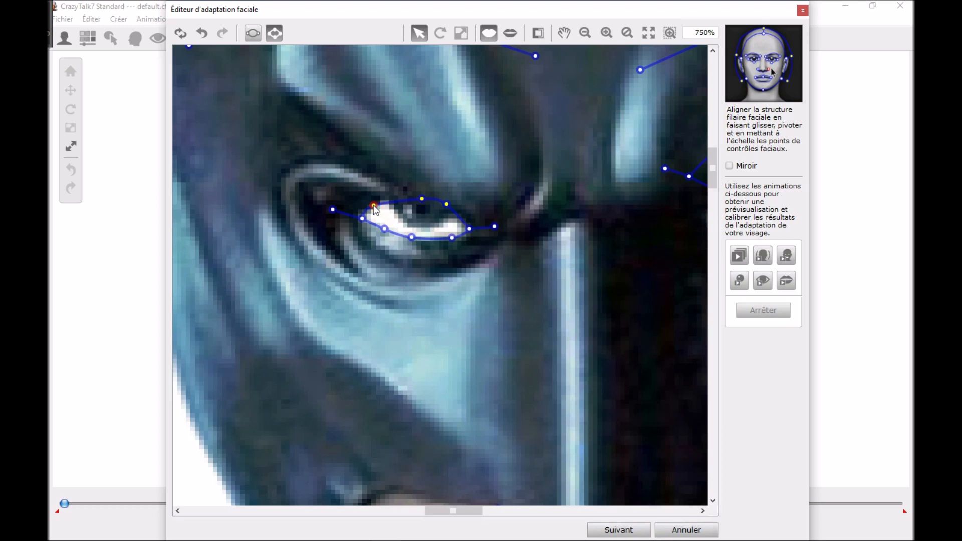
pyautogui.click(422, 200)
pyautogui.moveTo(376, 210); pyautogui.dragTo(383, 208)
pyautogui.moveTo(448, 206); pyautogui.dragTo(450, 205)
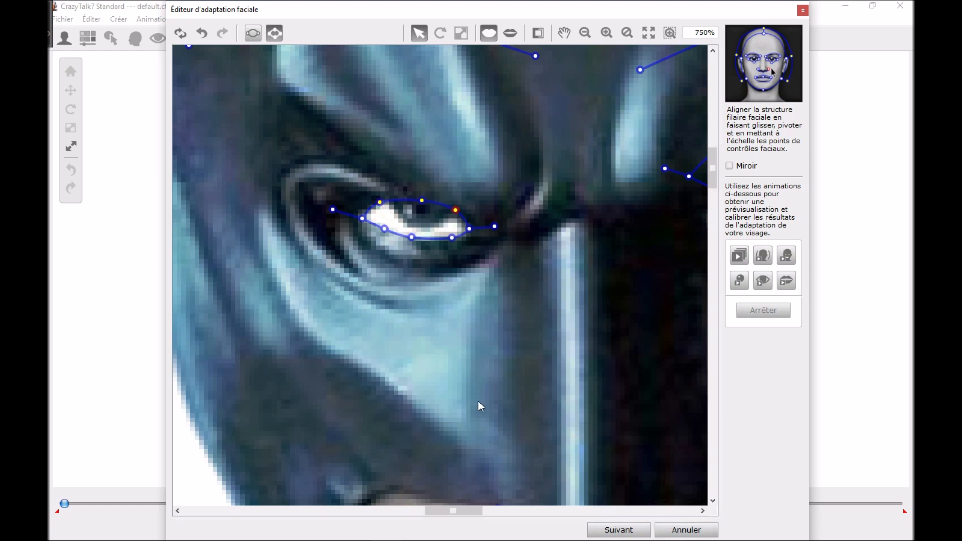
# Fit the eyelid outline, corners and end points of the image-right eye to the visible eye in the mask
pyautogui.moveTo(450, 509); pyautogui.dragTo(491, 509)
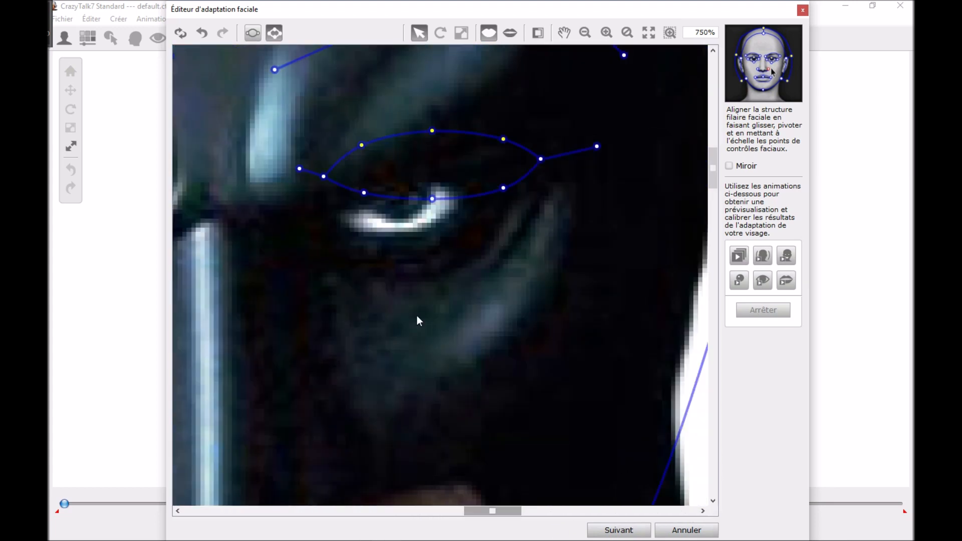
pyautogui.moveTo(432, 199); pyautogui.dragTo(401, 233)
pyautogui.moveTo(323, 176); pyautogui.dragTo(344, 220)
pyautogui.moveTo(361, 146); pyautogui.dragTo(368, 194)
pyautogui.moveTo(432, 131); pyautogui.dragTo(422, 181)
pyautogui.moveTo(503, 139); pyautogui.dragTo(441, 222)
pyautogui.moveTo(540, 159); pyautogui.dragTo(456, 207)
pyautogui.moveTo(596, 146); pyautogui.dragTo(531, 169)
pyautogui.moveTo(300, 168); pyautogui.dragTo(319, 220)
pyautogui.click(531, 168)
# Reshape the image-right eyebrow line to follow the mask's brow ridge, lowering its inner, middle and outer points closer to the eye
pyautogui.scroll(-7, 531, 169)
pyautogui.moveTo(496, 510); pyautogui.dragTo(476, 510)
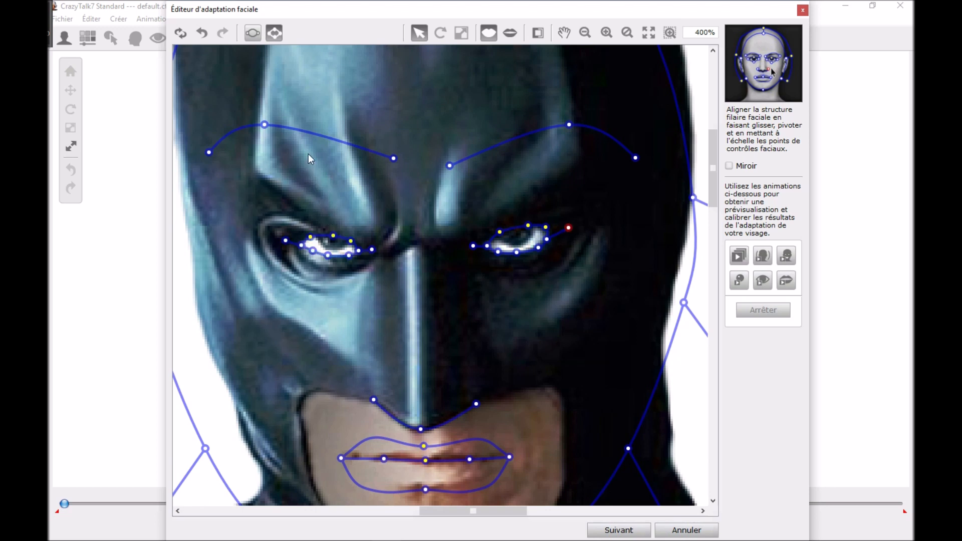
pyautogui.scroll(1, 308, 154)
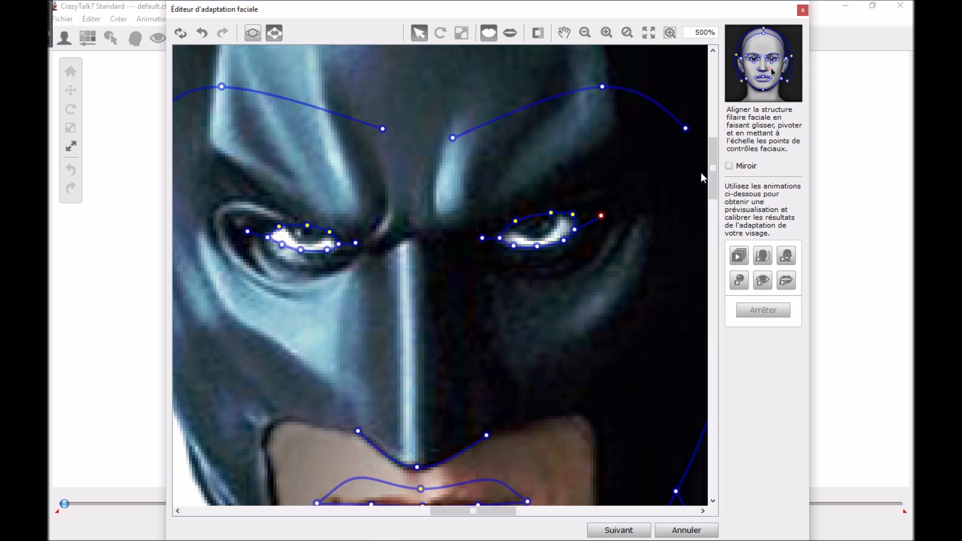
pyautogui.moveTo(712, 173); pyautogui.dragTo(711, 160)
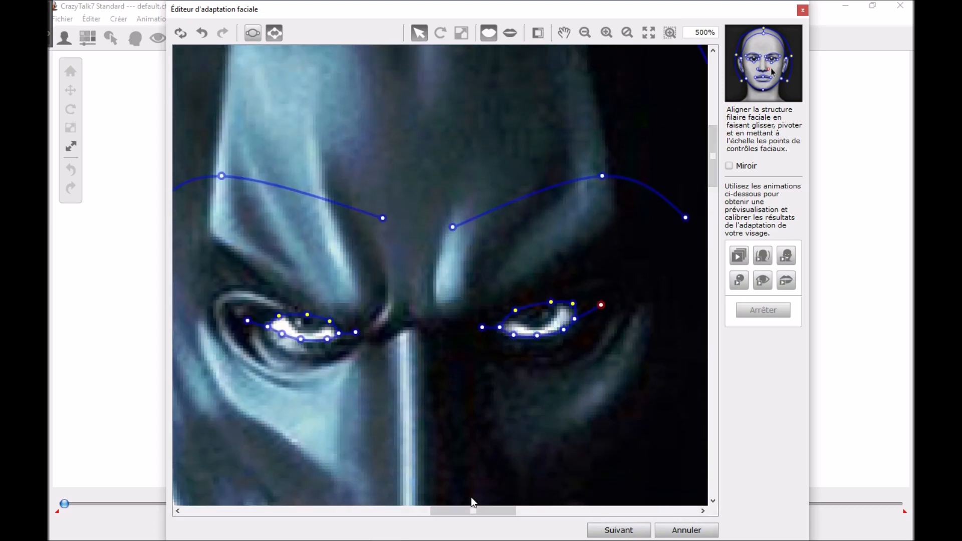
pyautogui.moveTo(472, 509); pyautogui.dragTo(497, 509)
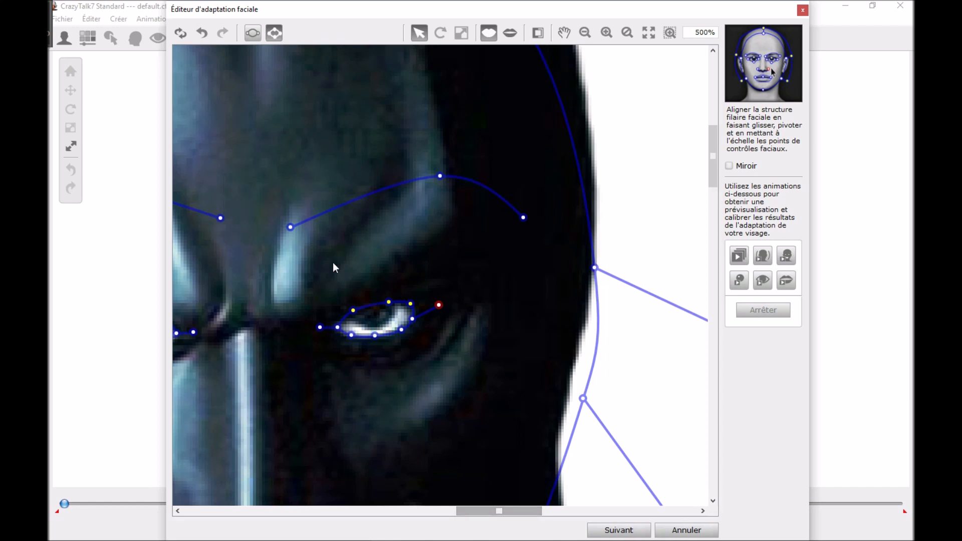
pyautogui.moveTo(293, 228); pyautogui.dragTo(331, 302)
pyautogui.moveTo(440, 176); pyautogui.dragTo(457, 216)
pyautogui.moveTo(523, 218); pyautogui.dragTo(514, 243)
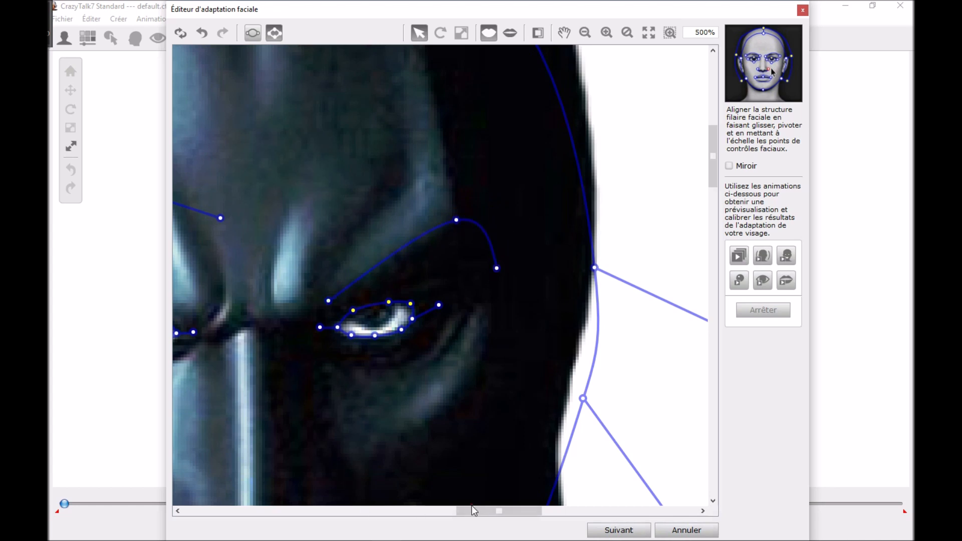
# Reshape the image-left eyebrow line to follow the mask's brow ridge, with its outer end beside the eye
pyautogui.moveTo(468, 510); pyautogui.dragTo(427, 510)
pyautogui.moveTo(479, 218); pyautogui.dragTo(443, 311)
pyautogui.moveTo(317, 177); pyautogui.dragTo(310, 237)
pyautogui.moveTo(248, 211); pyautogui.dragTo(289, 285)
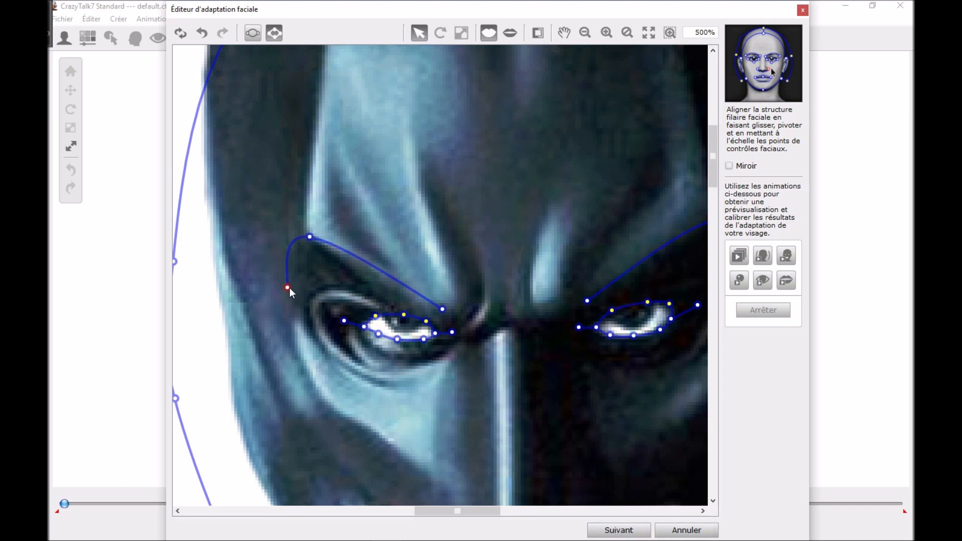
pyautogui.scroll(-1, 520, 335)
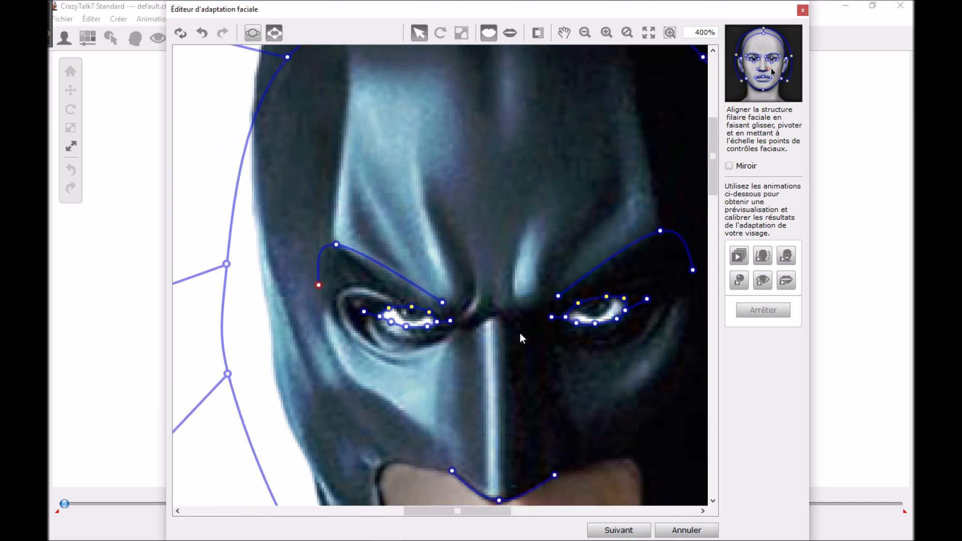
pyautogui.click(692, 271)
pyautogui.scroll(-2, 504, 272)
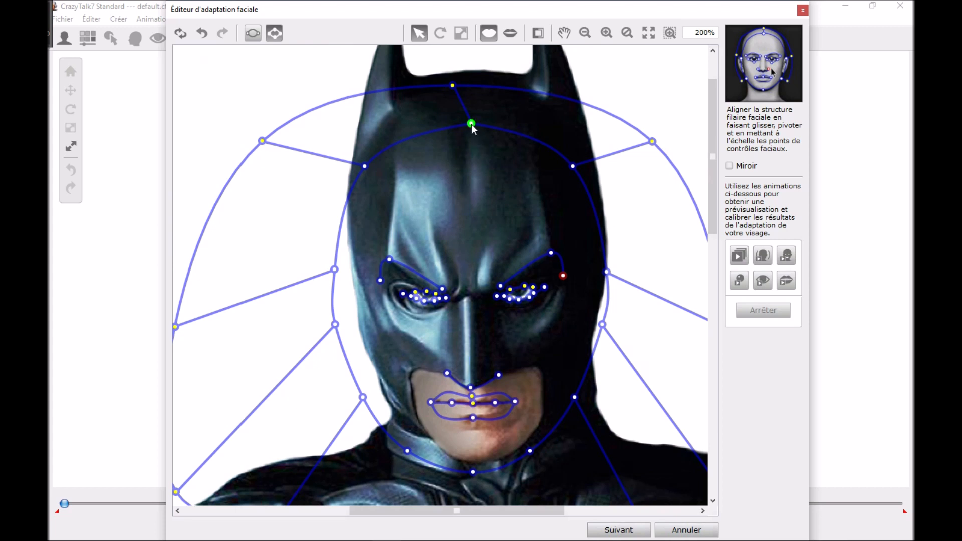
# Raise the top point of the face contour and fit its upper image-left points to the edge of the cowl
pyautogui.moveTo(470, 125); pyautogui.dragTo(473, 115)
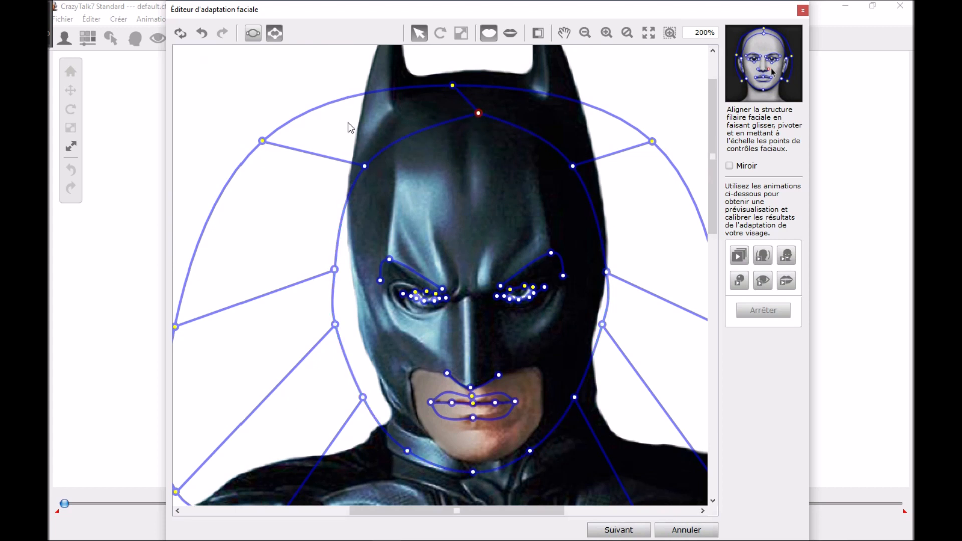
pyautogui.click(330, 106)
pyautogui.moveTo(365, 166); pyautogui.dragTo(379, 139)
pyautogui.moveTo(337, 272); pyautogui.dragTo(358, 244)
# Fit the lower face contour to the image-left side of the jaw and around the exposed chin
pyautogui.scroll(3, 691, 190)
pyautogui.scroll(-5, 716, 162)
pyautogui.moveTo(440, 274); pyautogui.dragTo(391, 315)
pyautogui.hotkey('ctrl', 'z')
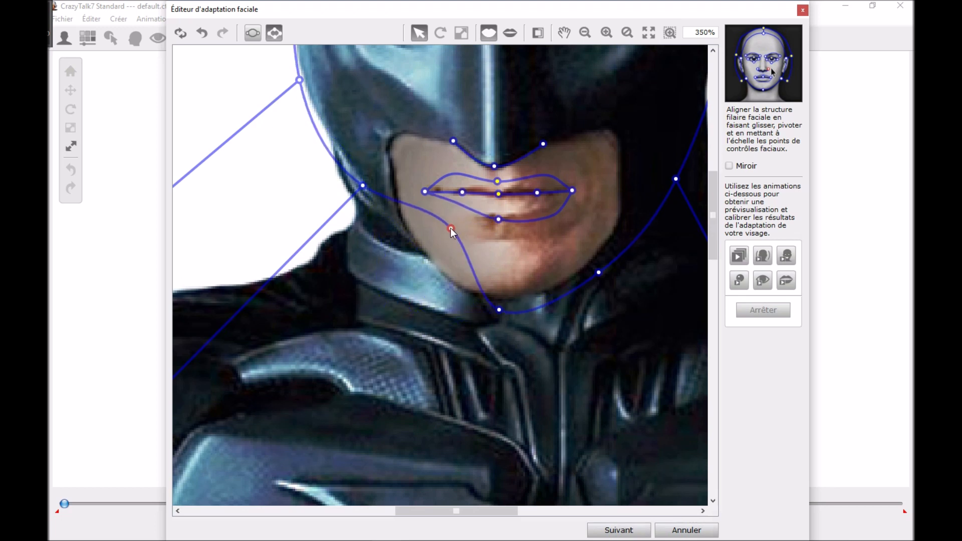
pyautogui.moveTo(444, 280); pyautogui.dragTo(447, 279)
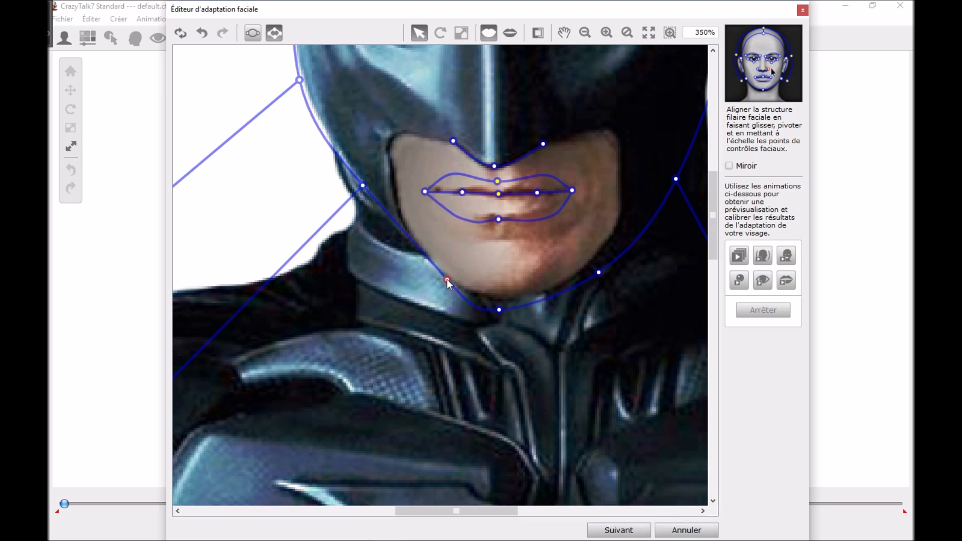
pyautogui.moveTo(498, 310); pyautogui.dragTo(510, 302)
pyautogui.moveTo(599, 272); pyautogui.dragTo(593, 268)
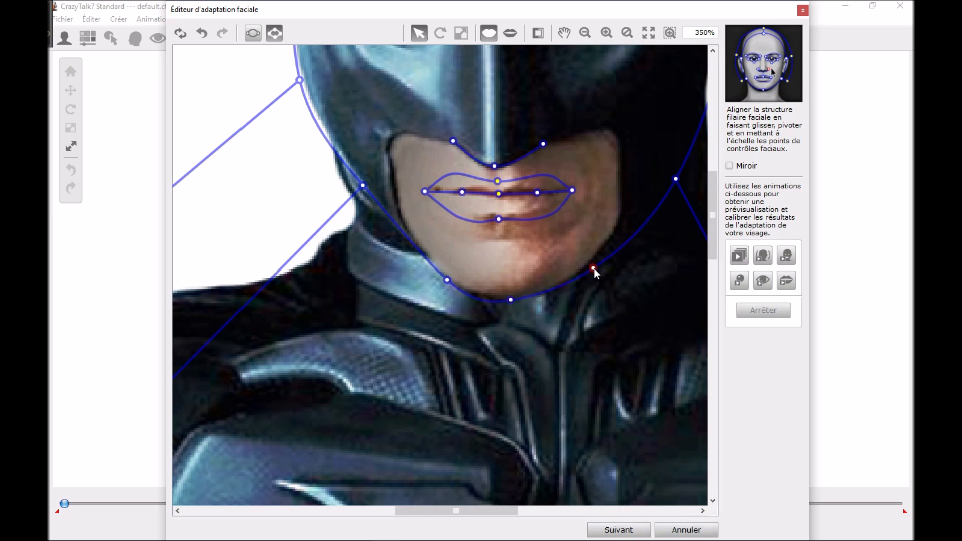
# Fit the image-right side of the face contour to the cowl's edge from the jaw up to the forehead
pyautogui.scroll(-2, 498, 270)
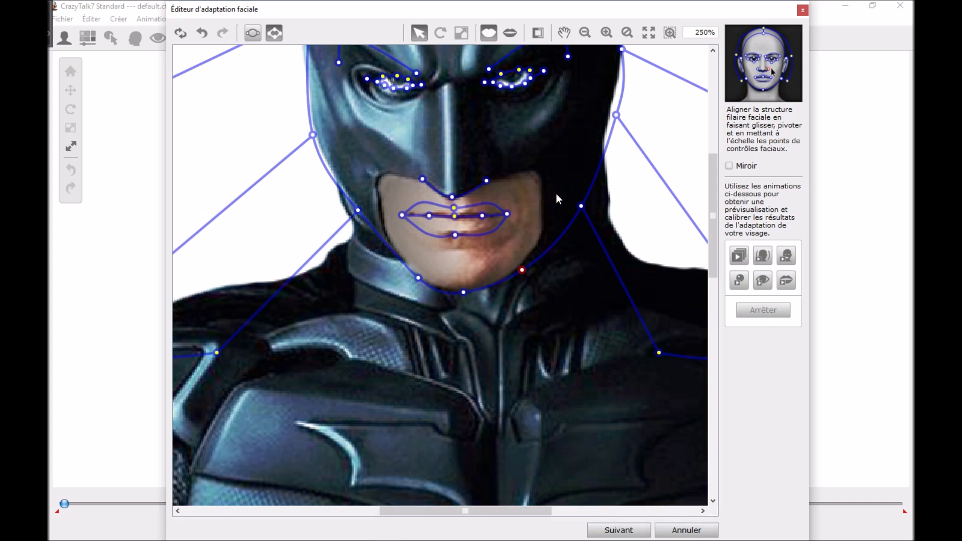
pyautogui.moveTo(581, 206); pyautogui.dragTo(578, 207)
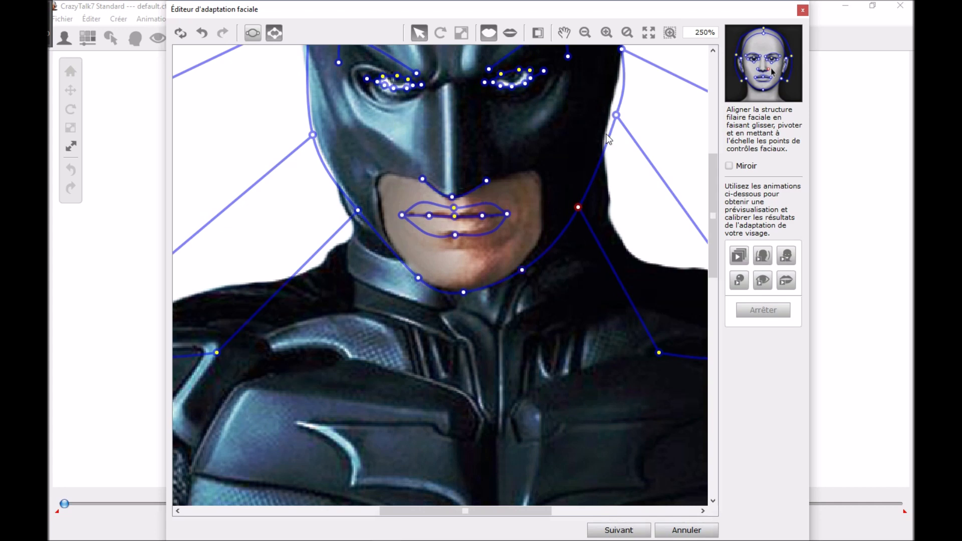
pyautogui.moveTo(616, 116); pyautogui.dragTo(603, 131)
pyautogui.scroll(3, 605, 132)
pyautogui.moveTo(621, 265); pyautogui.dragTo(621, 219)
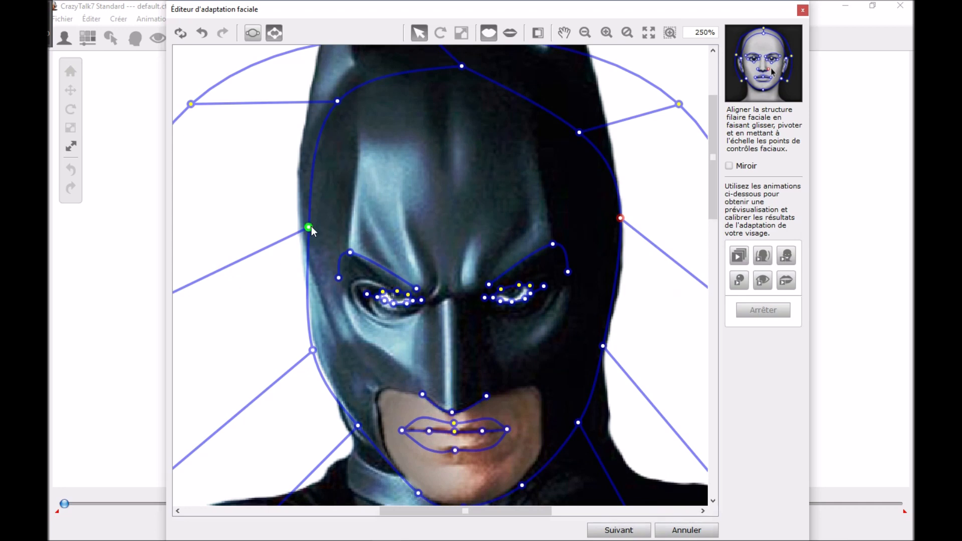
pyautogui.moveTo(579, 131); pyautogui.dragTo(580, 92)
# Raise the outer head outline above the cowl's ears and bring its upper and middle side points closer to the head
pyautogui.scroll(-2, 596, 131)
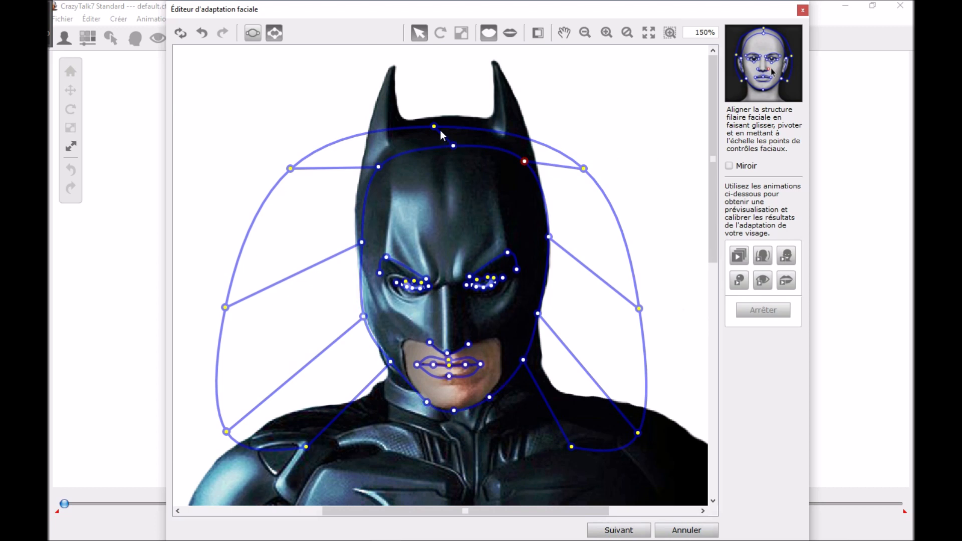
pyautogui.moveTo(433, 127); pyautogui.dragTo(447, 46)
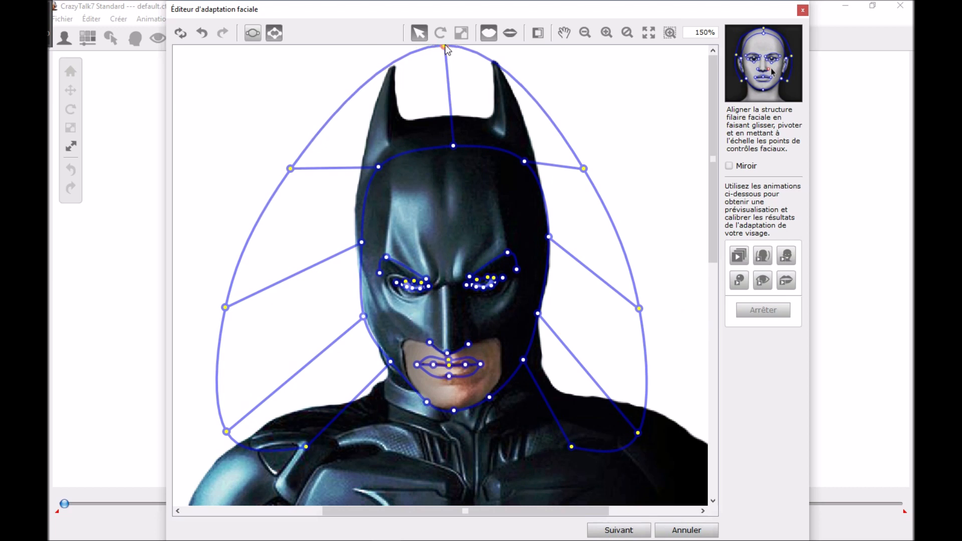
pyautogui.moveTo(711, 110); pyautogui.dragTo(711, 98)
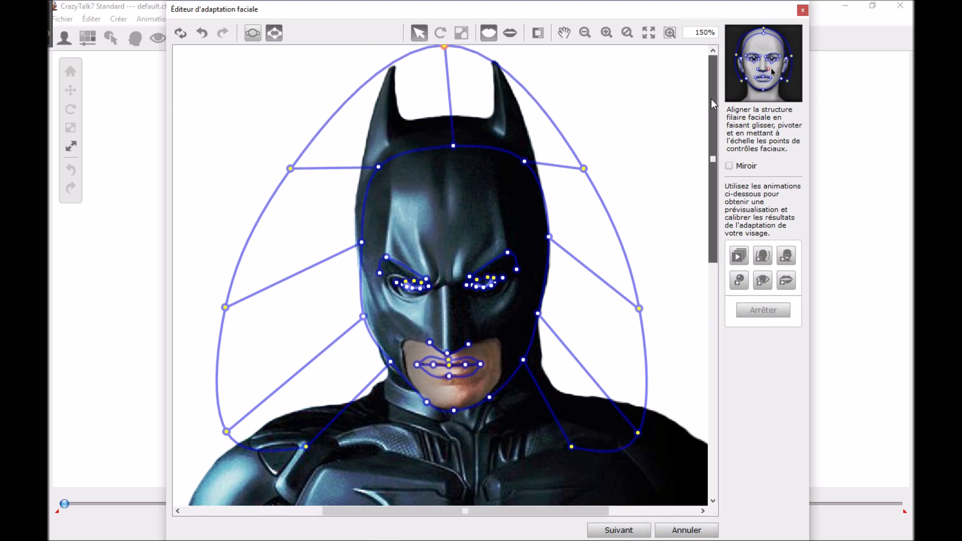
pyautogui.moveTo(584, 168); pyautogui.dragTo(580, 141)
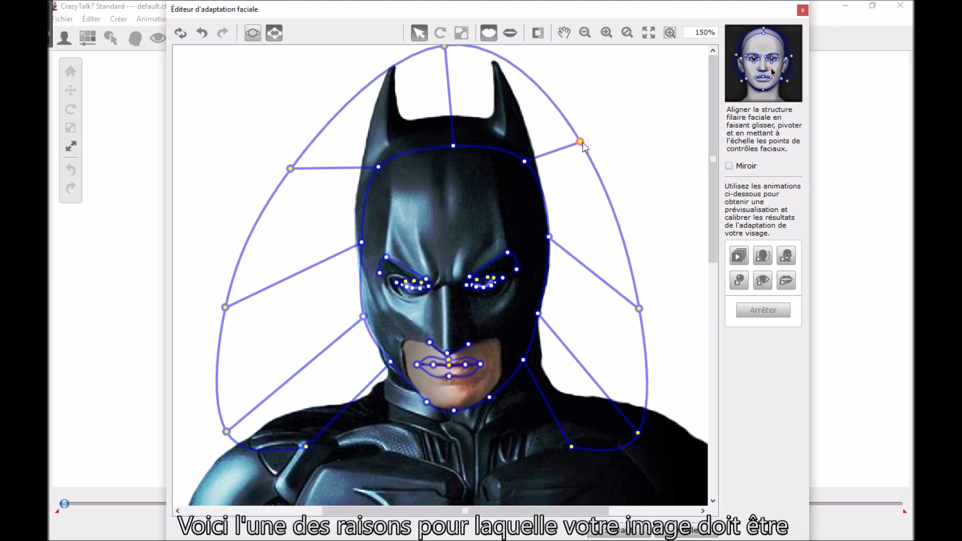
pyautogui.moveTo(290, 168); pyautogui.dragTo(299, 150)
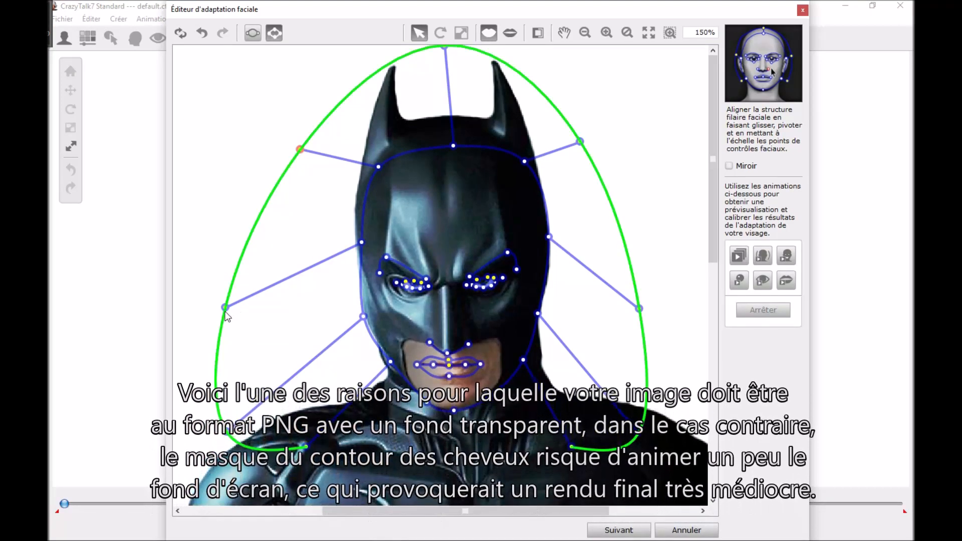
pyautogui.moveTo(225, 307); pyautogui.dragTo(308, 282)
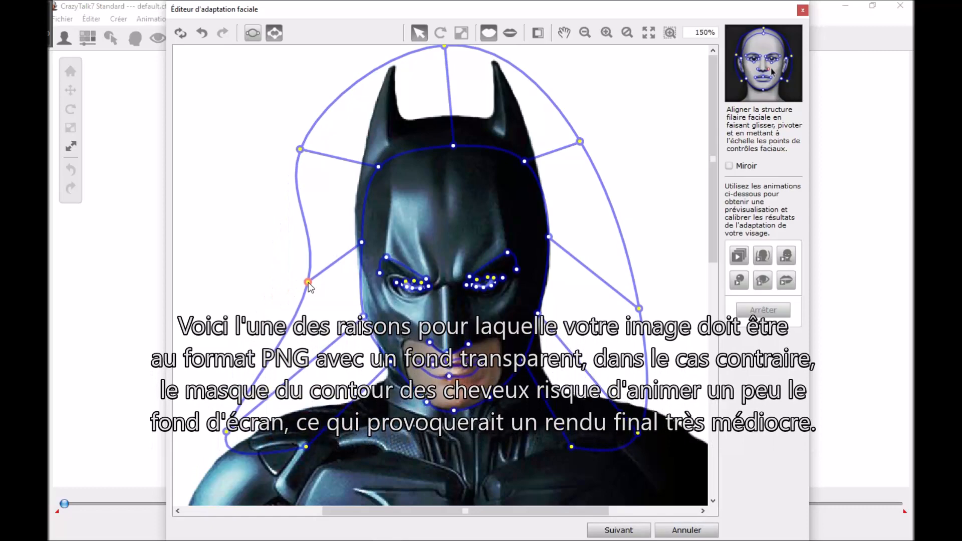
pyautogui.moveTo(632, 303); pyautogui.dragTo(606, 286)
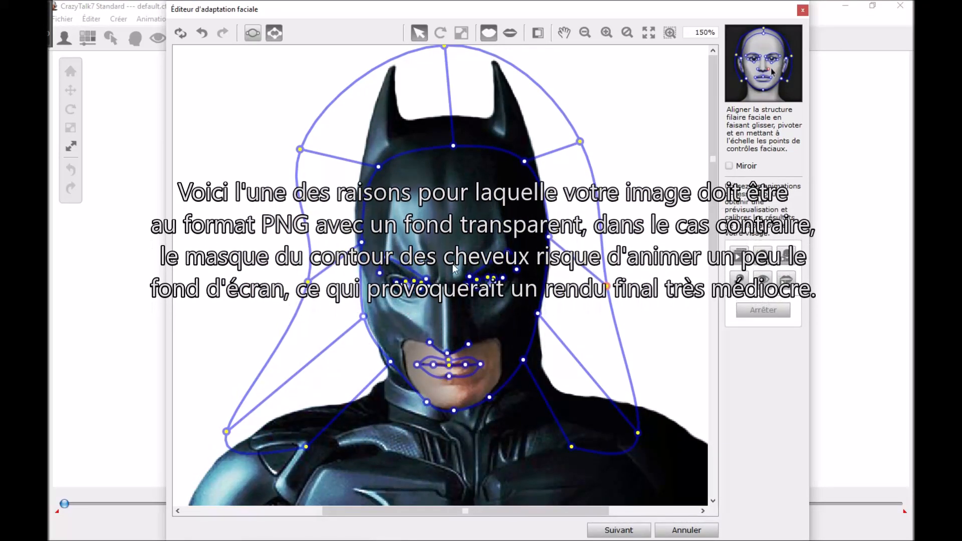
pyautogui.moveTo(299, 148); pyautogui.dragTo(310, 147)
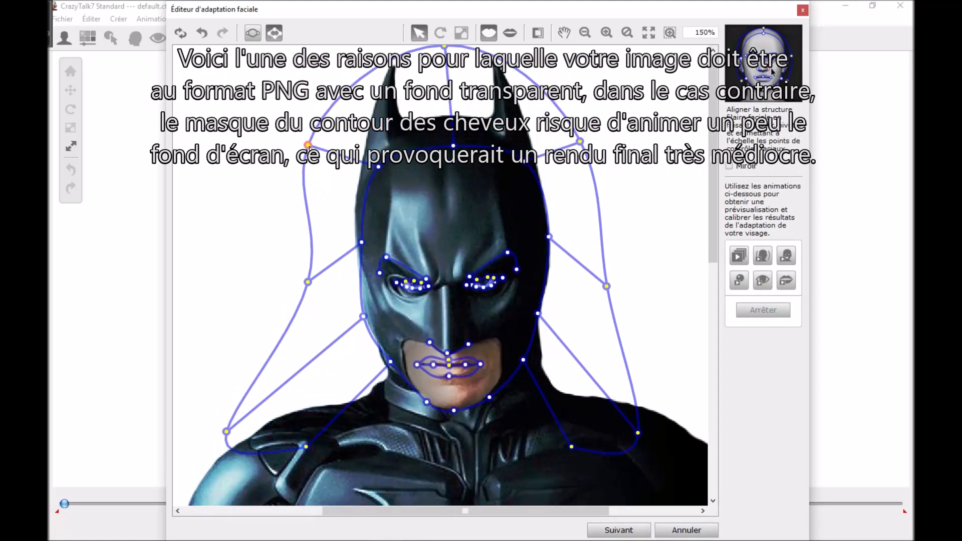
# Move the outer outline's lower points to the outer shoulders and the centre of the upper chest, and proceed to the face orientation stage
pyautogui.moveTo(711, 234); pyautogui.dragTo(720, 295)
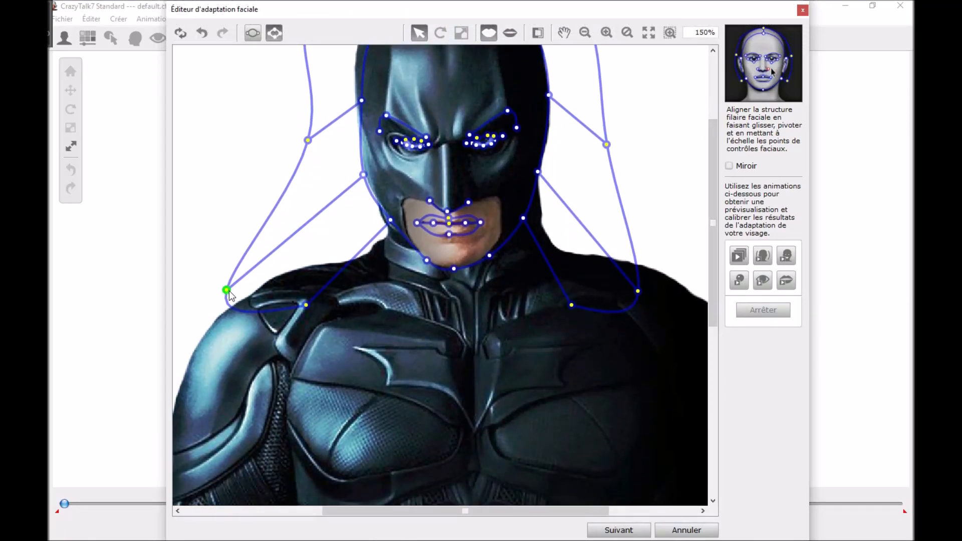
pyautogui.moveTo(226, 290); pyautogui.dragTo(185, 377)
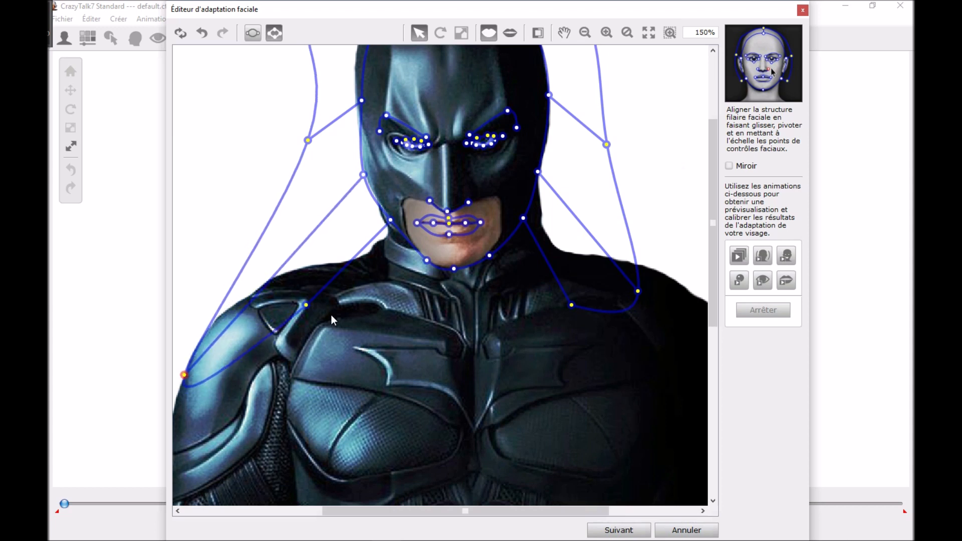
pyautogui.moveTo(307, 305); pyautogui.dragTo(446, 346)
pyautogui.moveTo(571, 304); pyautogui.dragTo(488, 342)
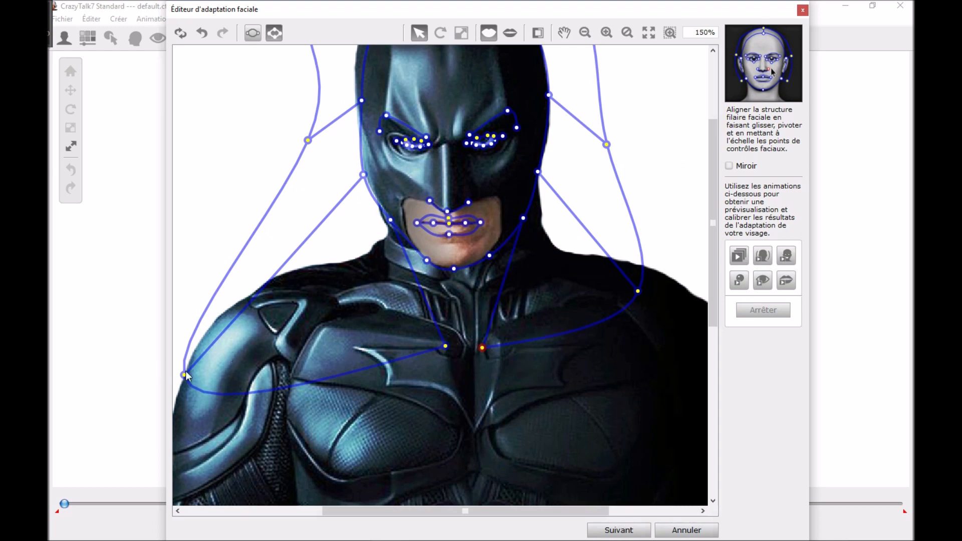
pyautogui.moveTo(637, 291); pyautogui.dragTo(682, 352)
pyautogui.scroll(-4, 557, 430)
pyautogui.moveTo(594, 316); pyautogui.dragTo(645, 325)
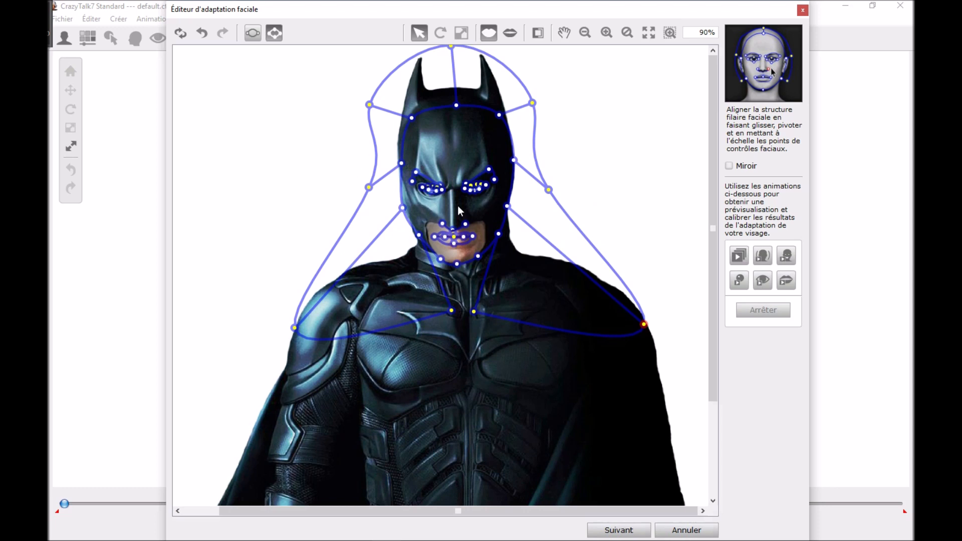
pyautogui.click(620, 531)
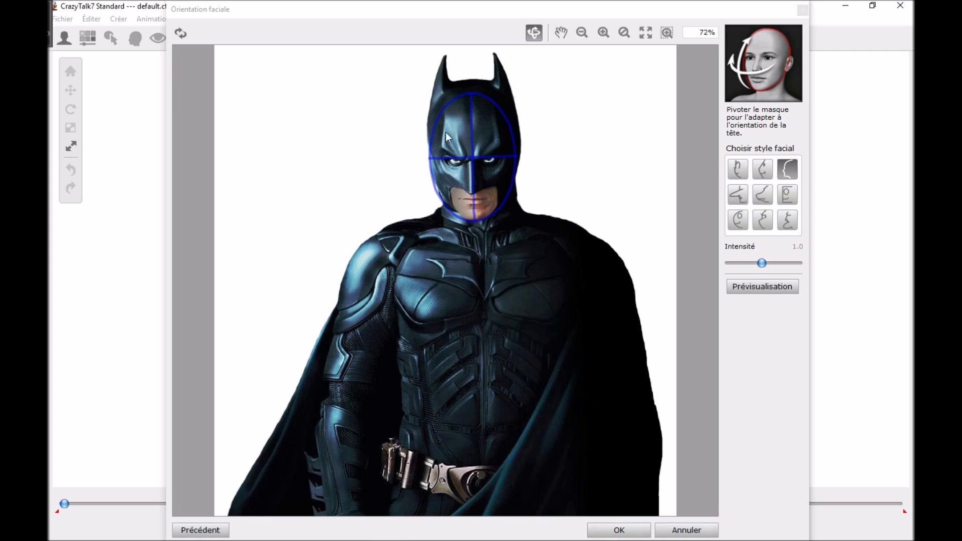
# Try several facial profile styles and preview the animation with the long-snouted profile, ending the preview after viewing it
pyautogui.click(738, 167)
pyautogui.click(761, 170)
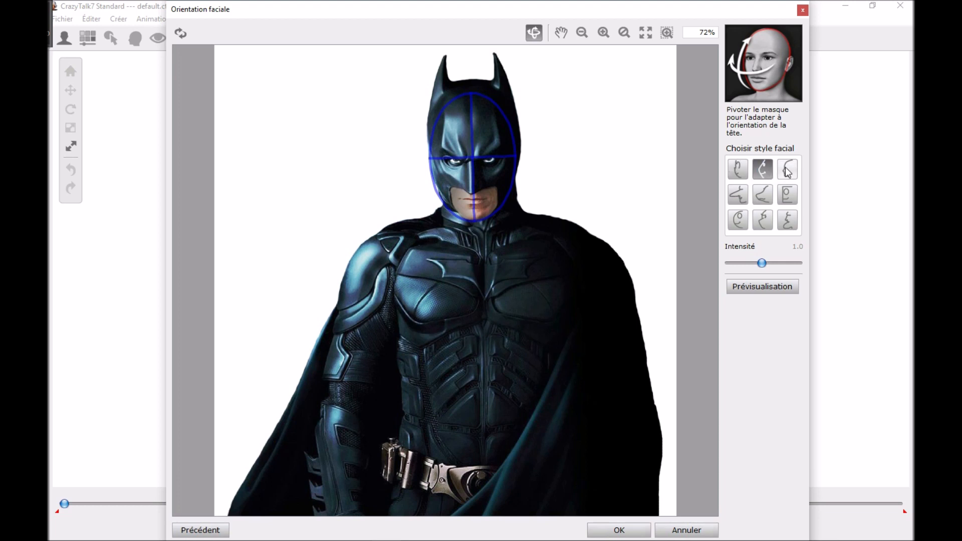
pyautogui.click(790, 172)
pyautogui.click(737, 195)
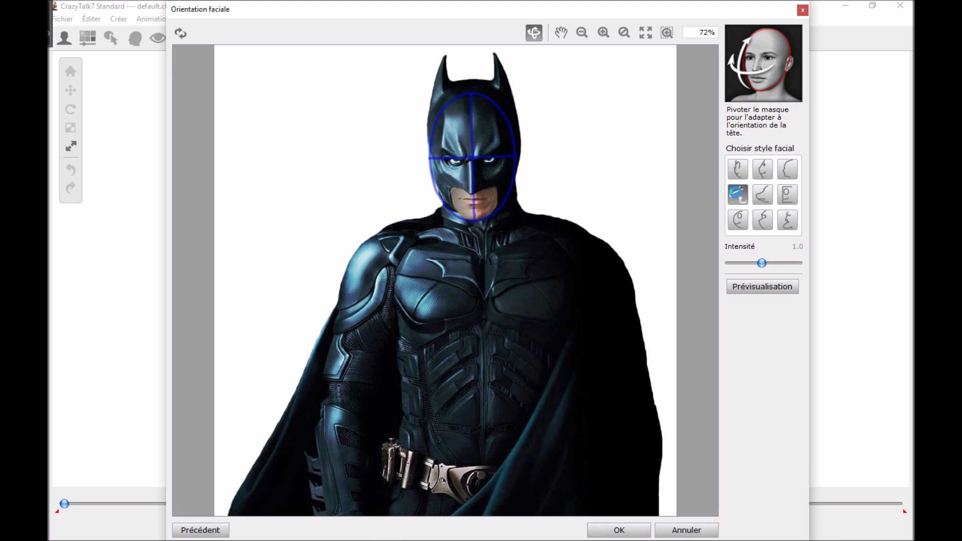
pyautogui.click(766, 290)
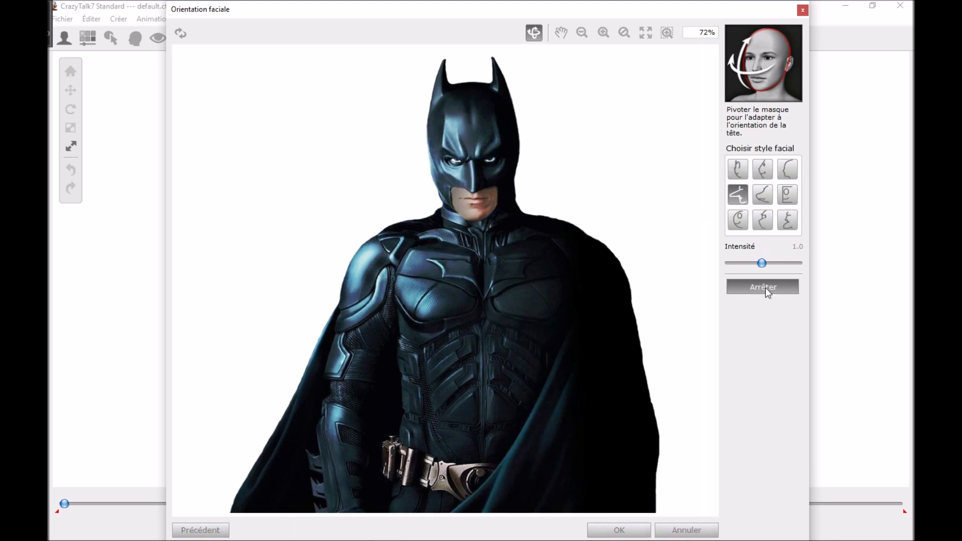
pyautogui.click(764, 293)
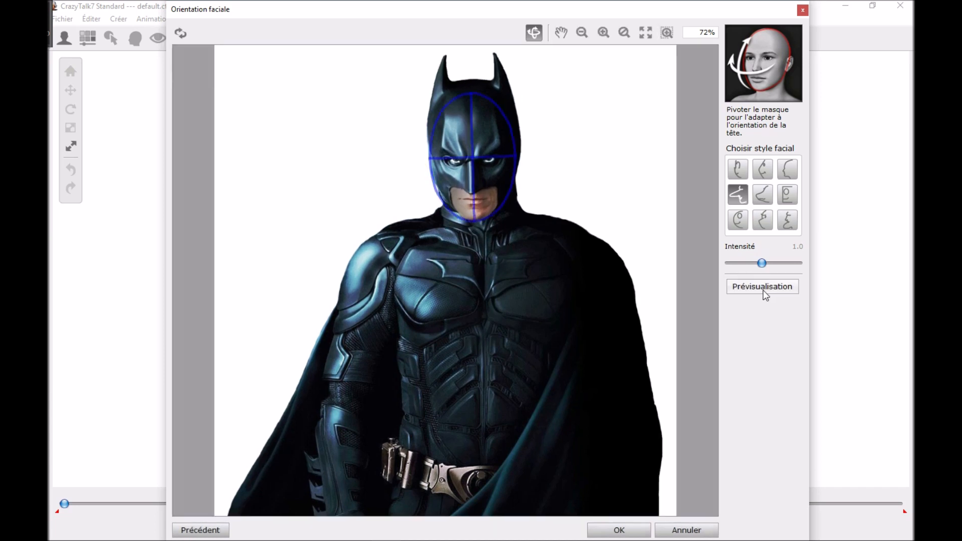
# Try the first and second facial profile styles, previewing the animation with each and ending each preview
pyautogui.click(738, 171)
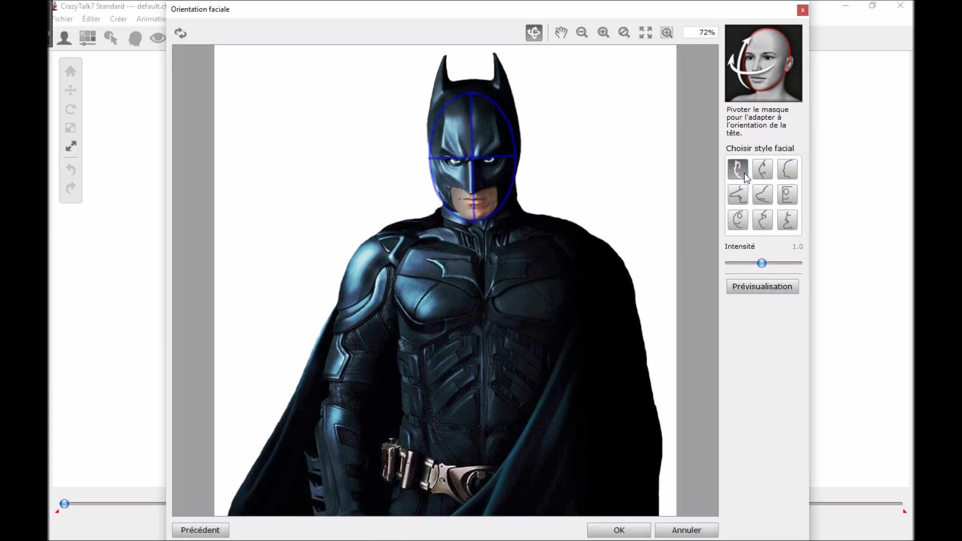
pyautogui.click(765, 287)
pyautogui.click(765, 287)
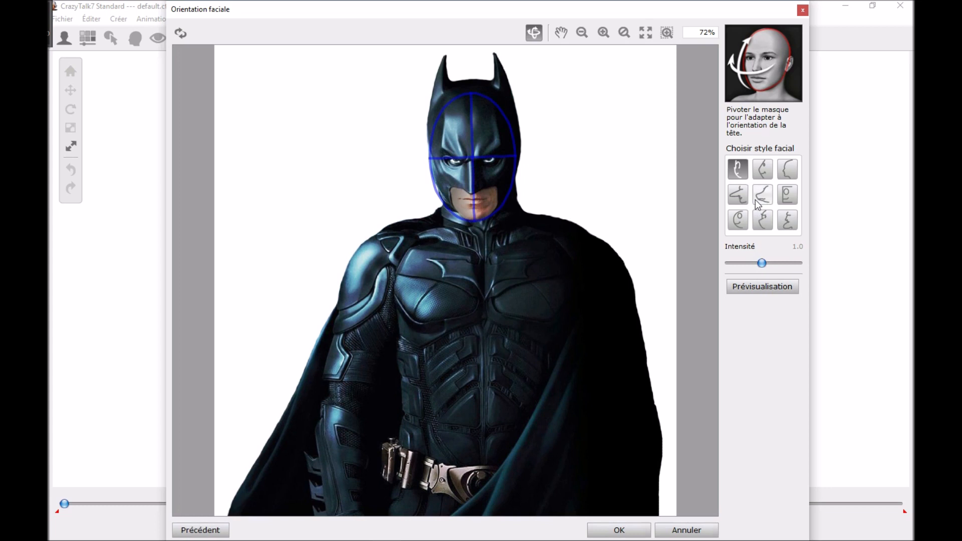
pyautogui.click(762, 169)
pyautogui.click(757, 289)
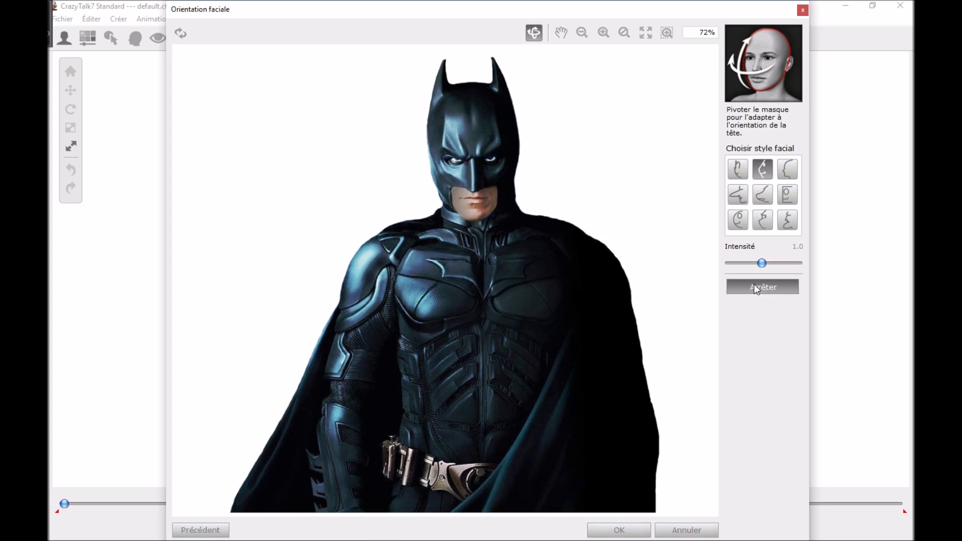
pyautogui.click(757, 289)
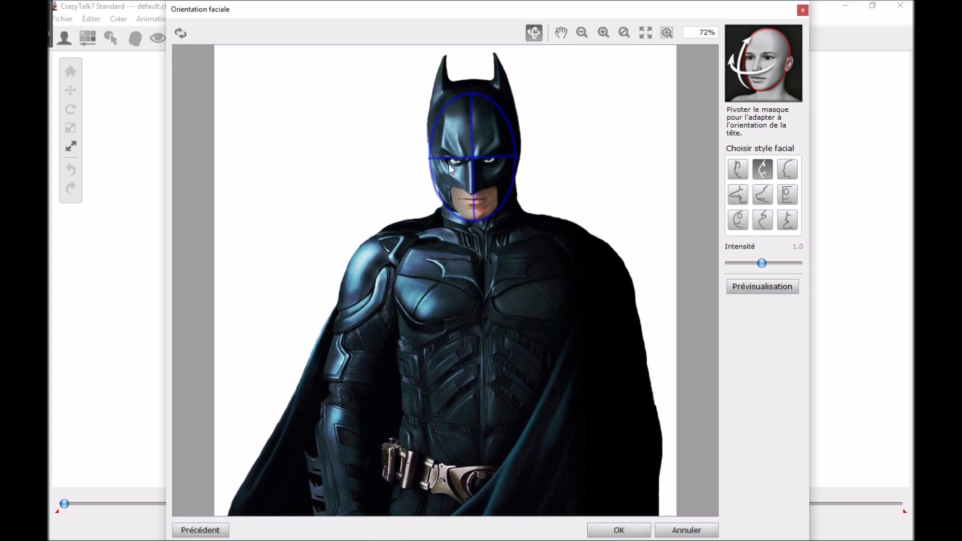
# Preview the animation with the third facial profile style and with the long-snouted profile
pyautogui.click(787, 170)
pyautogui.click(757, 286)
pyautogui.click(757, 290)
pyautogui.click(756, 288)
pyautogui.click(740, 199)
pyautogui.click(763, 288)
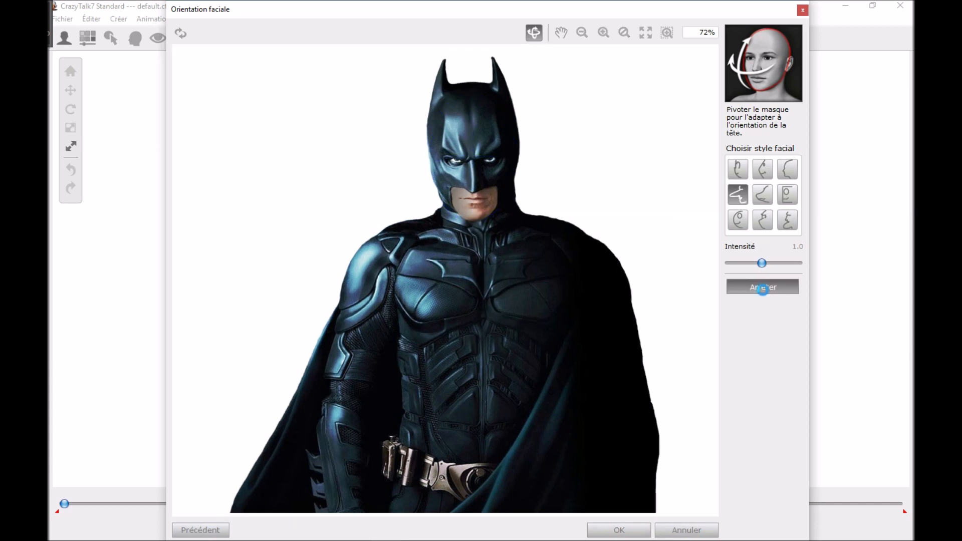
pyautogui.click(762, 289)
# Preview the animation with the round-eyed profile style and compare it with the third facial profile
pyautogui.click(737, 219)
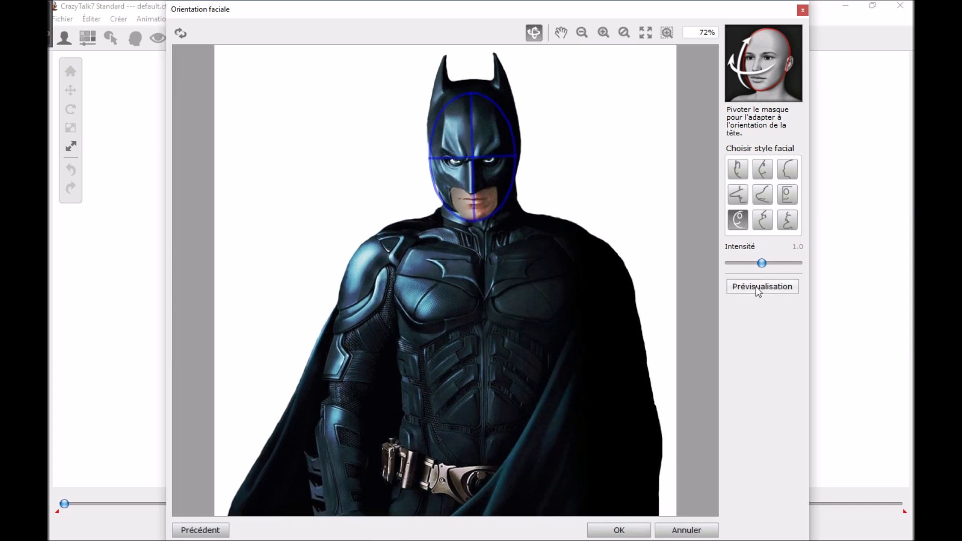
pyautogui.click(758, 292)
pyautogui.click(758, 292)
pyautogui.click(757, 285)
pyautogui.click(757, 293)
pyautogui.click(790, 175)
pyautogui.click(781, 286)
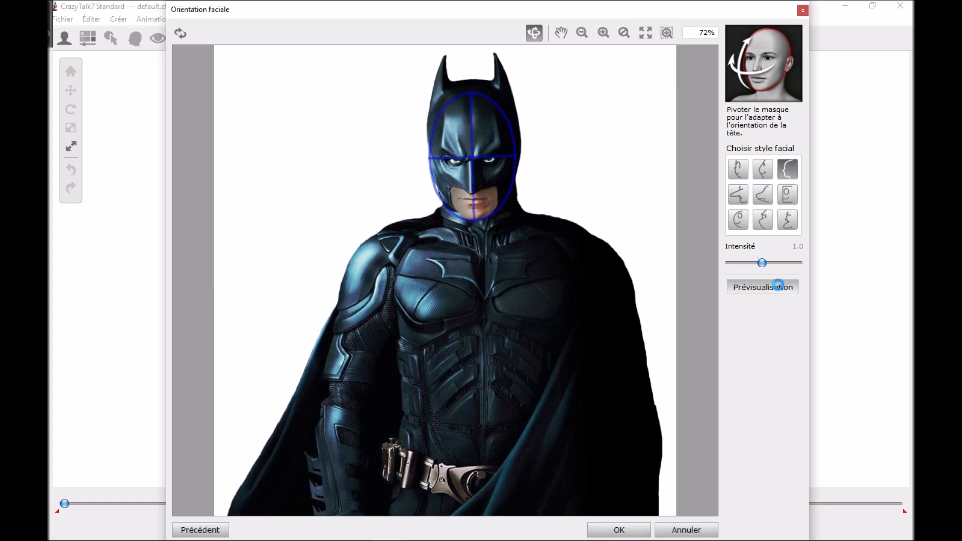
pyautogui.click(780, 284)
# Preview the animation with each of the last two facial profile styles
pyautogui.click(762, 221)
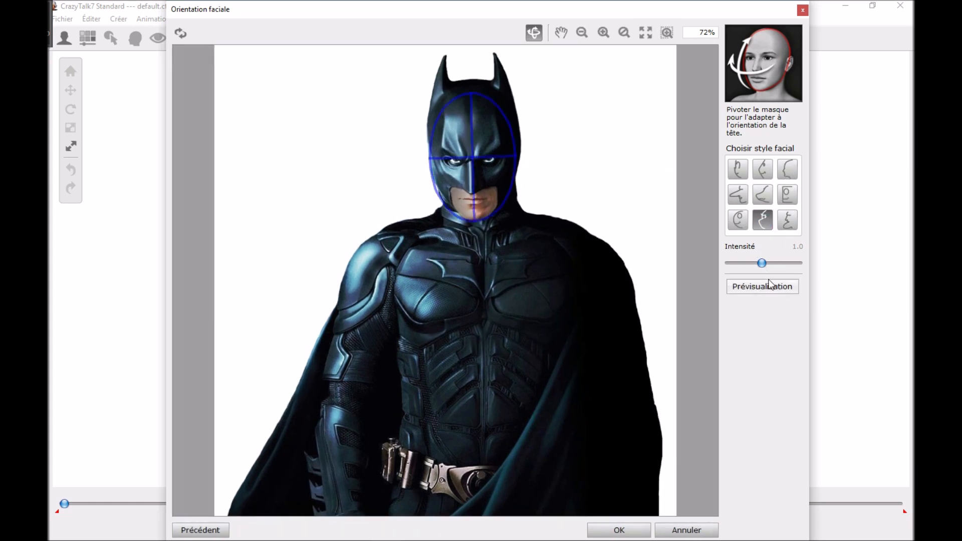
pyautogui.click(765, 286)
pyautogui.click(765, 287)
pyautogui.click(788, 221)
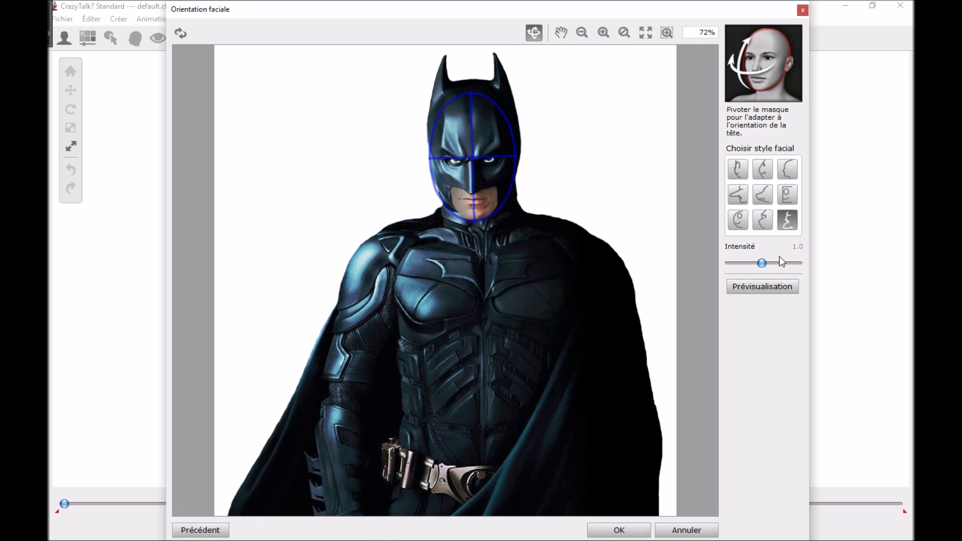
pyautogui.click(776, 286)
pyautogui.click(777, 287)
# Choose the third facial profile style, preview its animation, and accept the face orientation
pyautogui.click(788, 170)
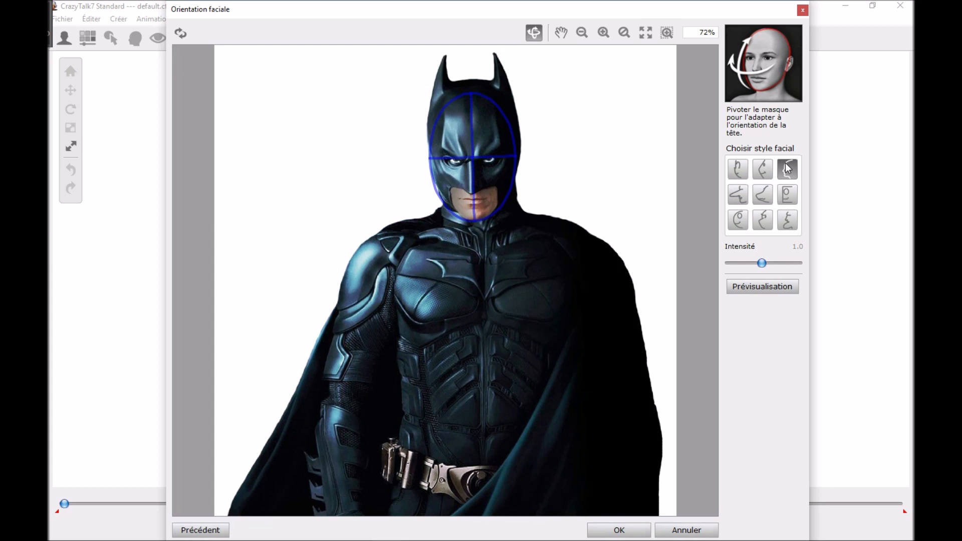
pyautogui.click(771, 283)
pyautogui.click(770, 283)
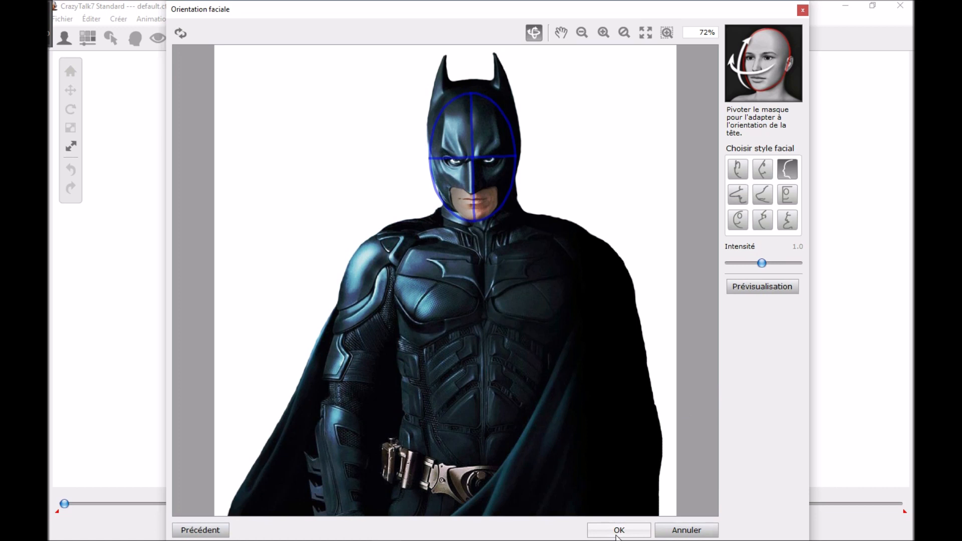
pyautogui.click(617, 530)
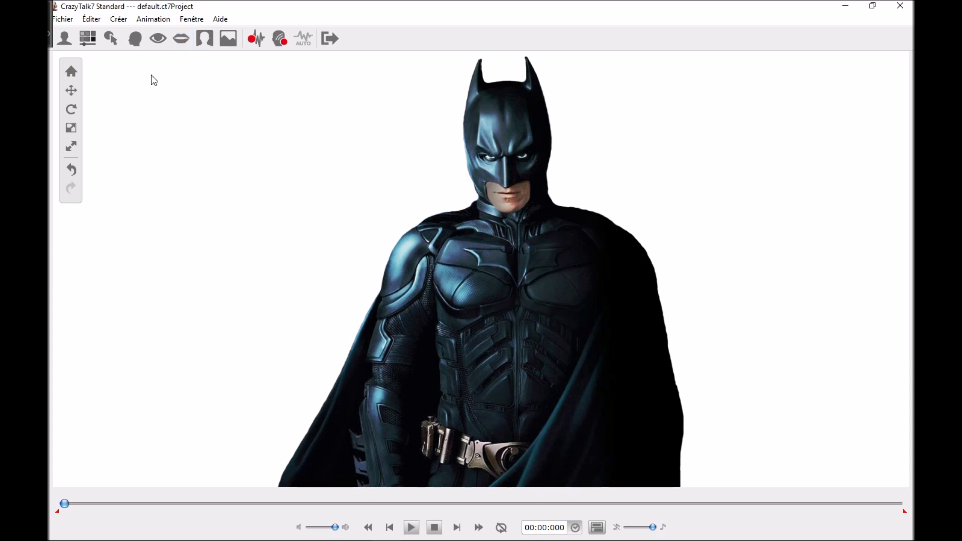
# Open the teeth settings and bring up the content manager's 03_Teeth templates, moved clear of the character's mouth
pyautogui.click(181, 38)
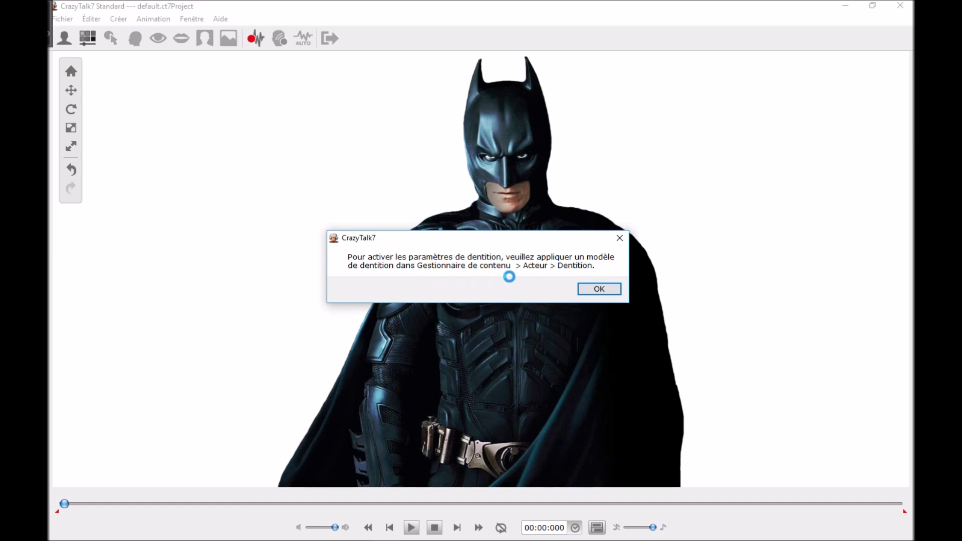
pyautogui.click(599, 290)
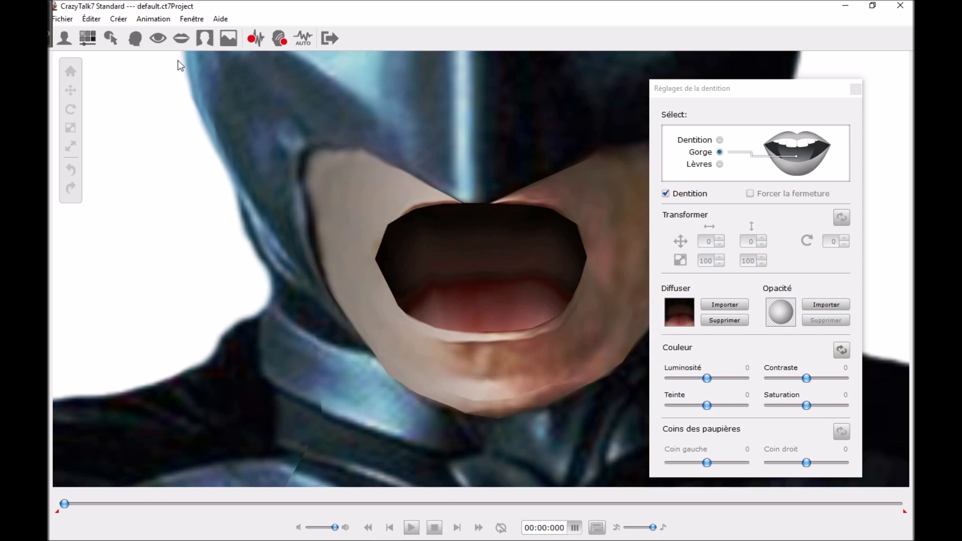
pyautogui.click(185, 19)
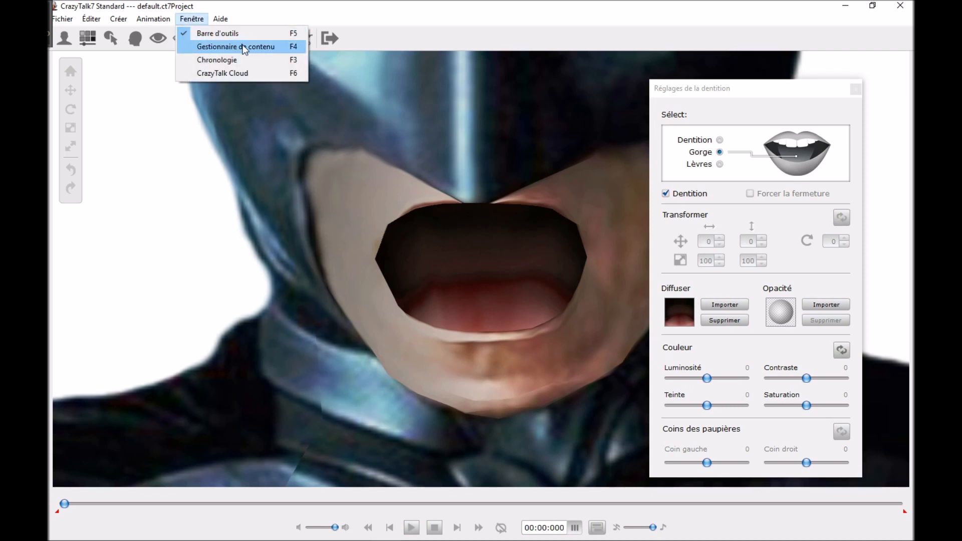
pyautogui.click(244, 47)
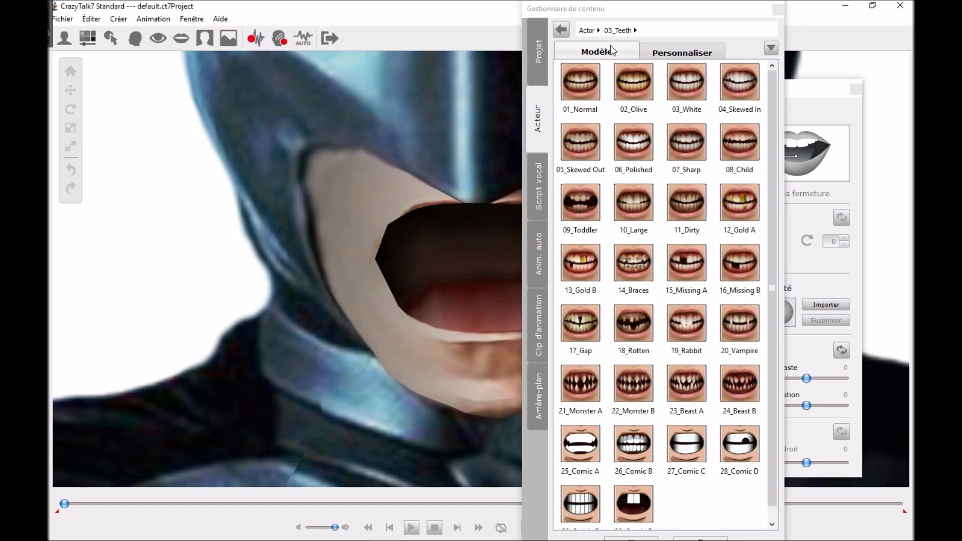
pyautogui.moveTo(640, 9); pyautogui.dragTo(739, 21)
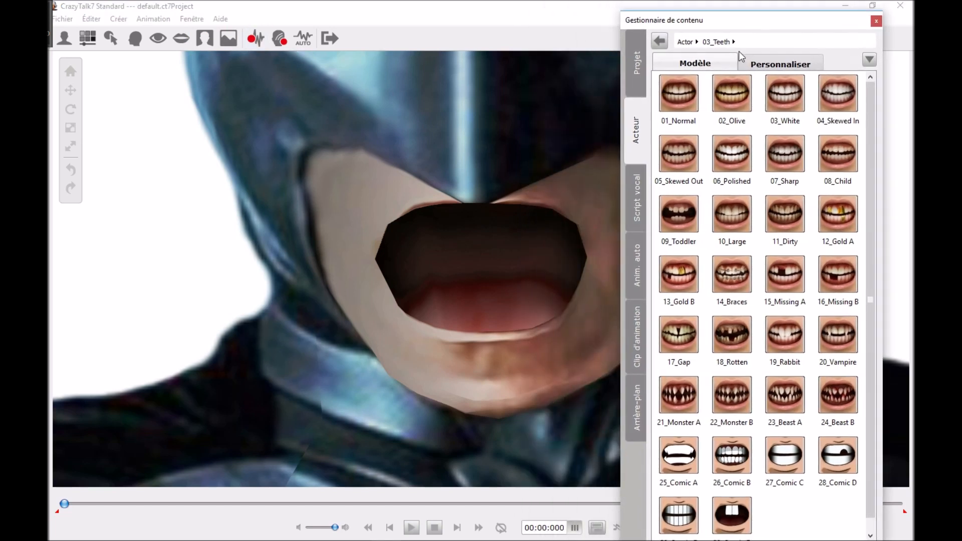
# Try the 01_Normal and 02_Olive teeth, apply the 03_White template to the mouth, and close the content manager
pyautogui.doubleClick(685, 97)
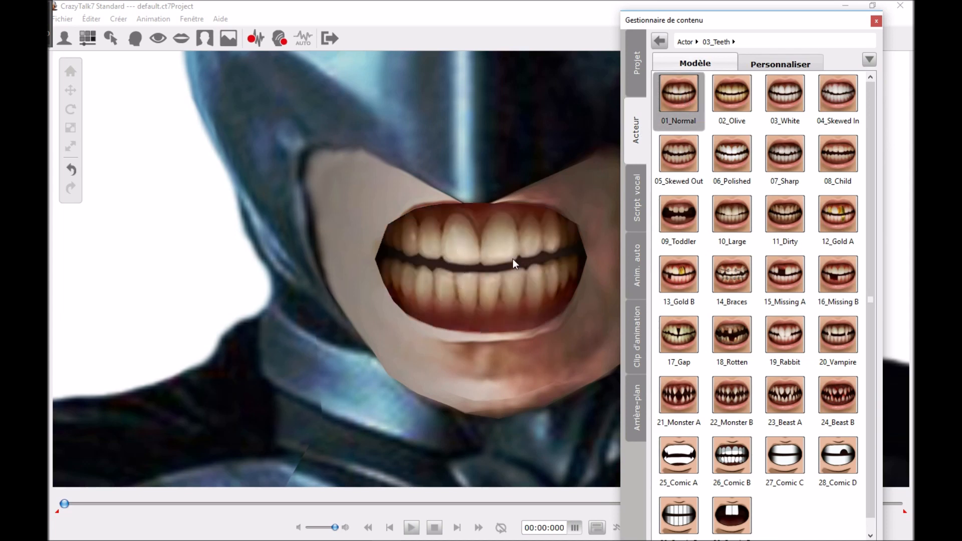
pyautogui.doubleClick(725, 99)
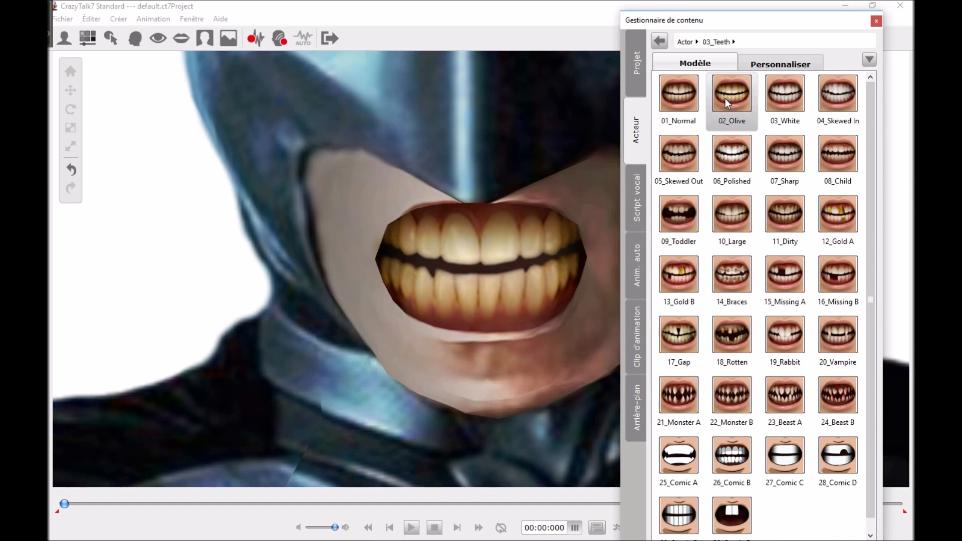
pyautogui.doubleClick(772, 100)
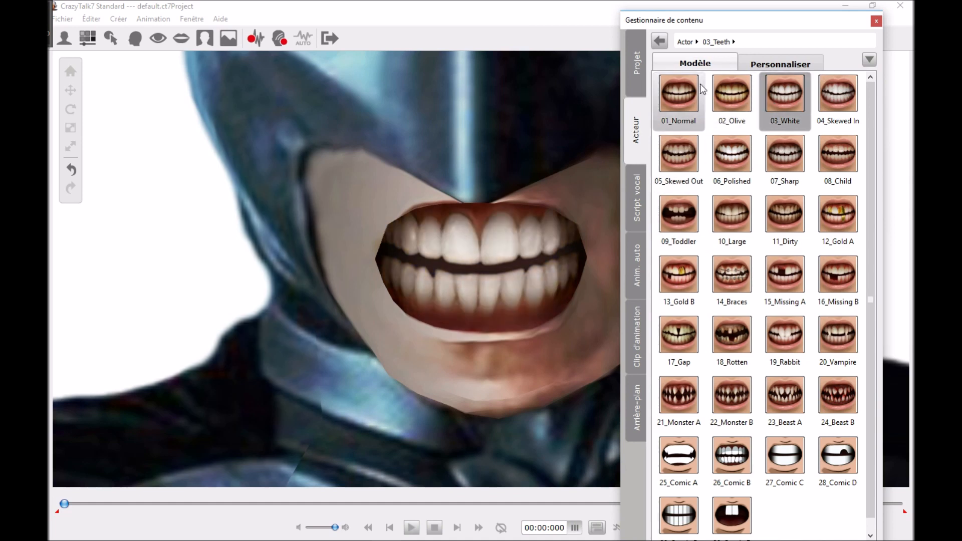
pyautogui.moveTo(747, 29); pyautogui.dragTo(721, 27)
pyautogui.click(850, 23)
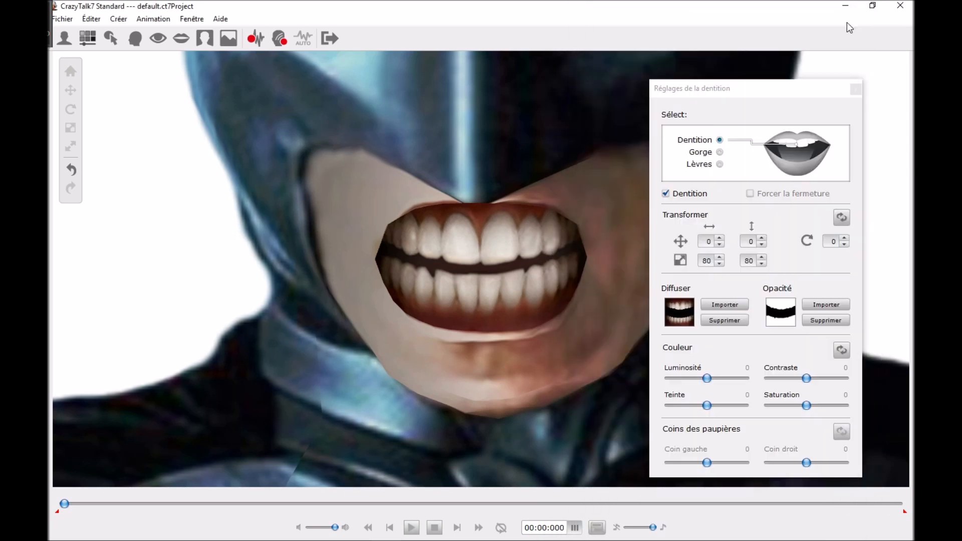
# Try shifting the teeth horizontally in both directions, and return the horizontal offset to 0
pyautogui.click(720, 244)
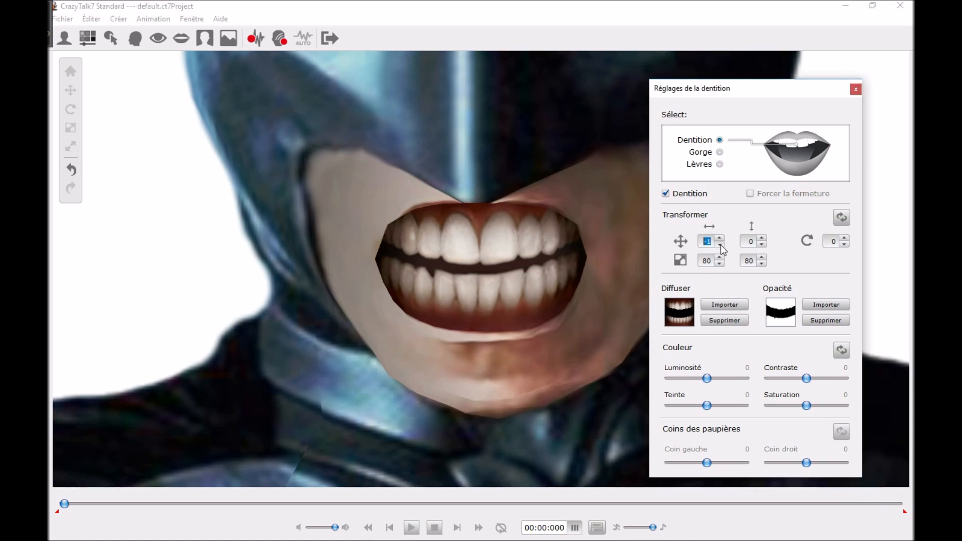
pyautogui.click(720, 239)
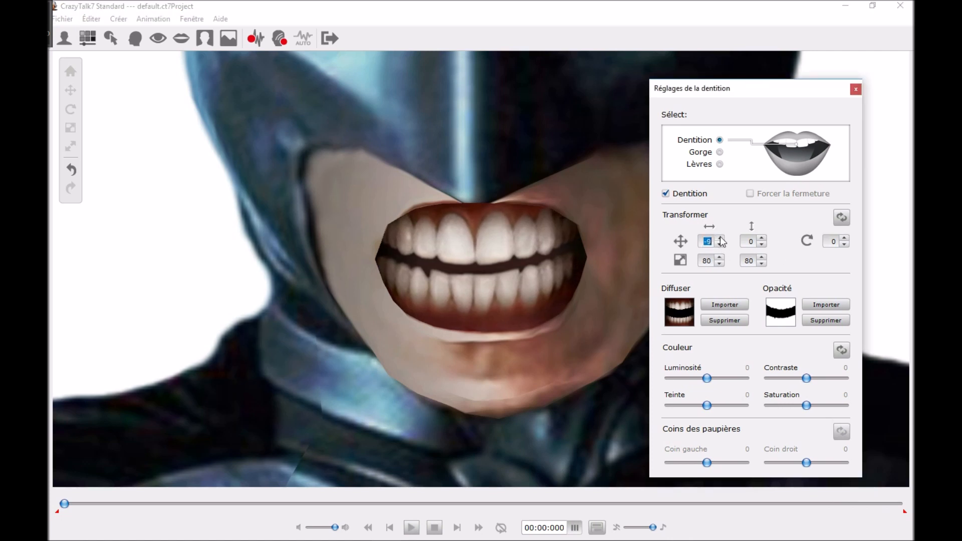
pyautogui.click(720, 238)
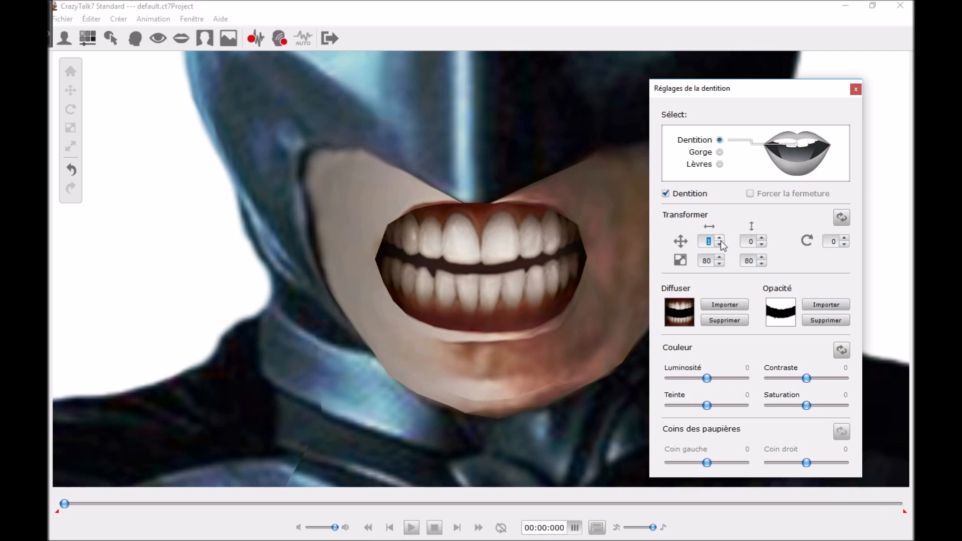
pyautogui.click(719, 244)
# Try shifting the teeth up and down, as far as about -57, and return the vertical offset to 0
pyautogui.click(760, 239)
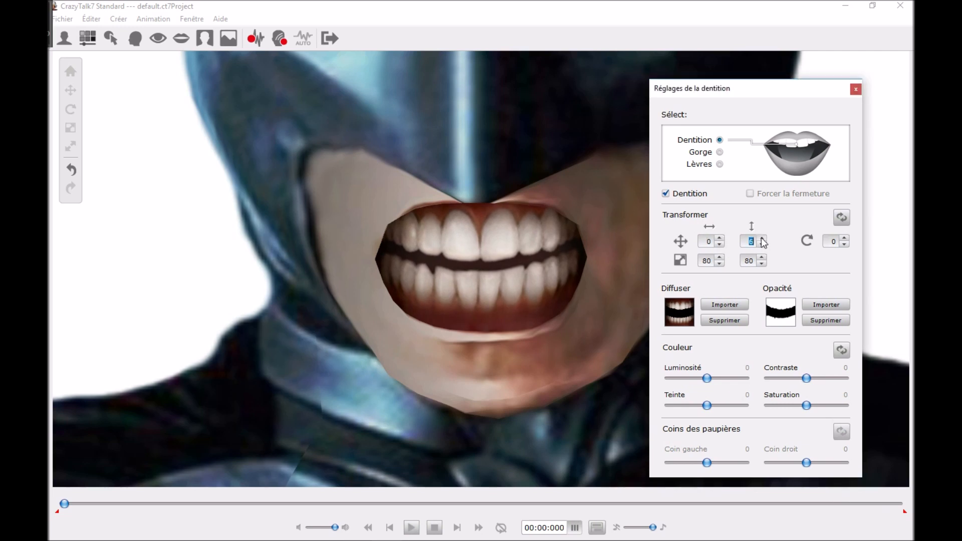
pyautogui.click(761, 245)
pyautogui.click(760, 245)
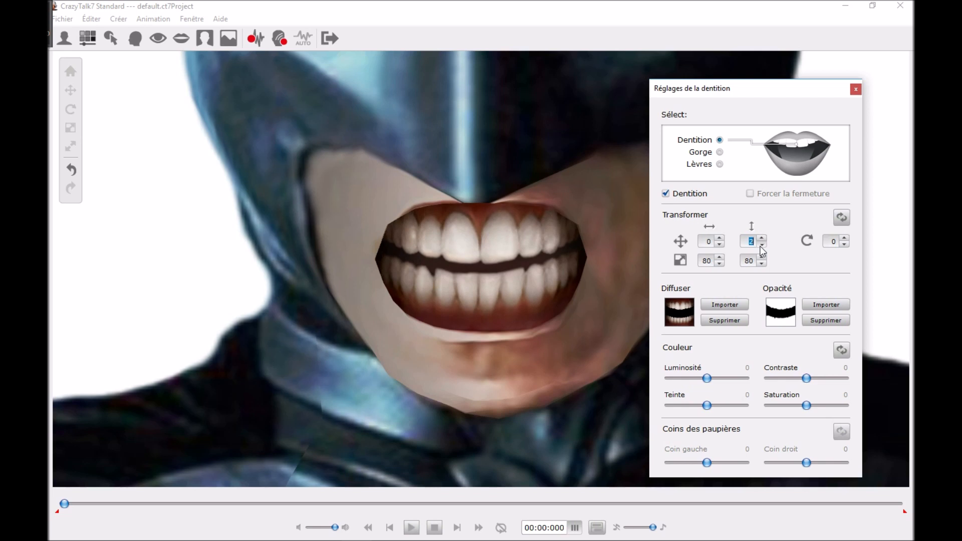
pyautogui.click(759, 245)
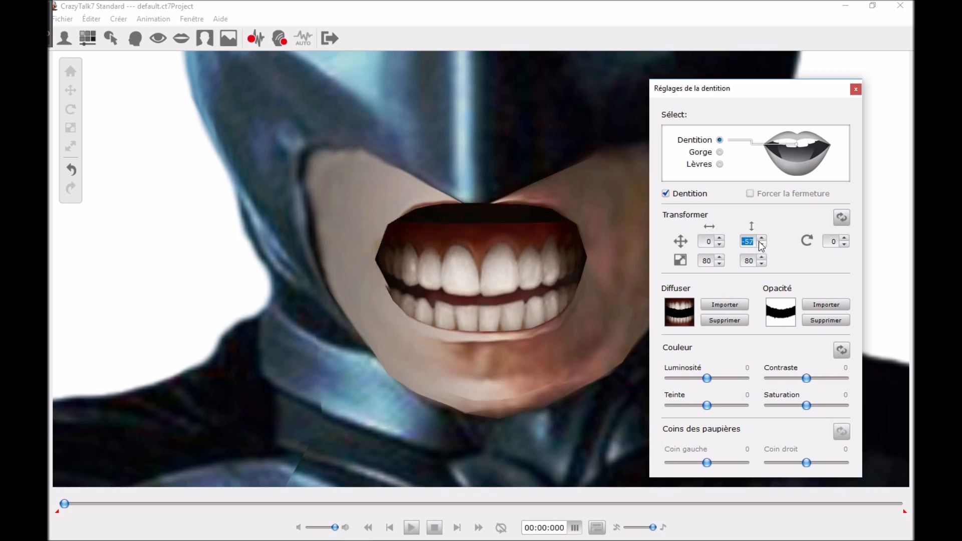
pyautogui.click(761, 239)
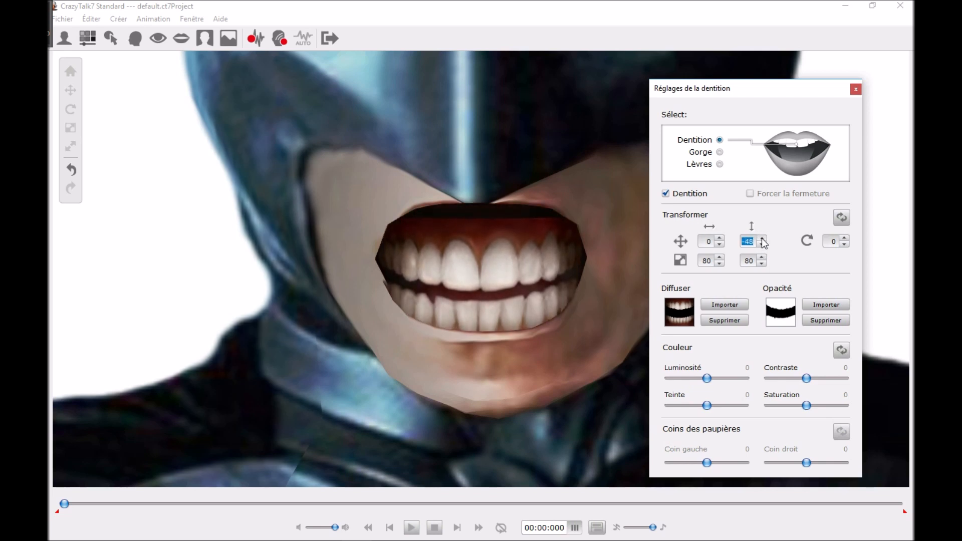
pyautogui.click(761, 239)
pyautogui.click(765, 245)
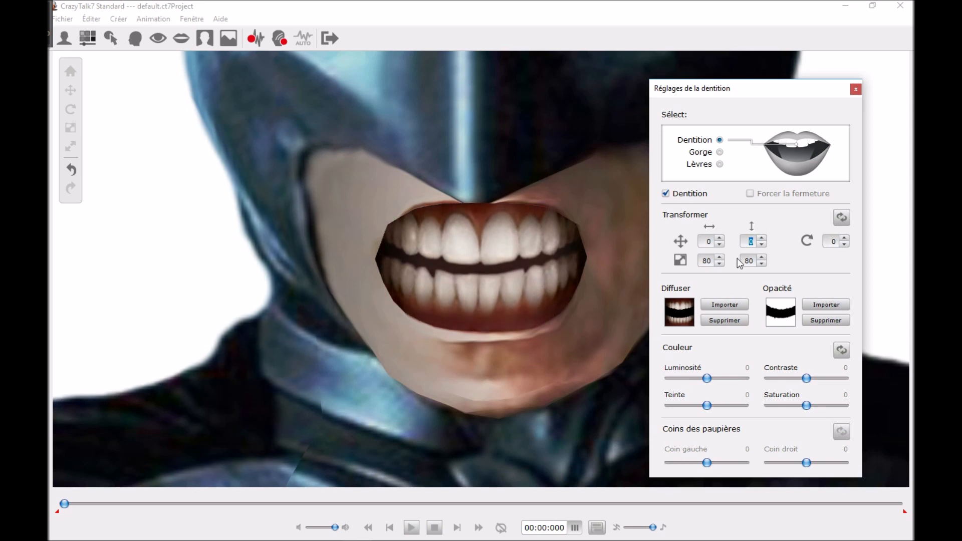
# Set the teeth's horizontal scale to 82, try larger vertical scales, reduce the vertical scale to about 68, and close the teeth settings
pyautogui.click(720, 257)
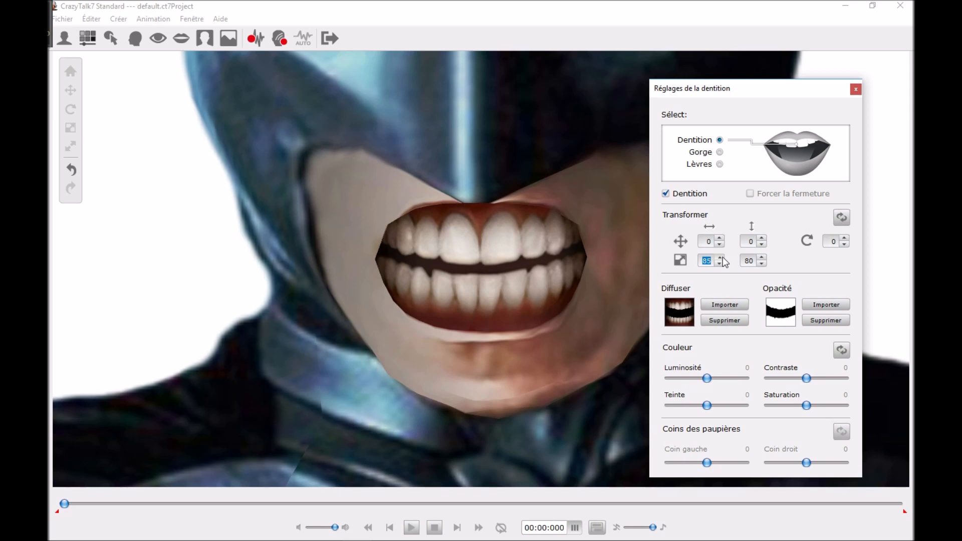
pyautogui.click(721, 264)
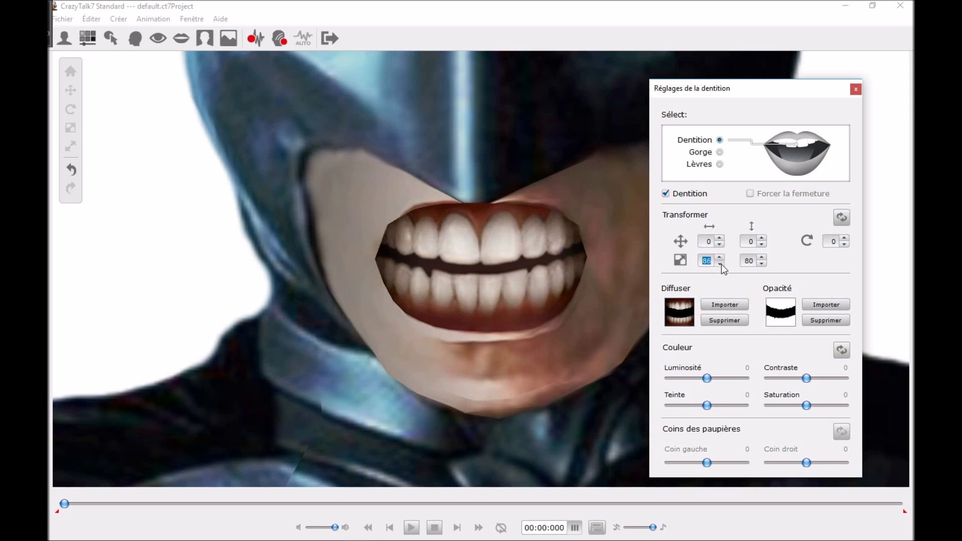
pyautogui.click(763, 257)
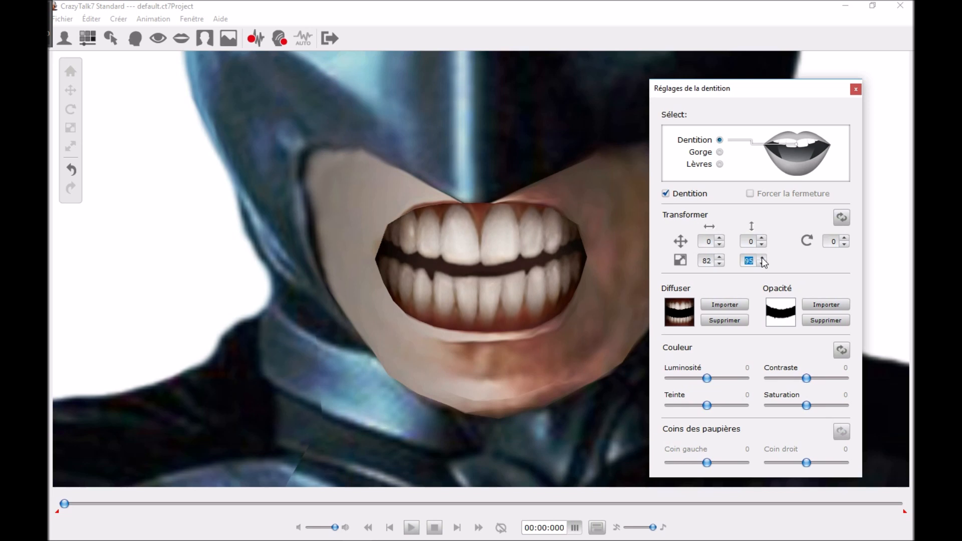
pyautogui.click(763, 257)
pyautogui.click(762, 264)
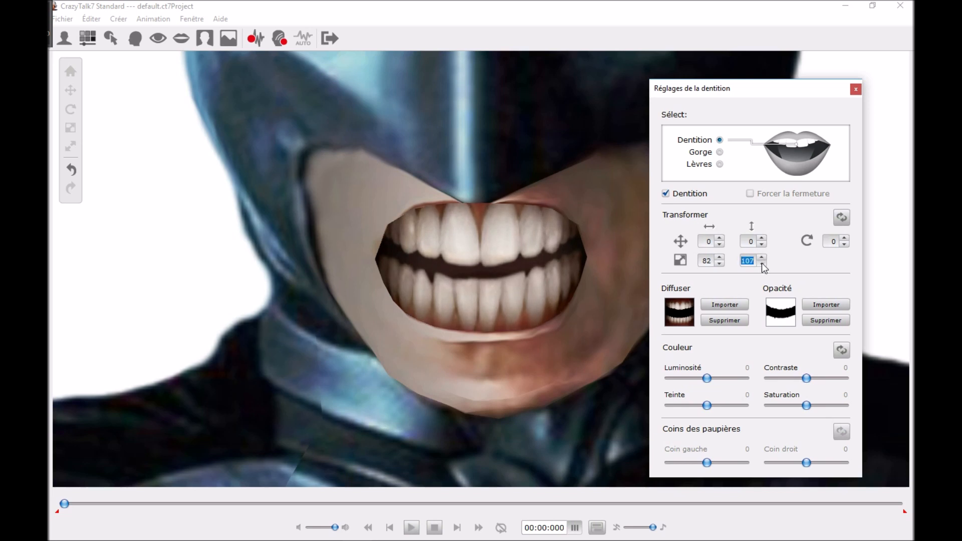
pyautogui.click(762, 264)
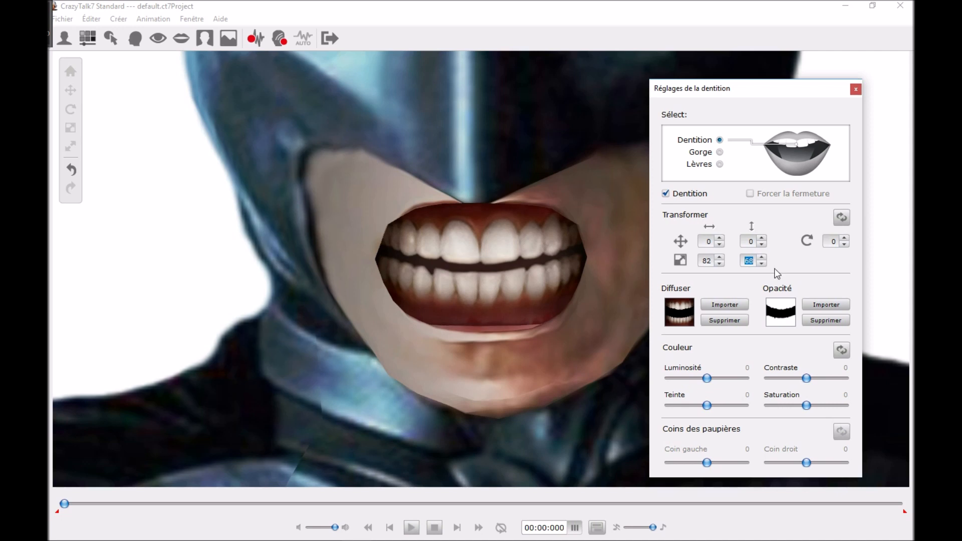
pyautogui.click(763, 265)
pyautogui.click(855, 90)
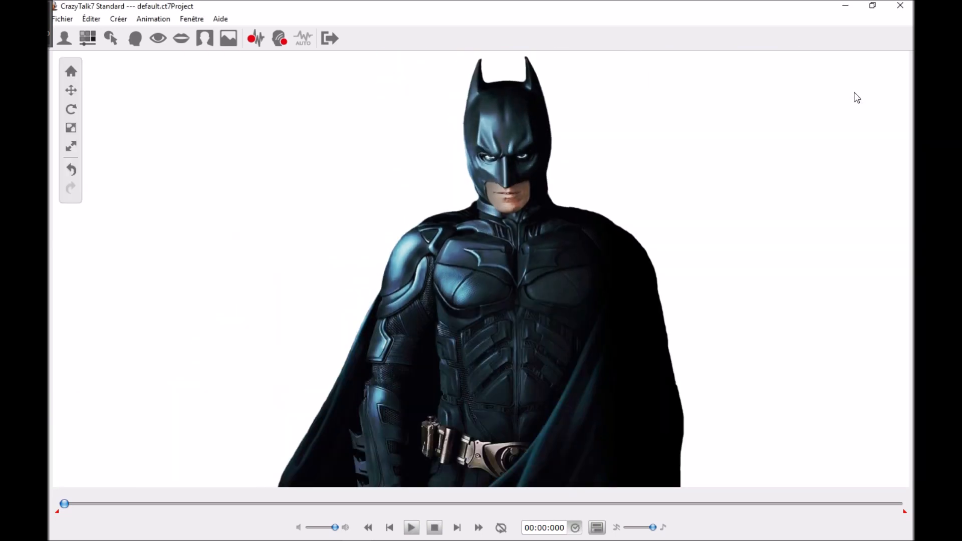
# Open the text-to-speech editor for audio import and enter the text "Bonjour je suis batman, A E I O U OU"
pyautogui.click(257, 39)
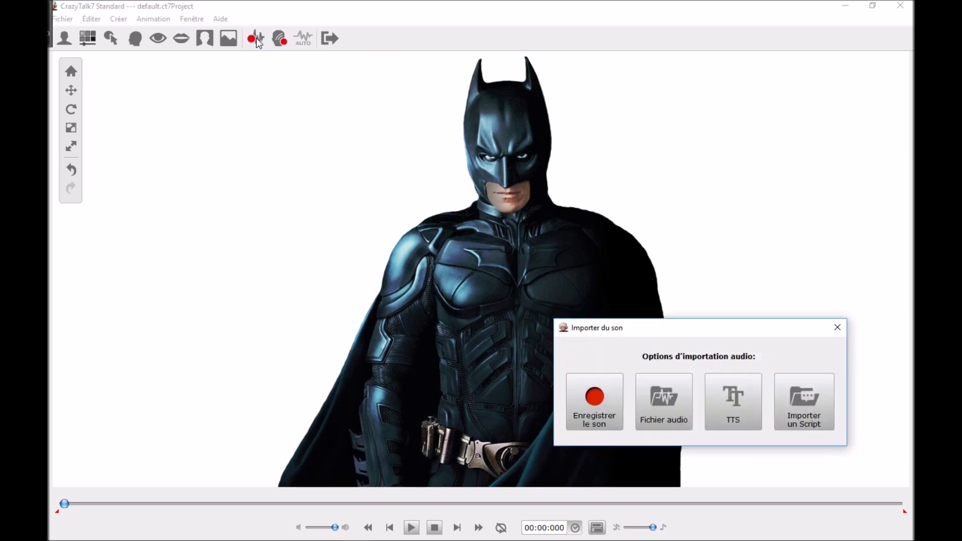
pyautogui.click(732, 401)
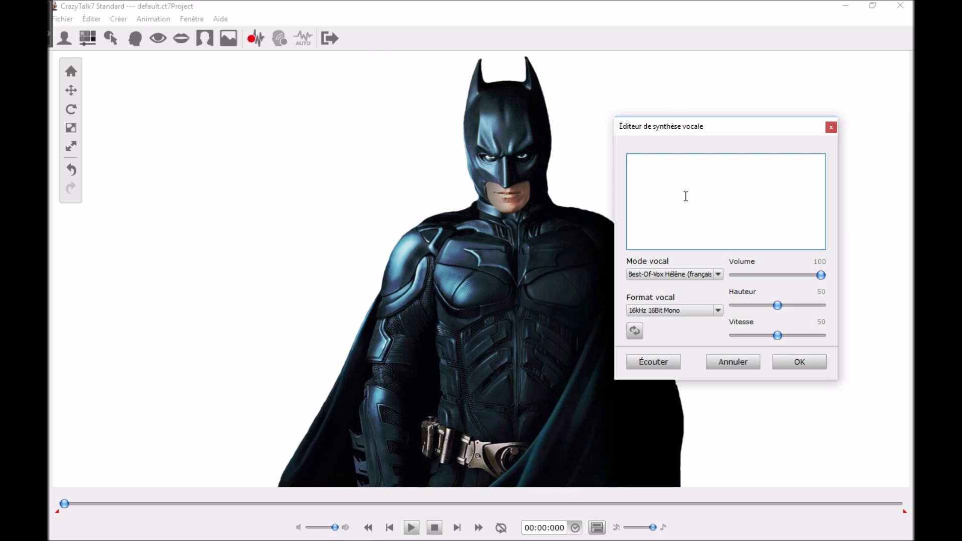
pyautogui.write('Bonjour je suis batman,')
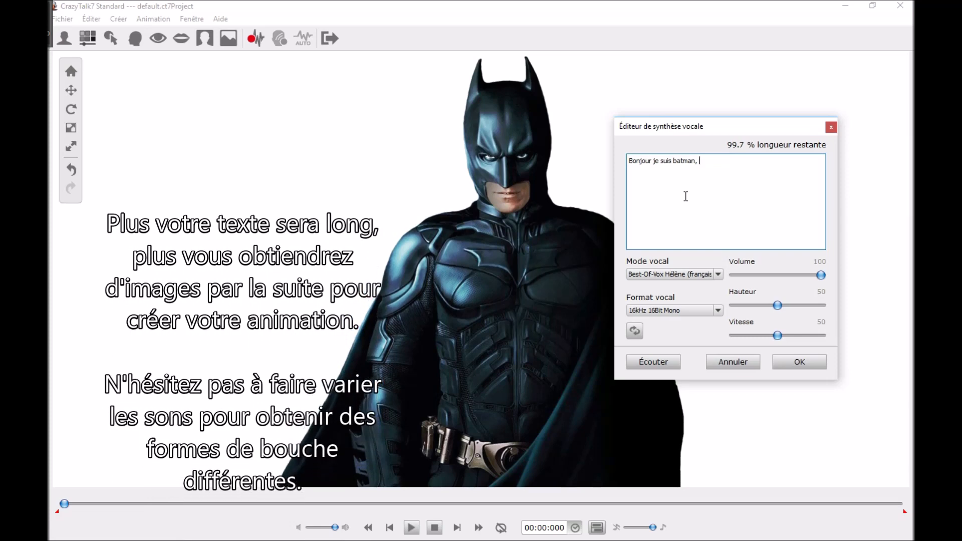
pyautogui.write('A ')
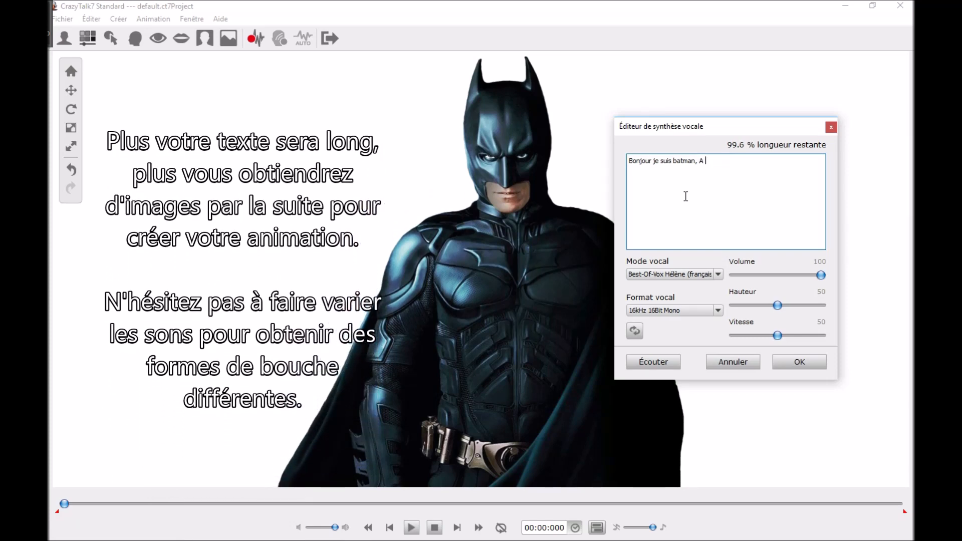
pyautogui.write('E I')
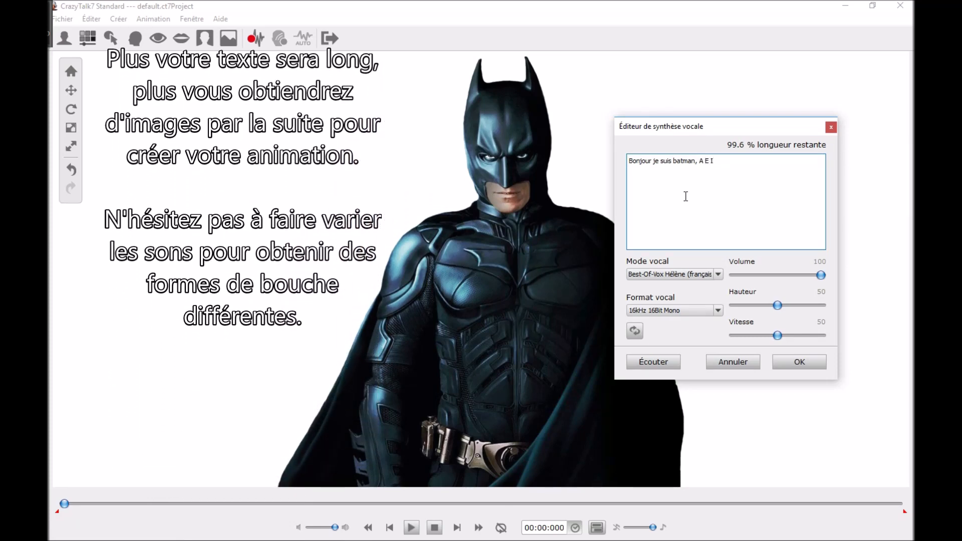
pyautogui.write(' O U')
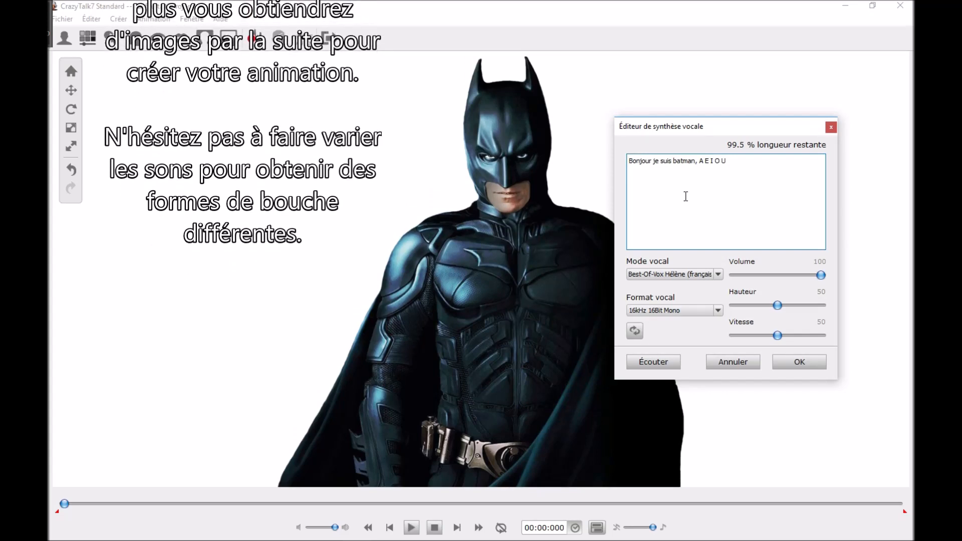
pyautogui.write(' OU')
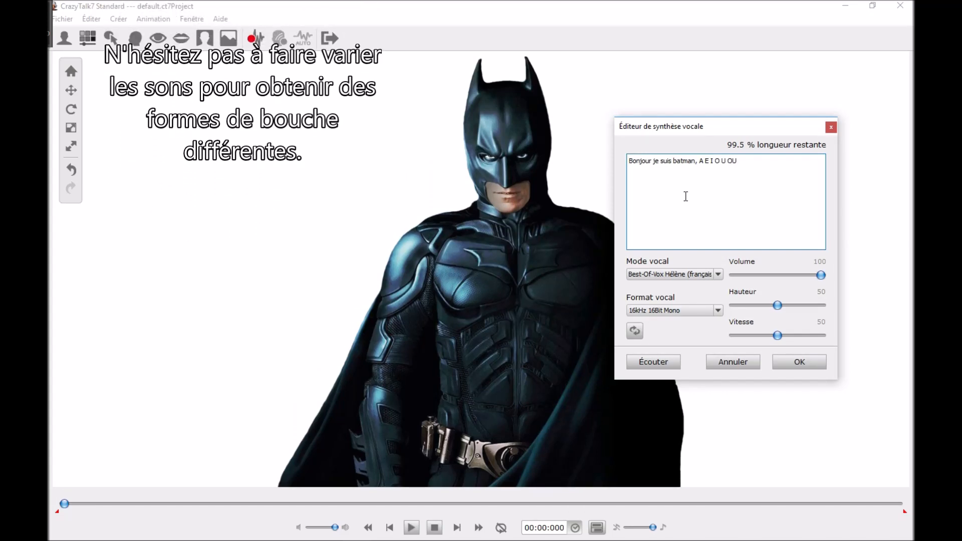
# Accept the speech text and apply the lips-only (Uniq lèvres) automatic animation
pyautogui.moveTo(818, 161); pyautogui.dragTo(626, 164)
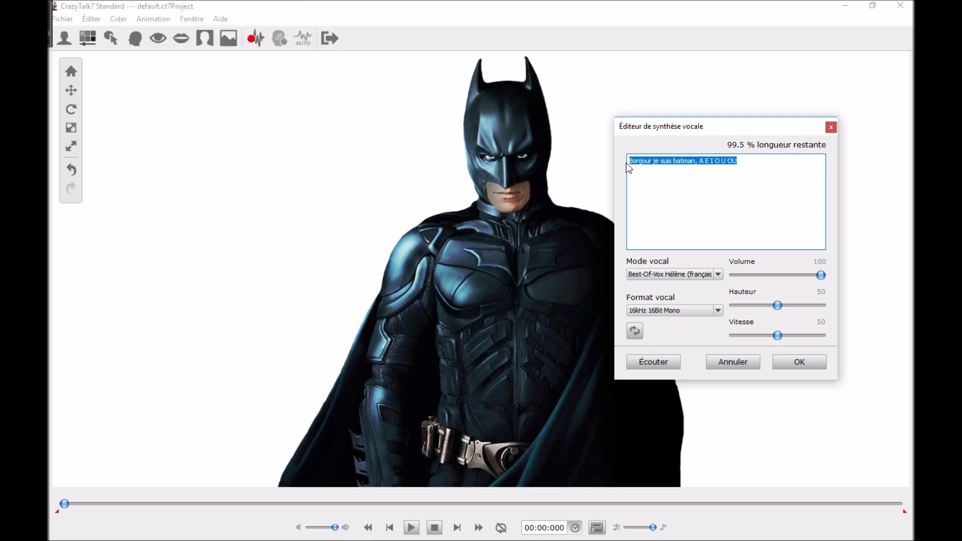
pyautogui.click(752, 167)
pyautogui.click(792, 361)
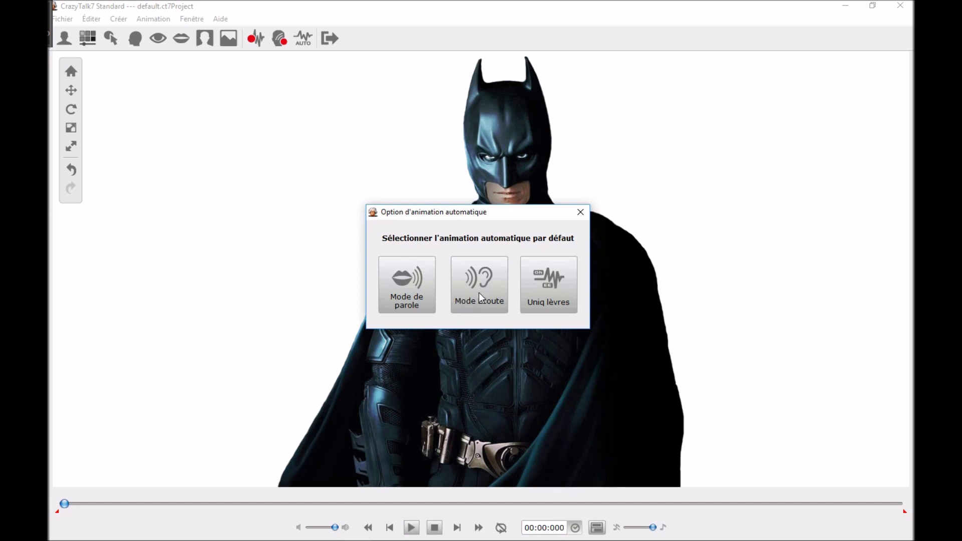
pyautogui.click(549, 287)
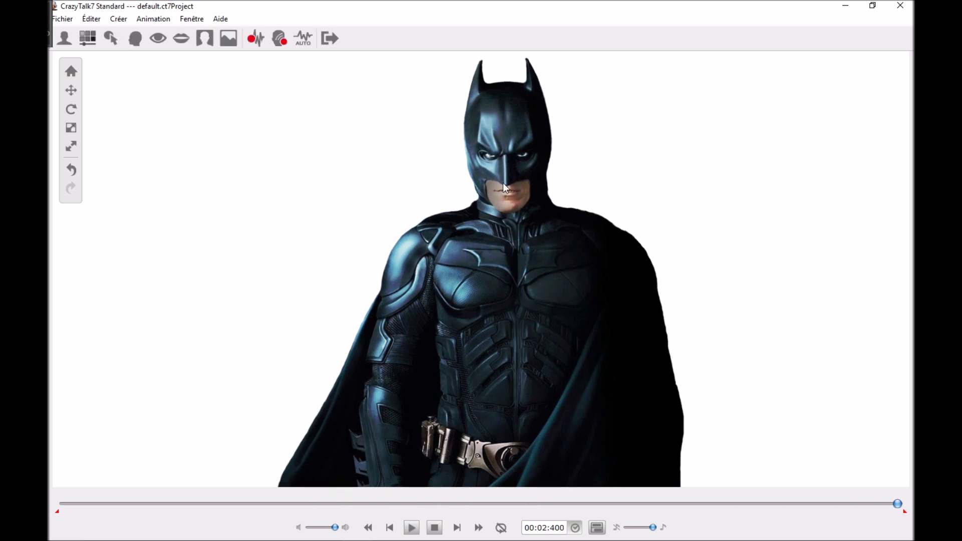
# Play back the talking animation several times to check the lip movement and voice
pyautogui.click(413, 529)
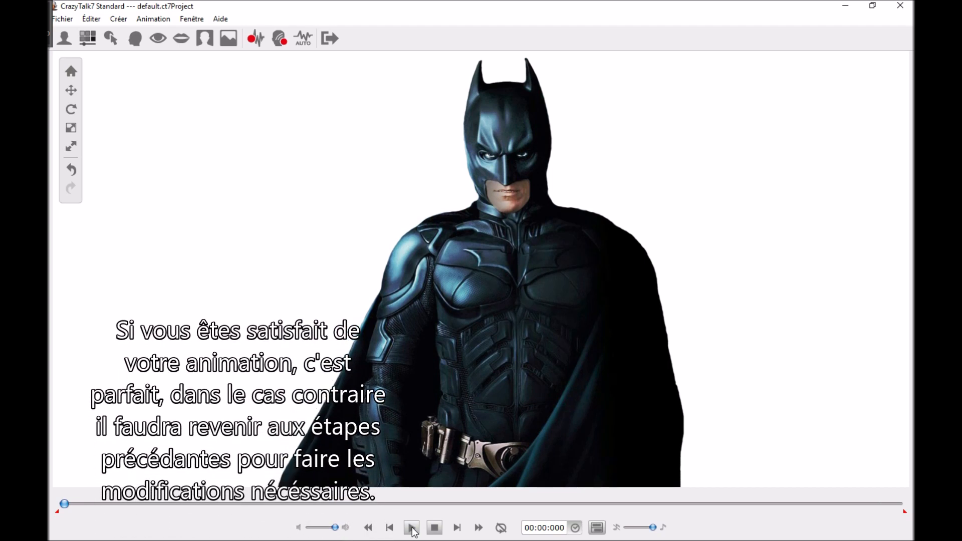
pyautogui.click(413, 529)
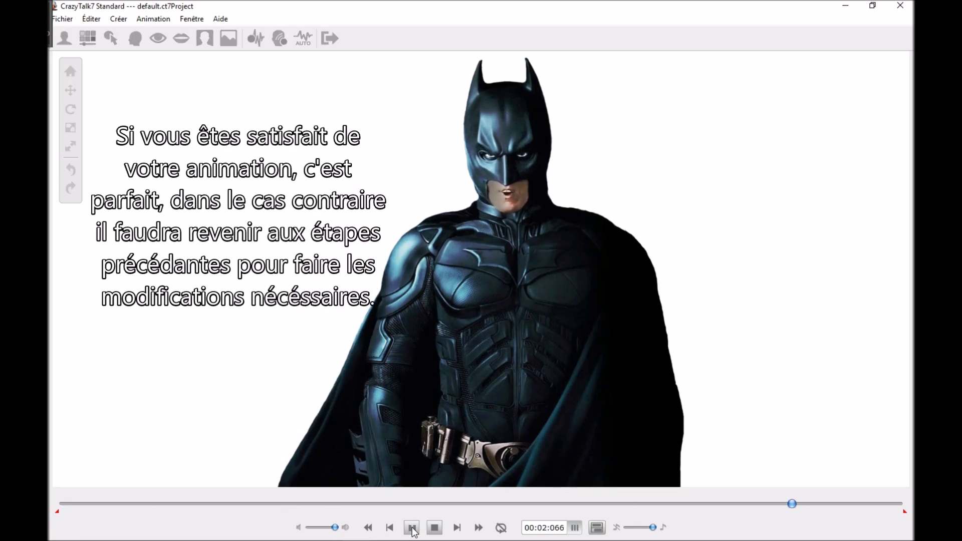
pyautogui.click(412, 529)
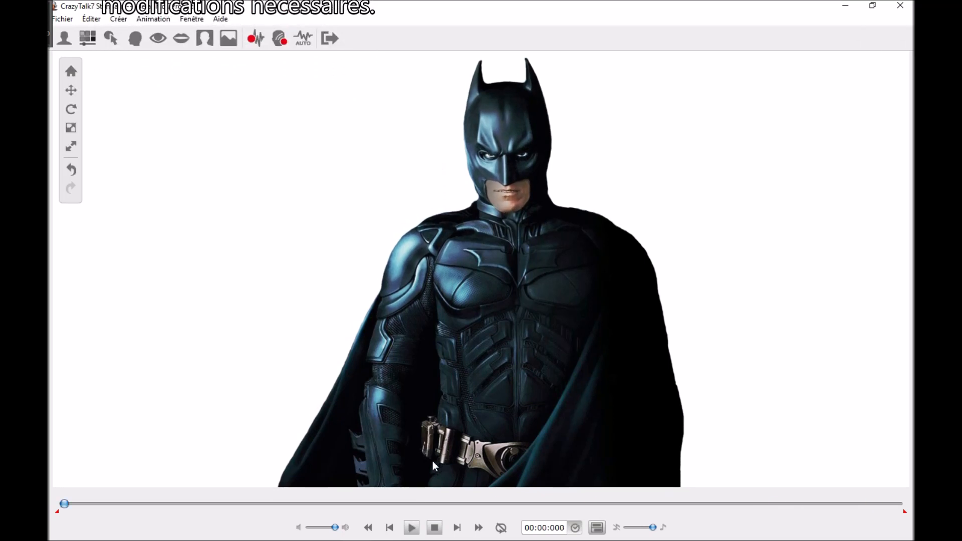
pyautogui.click(413, 528)
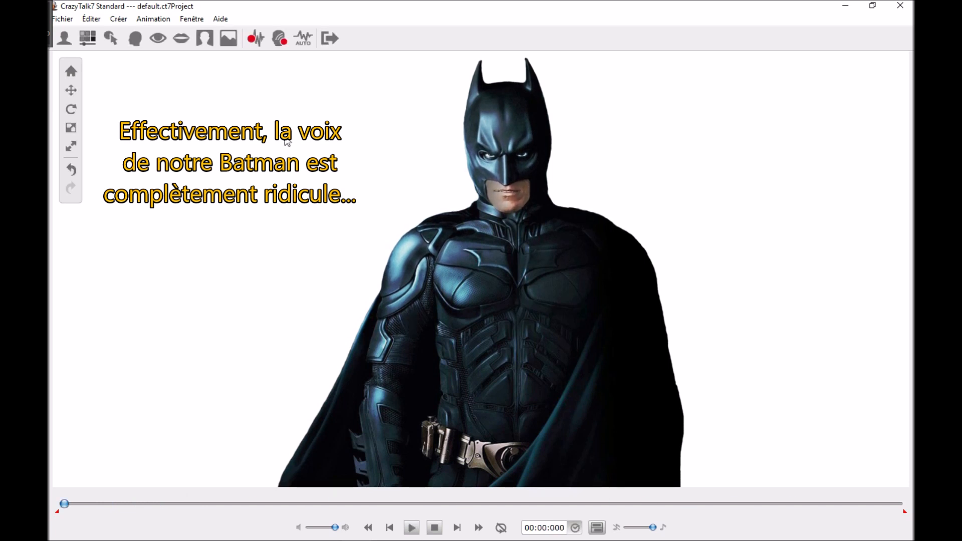
# Configure the image export as a PNG sequence instead of the current image only
pyautogui.click(331, 38)
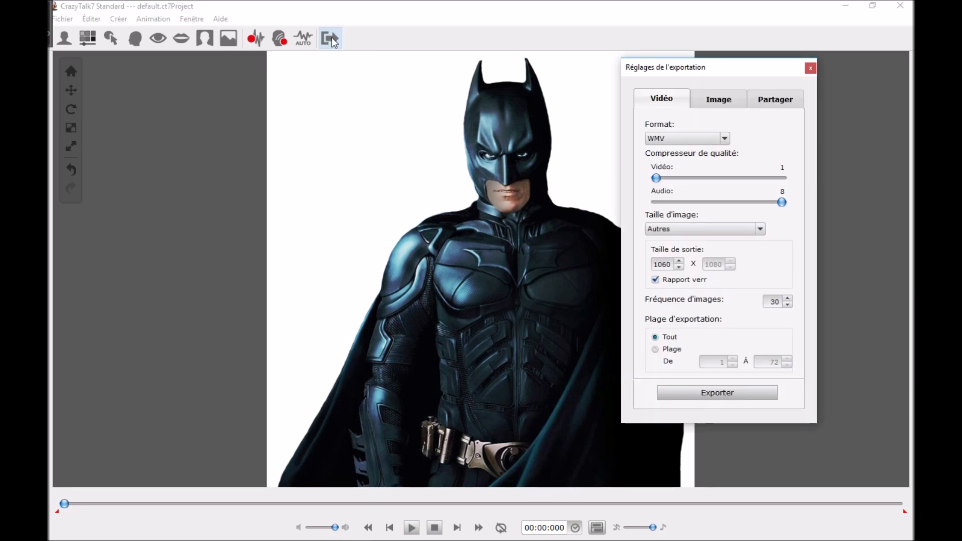
pyautogui.click(716, 99)
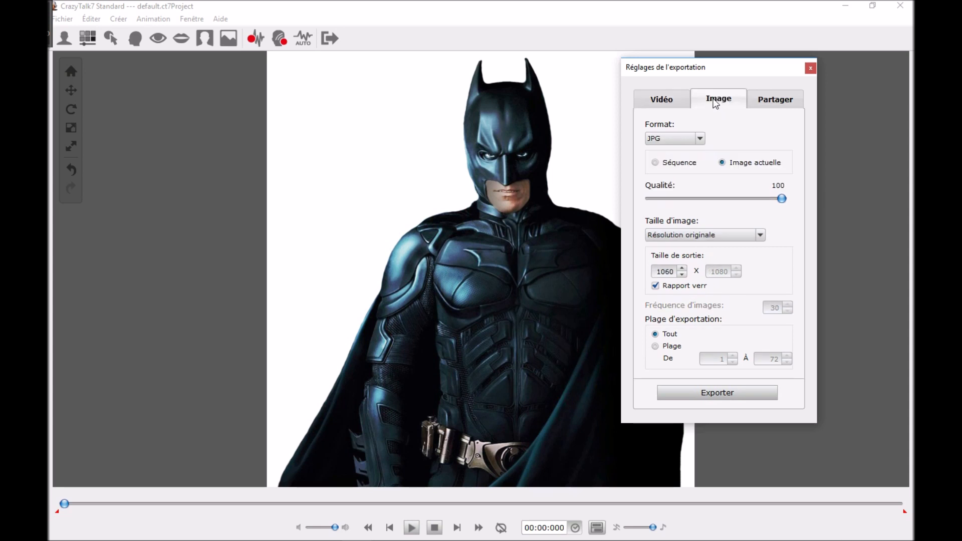
pyautogui.click(702, 138)
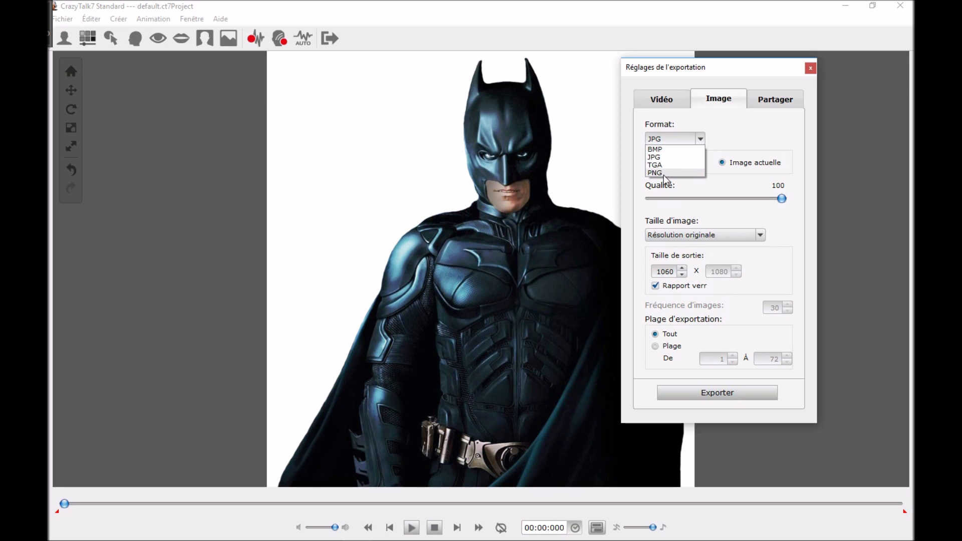
pyautogui.click(663, 173)
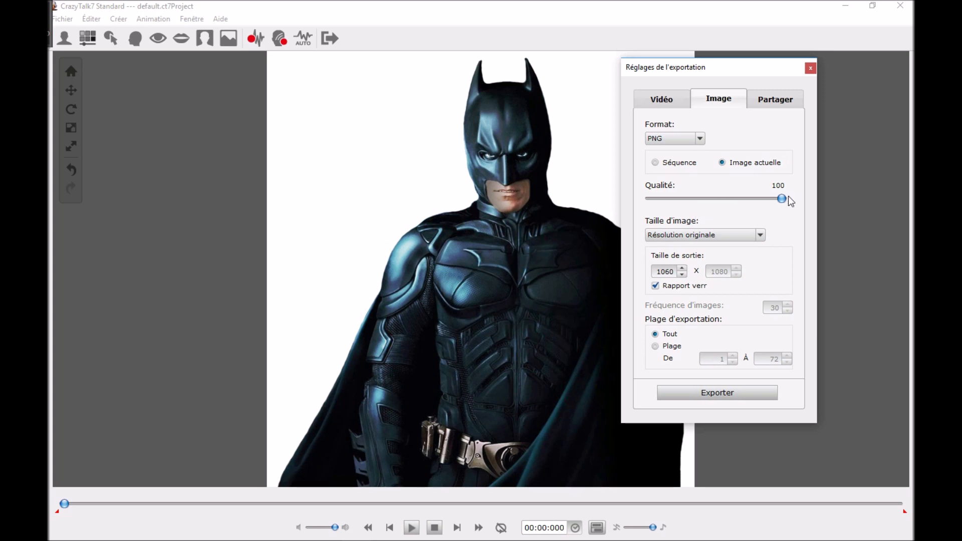
pyautogui.click(698, 238)
pyautogui.click(698, 238)
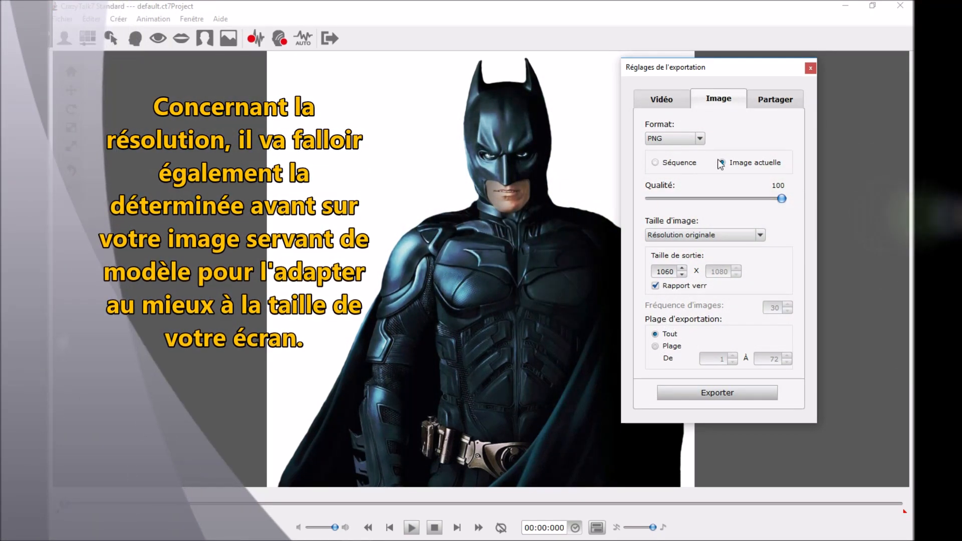
pyautogui.click(655, 162)
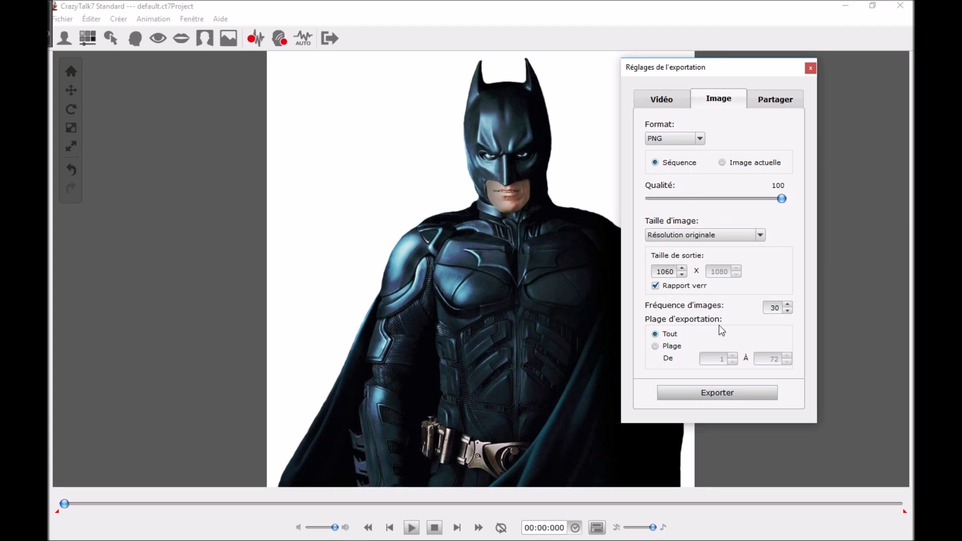
# Export the image sequence to the TUTO 45 folder inside Interface SARAH, with a file name beginning with 00
pyautogui.click(706, 393)
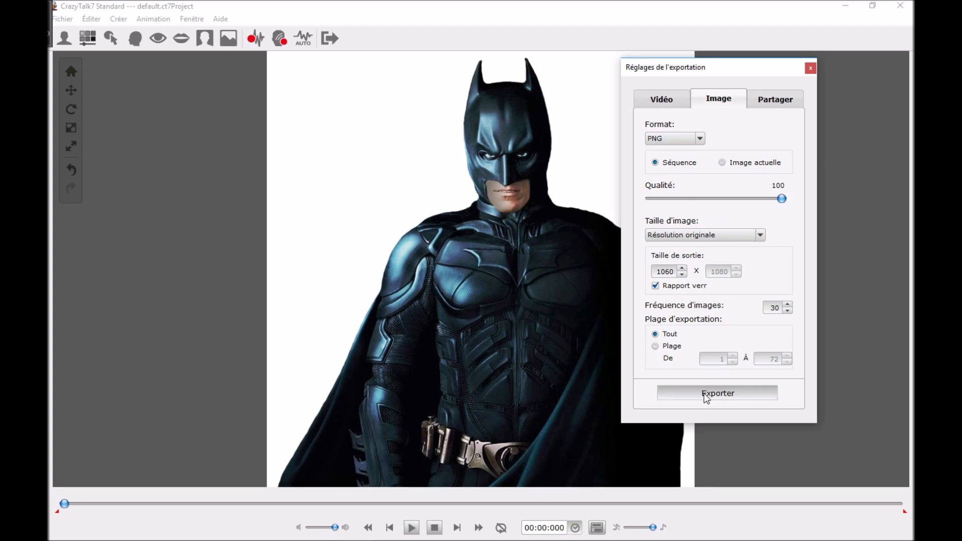
pyautogui.moveTo(683, 95); pyautogui.dragTo(598, 102)
pyautogui.click(574, 113)
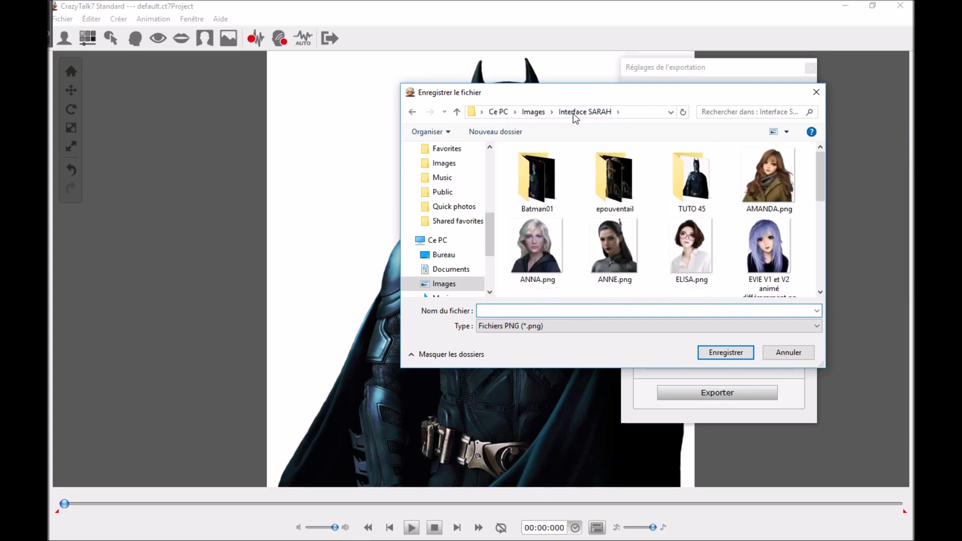
pyautogui.click(690, 185)
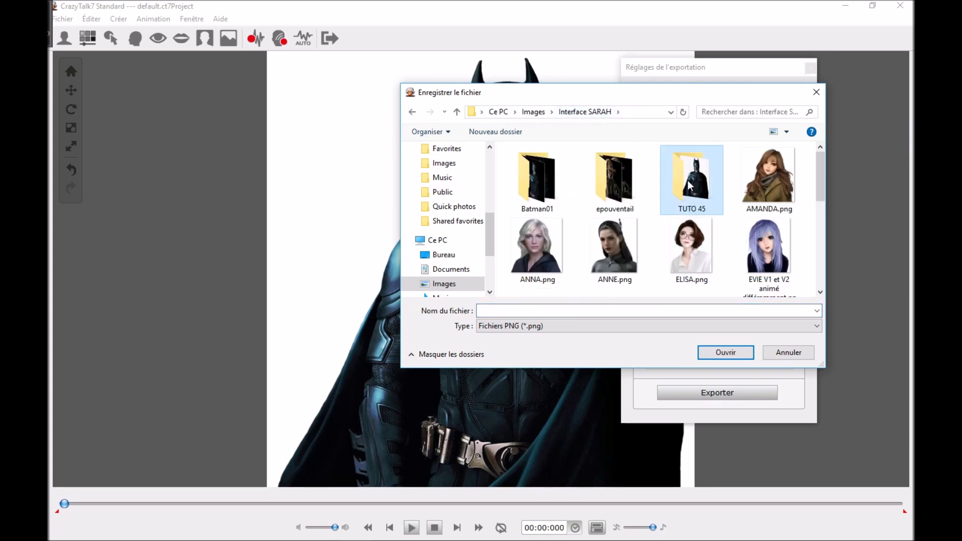
pyautogui.doubleClick(690, 186)
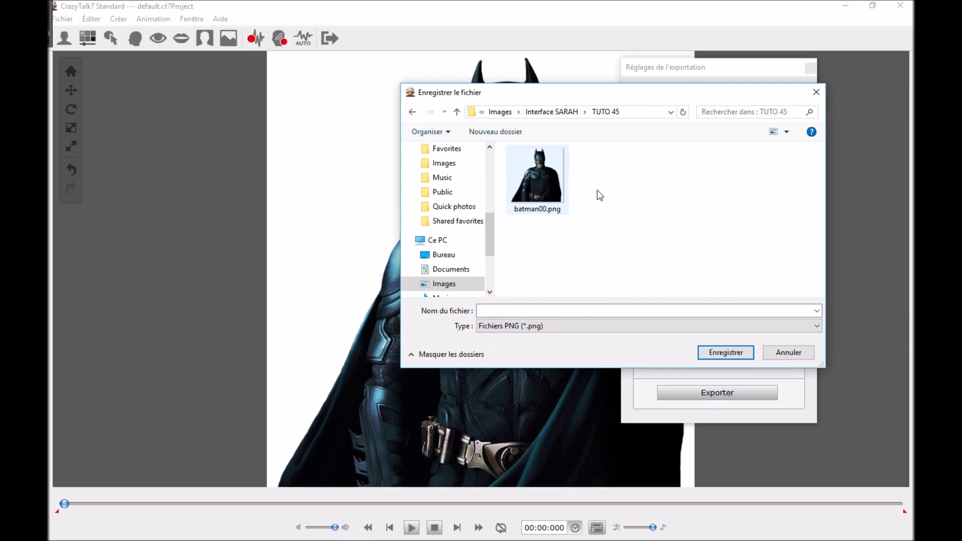
pyautogui.click(498, 309)
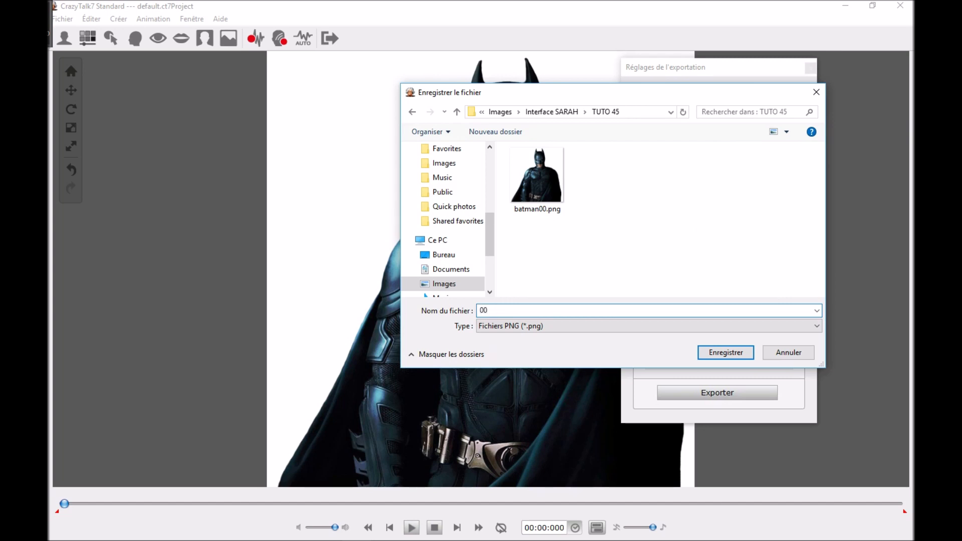
pyautogui.click(722, 354)
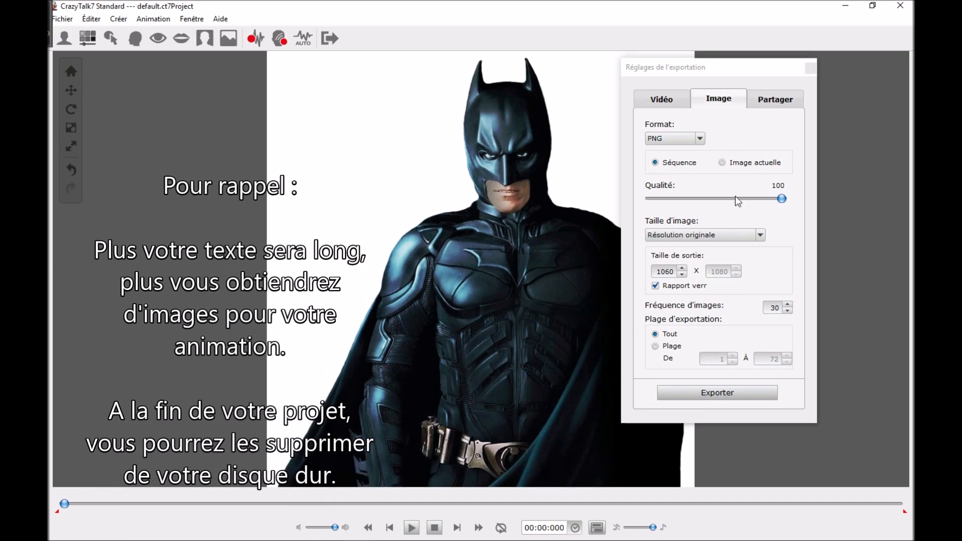
# Close CrazyTalk without saving the project and open the TUTO 45 folder of Interface SARAH in File Explorer
pyautogui.click(899, 7)
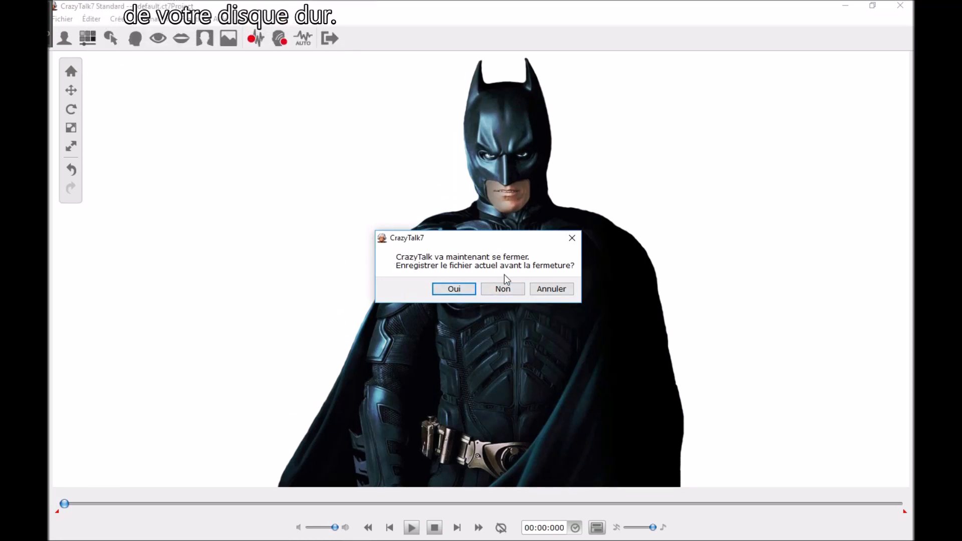
pyautogui.click(503, 295)
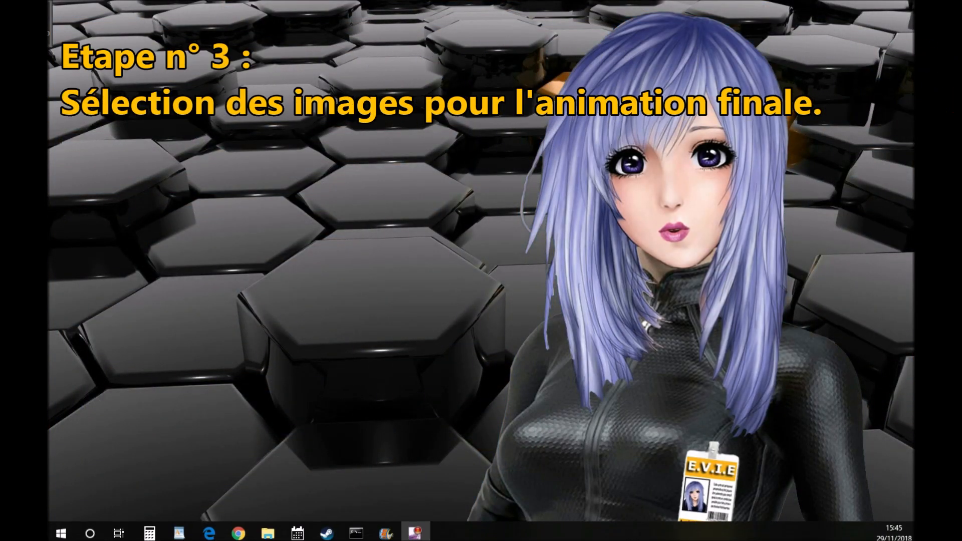
pyautogui.click(267, 533)
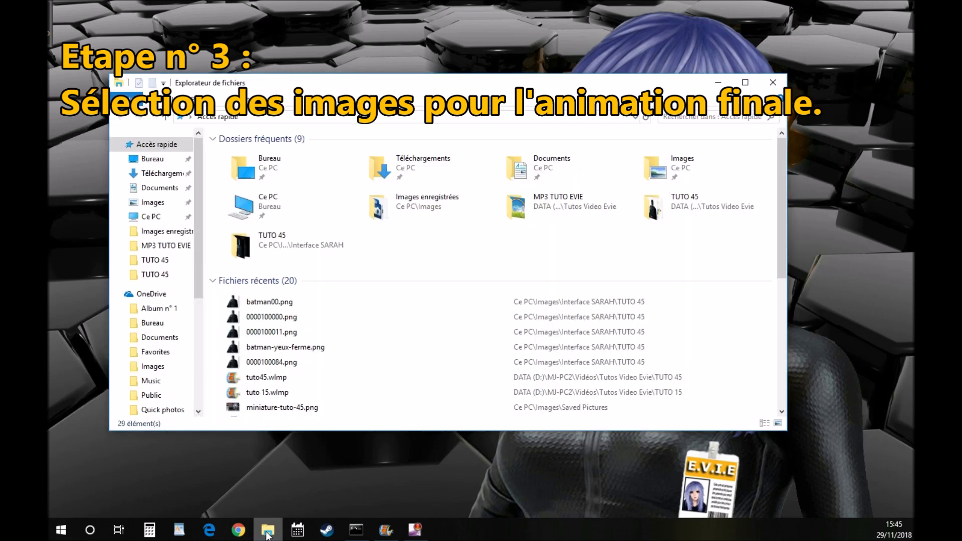
pyautogui.click(162, 262)
pyautogui.click(160, 276)
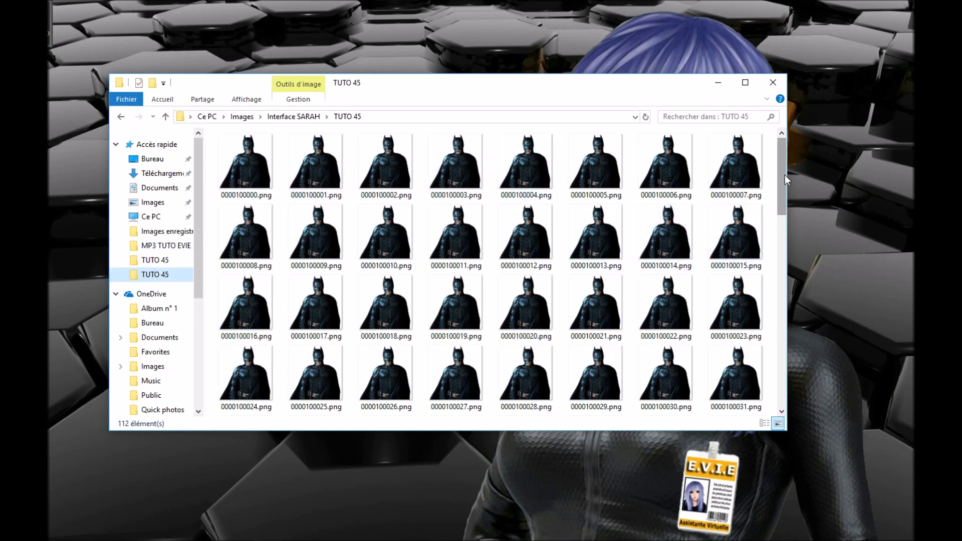
# Create a new subfolder named "animation" inside the TUTO 45 folder
pyautogui.moveTo(784, 169)
pyautogui.mouseDown()
pyautogui.moveTo(787, 217)
pyautogui.moveTo(780, 158)
pyautogui.mouseUp()
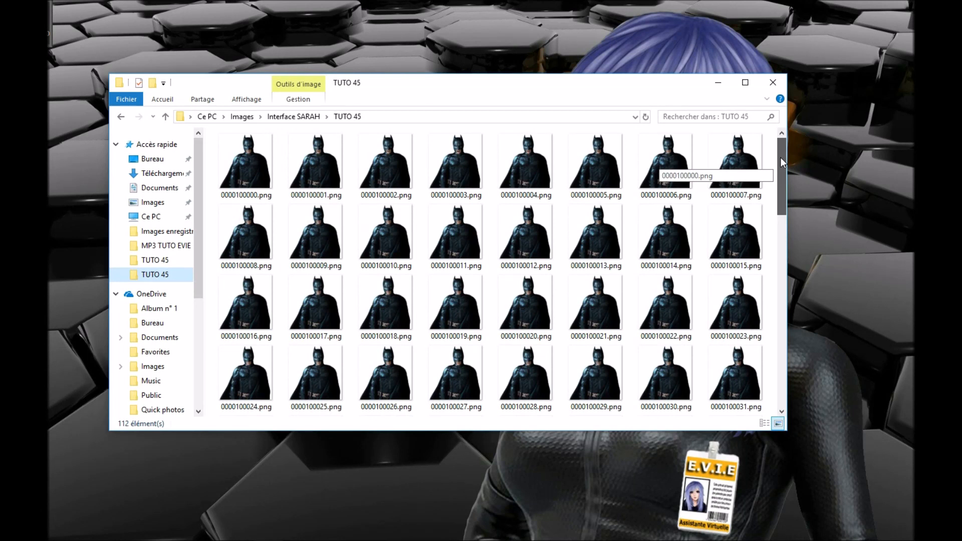
pyautogui.moveTo(787, 167); pyautogui.dragTo(797, 199)
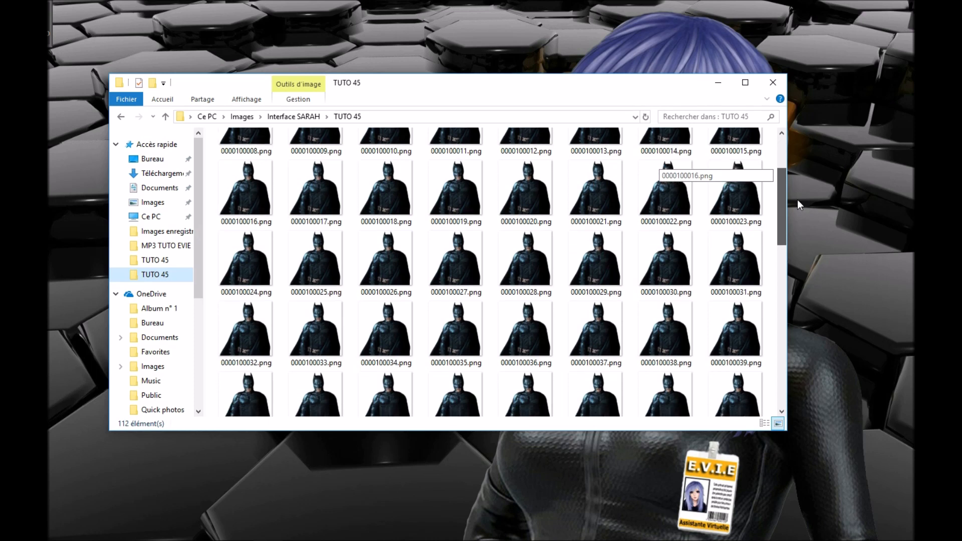
pyautogui.moveTo(797, 199); pyautogui.dragTo(768, 137)
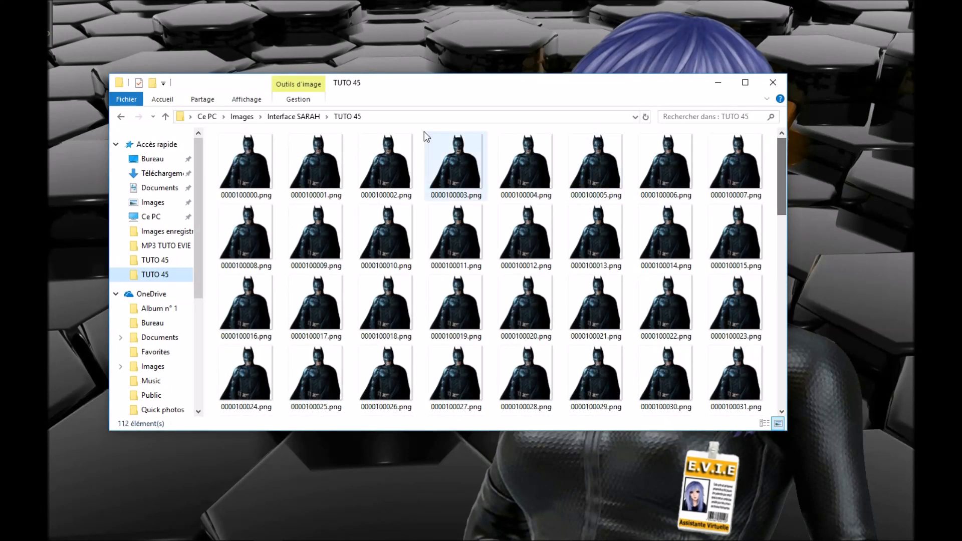
pyautogui.rightClick(170, 275)
pyautogui.moveTo(226, 475)
pyautogui.click(406, 474)
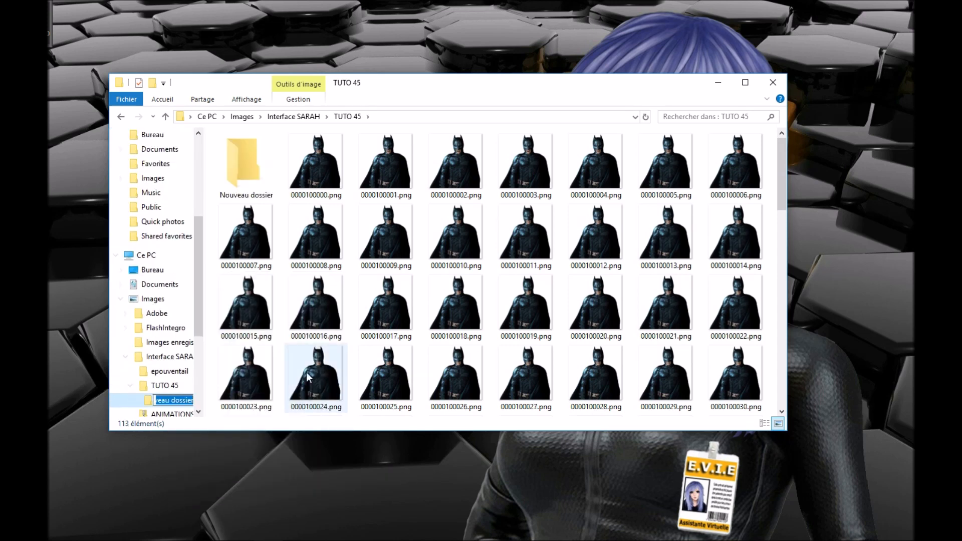
pyautogui.write('animation')
pyautogui.press('Return')
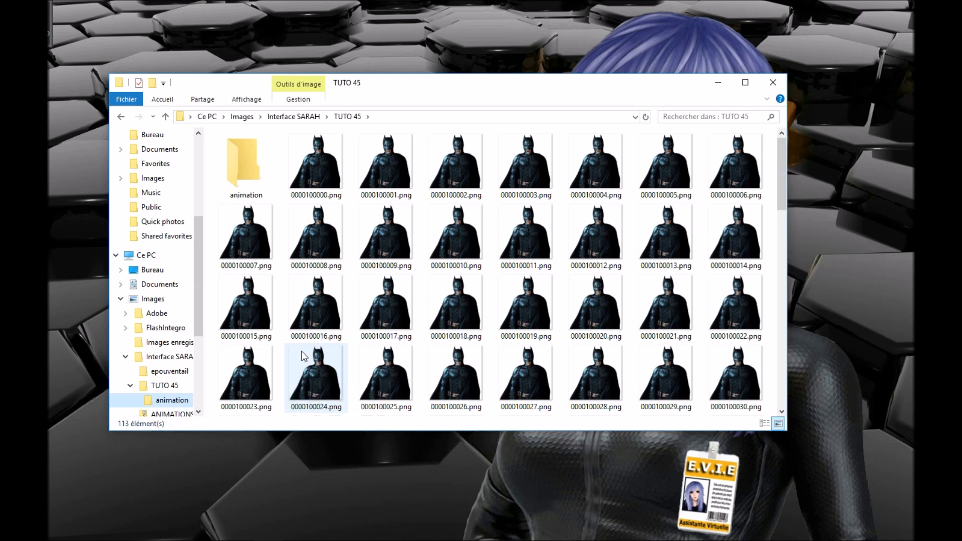
pyautogui.click(312, 173)
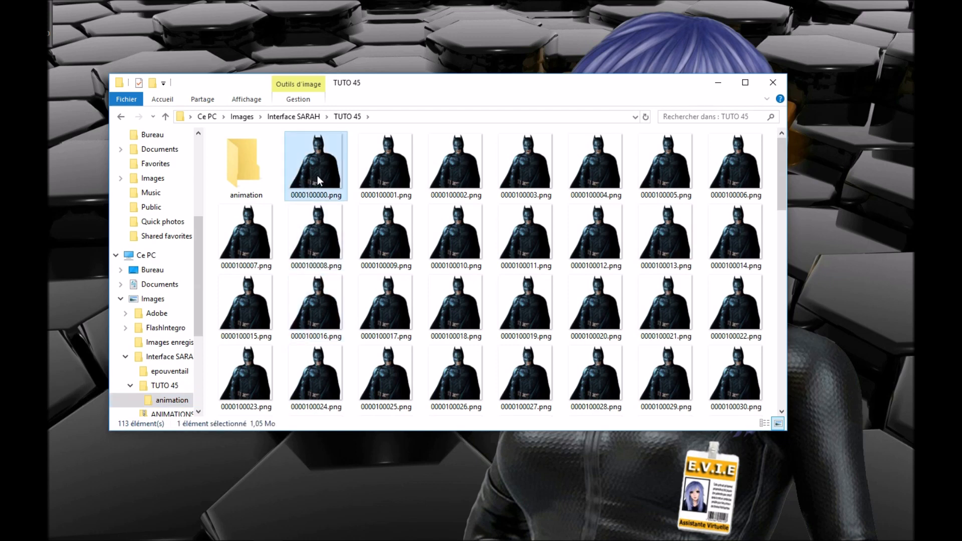
pyautogui.click(377, 175)
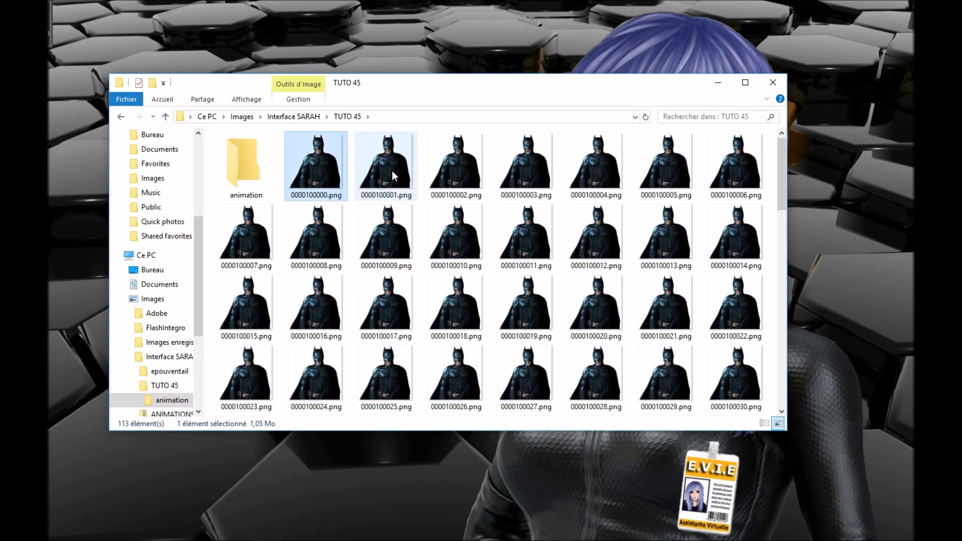
pyautogui.click(455, 166)
pyautogui.click(521, 166)
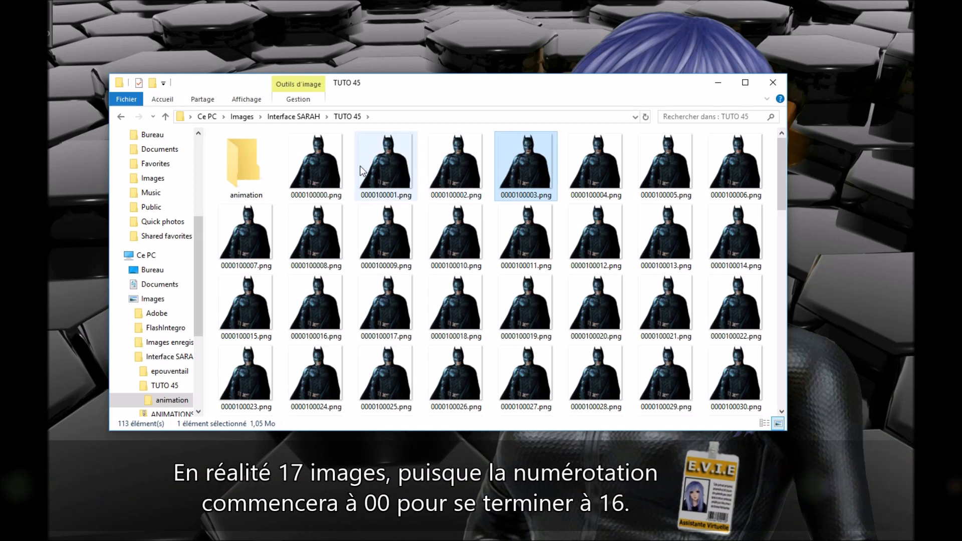
pyautogui.click(324, 163)
pyautogui.click(383, 172)
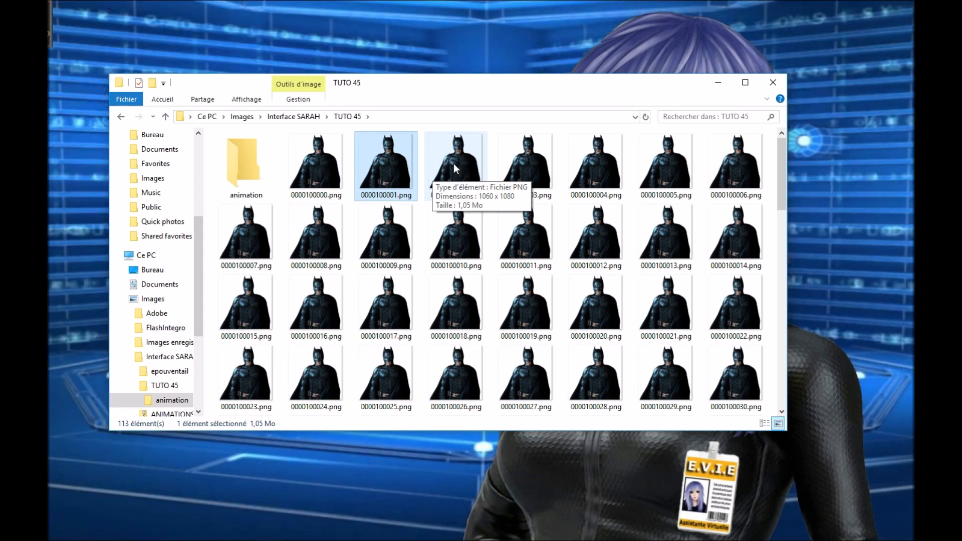
pyautogui.click(454, 168)
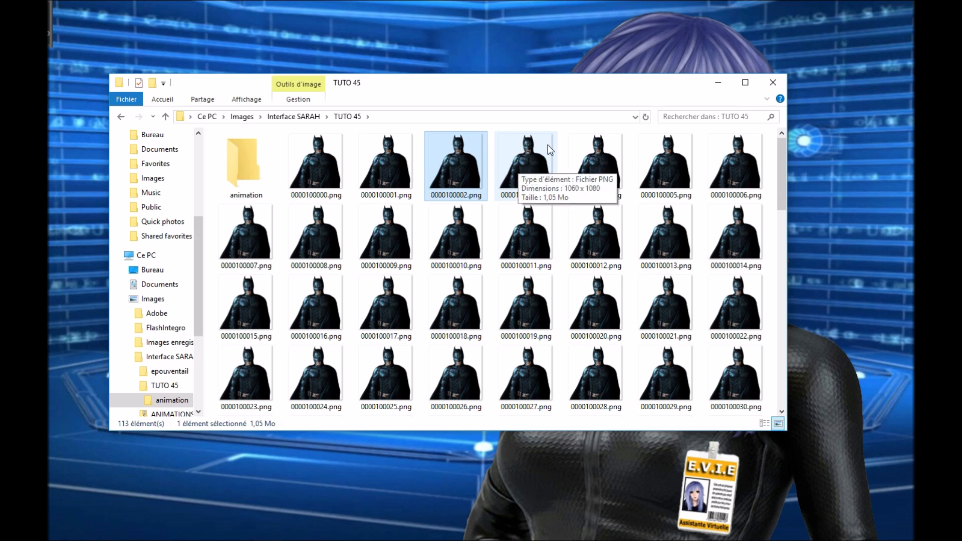
pyautogui.click(522, 169)
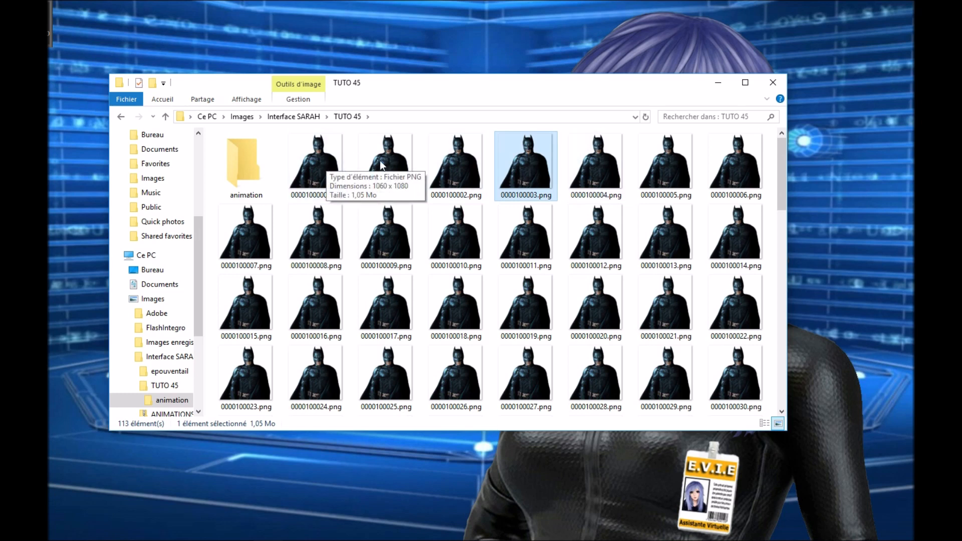
# Copy batman00.png from the TUTO 45 folder into its animation subfolder
pyautogui.moveTo(784, 173); pyautogui.dragTo(792, 373)
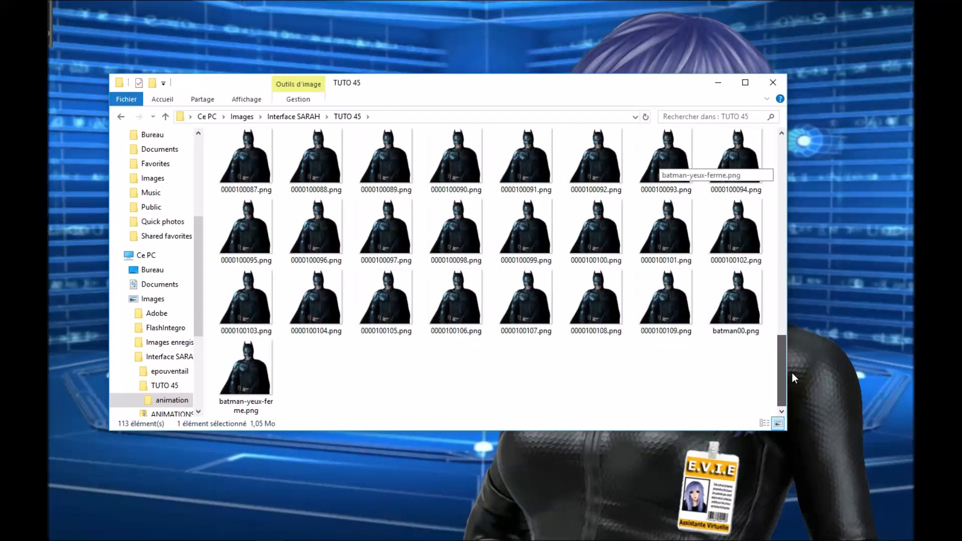
pyautogui.doubleClick(742, 304)
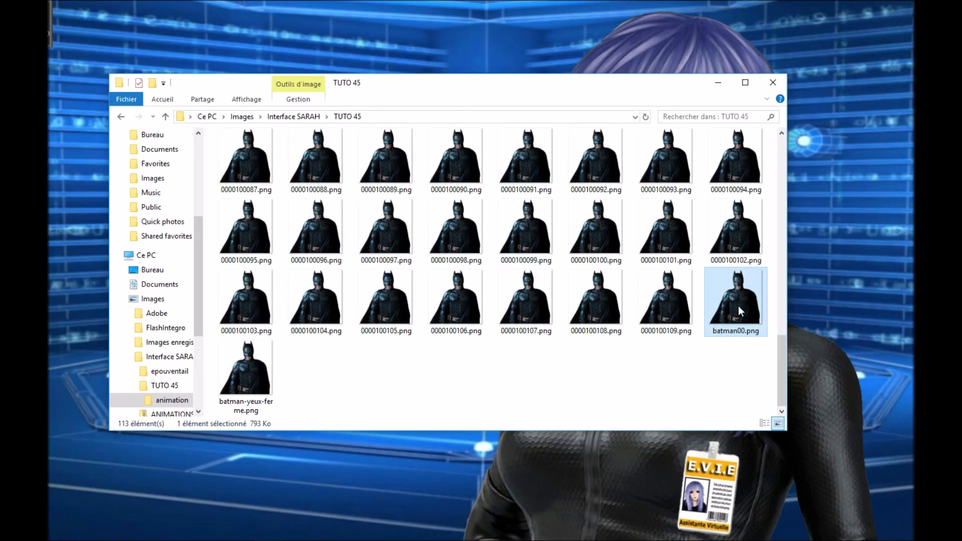
pyautogui.rightClick(738, 305)
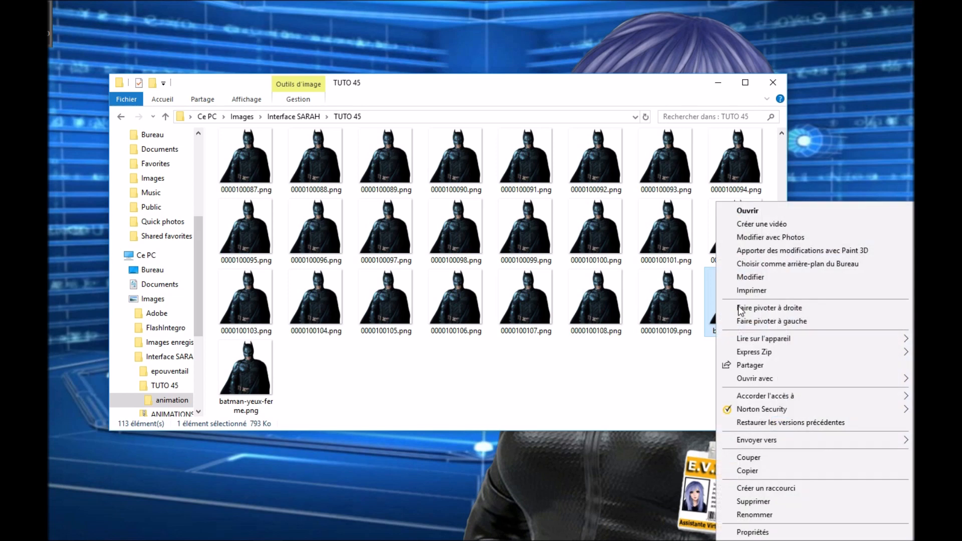
pyautogui.click(765, 470)
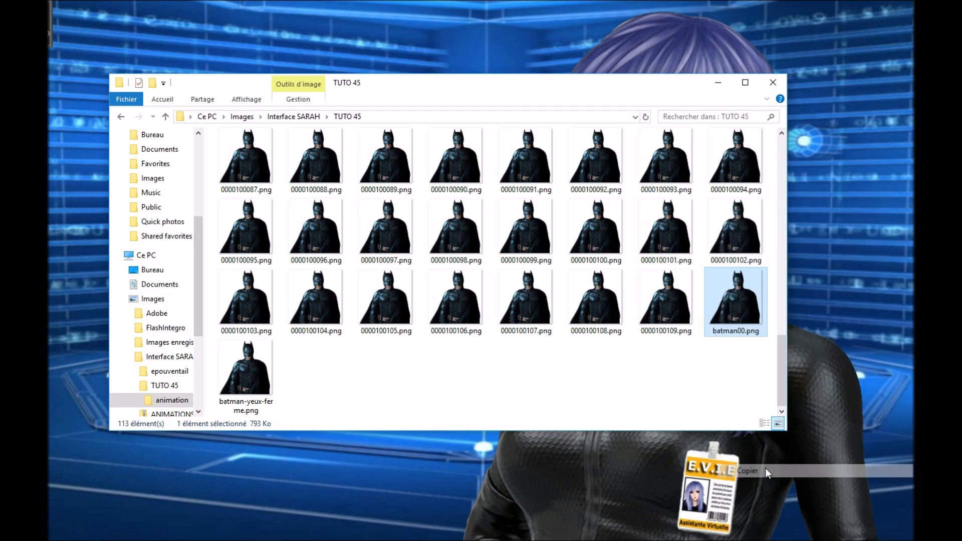
pyautogui.click(309, 118)
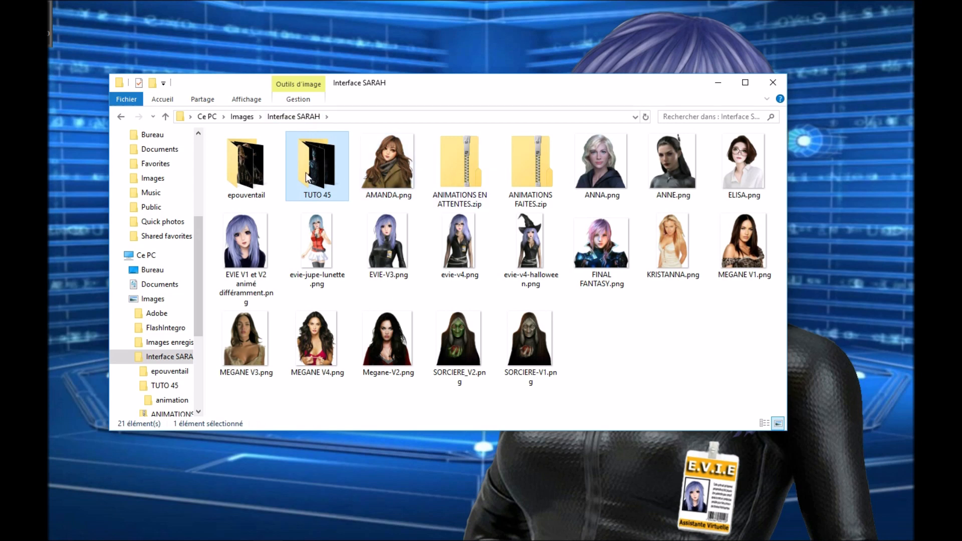
pyautogui.doubleClick(317, 194)
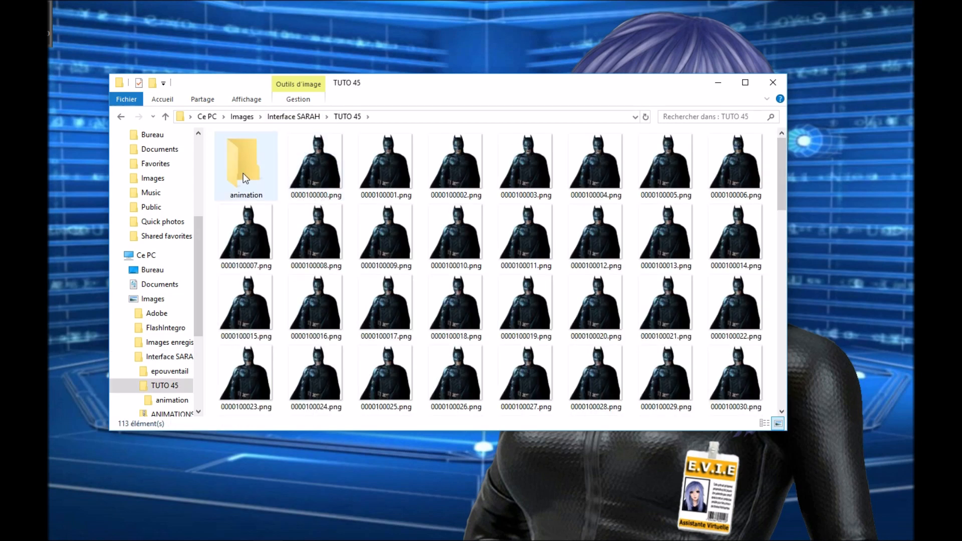
pyautogui.doubleClick(243, 173)
pyautogui.rightClick(314, 277)
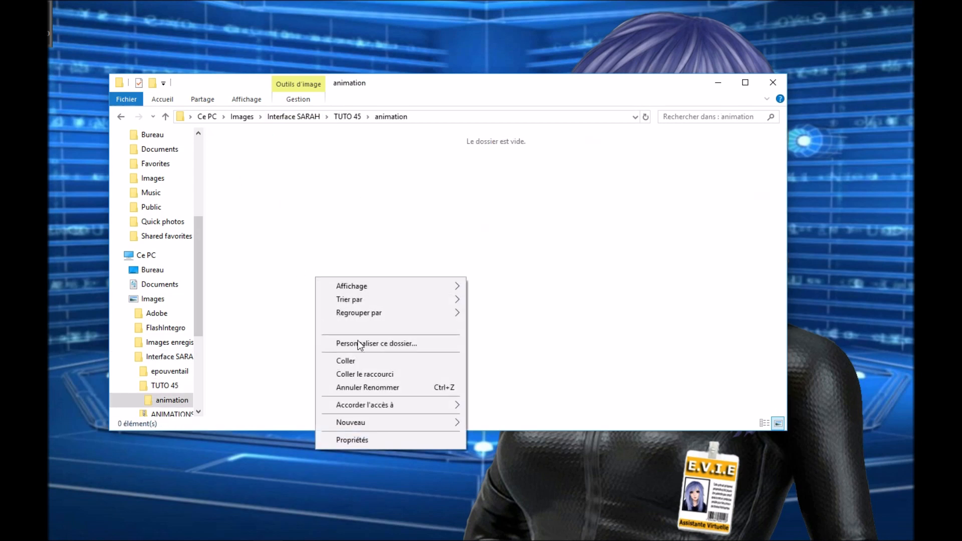
pyautogui.click(367, 361)
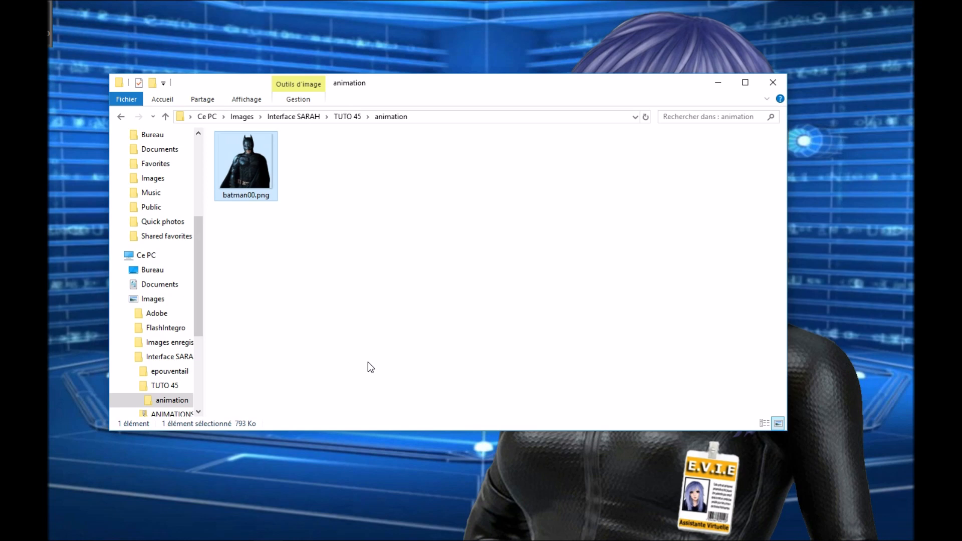
# Preview the copied Batman image in the animation folder and rename the file to 00
pyautogui.doubleClick(253, 196)
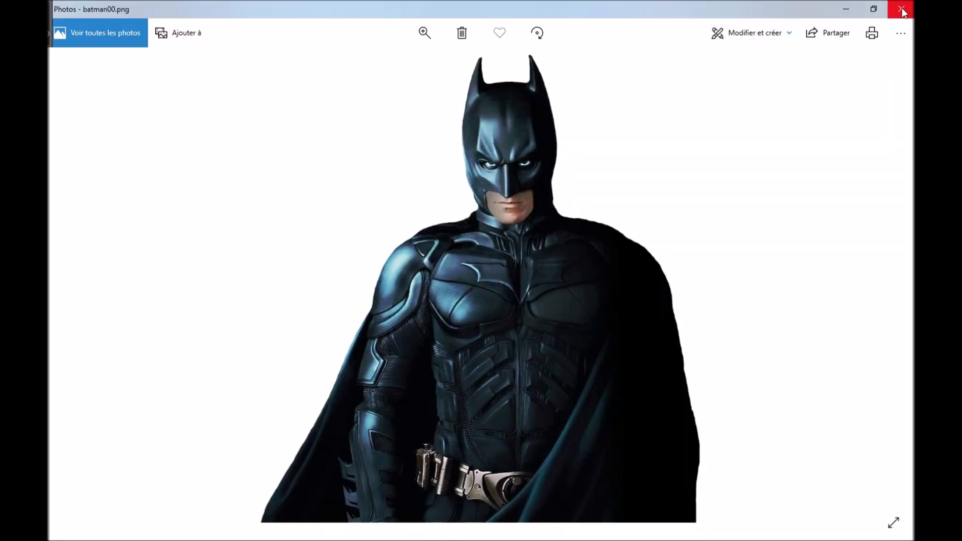
pyautogui.click(900, 10)
pyautogui.click(239, 199)
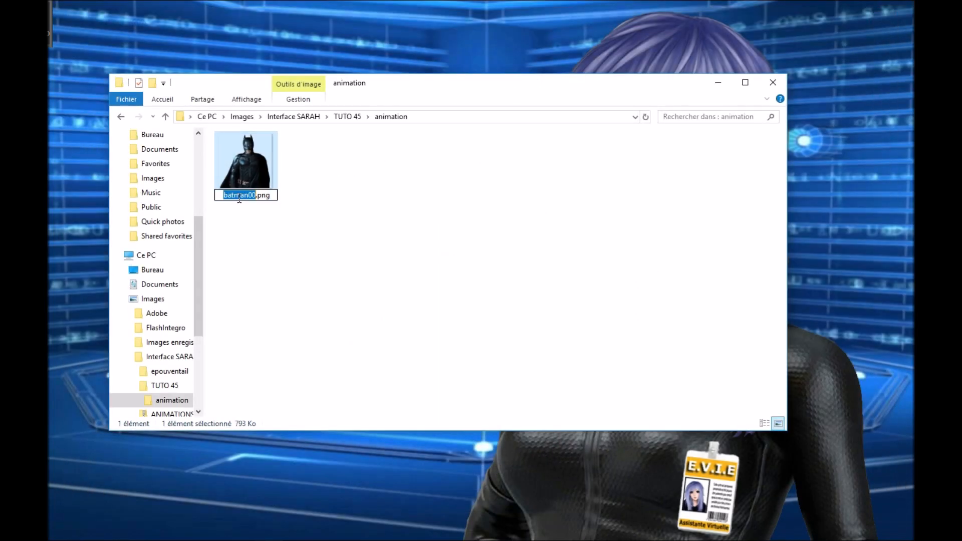
pyautogui.write('00')
pyautogui.click(275, 236)
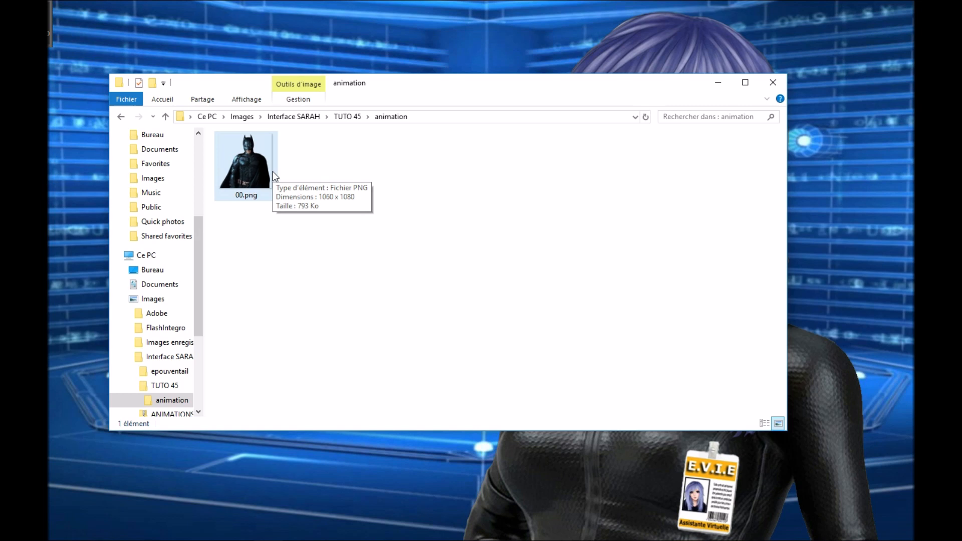
# Open frame 0000100000.png from the TUTO 45 folder and page through the exported image sequence to compare the mouth positions
pyautogui.click(167, 385)
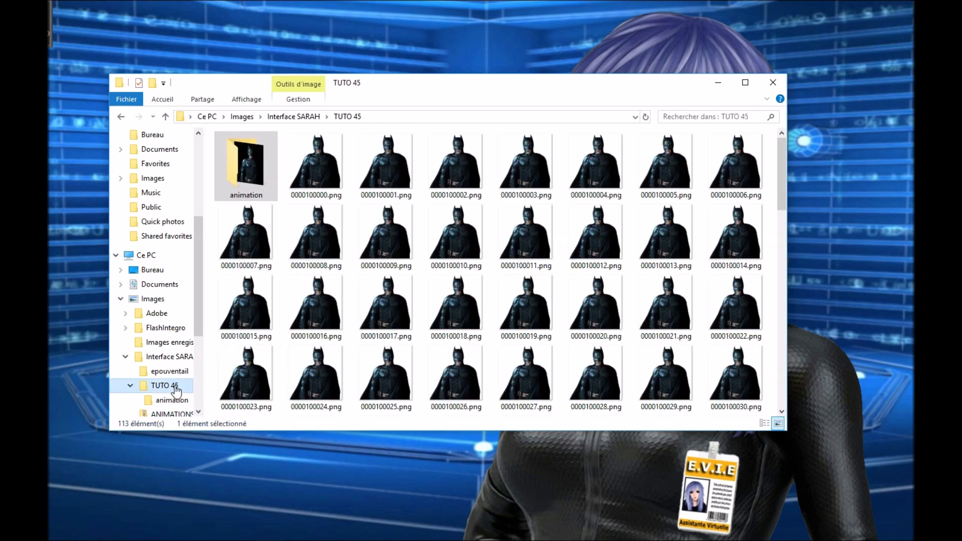
pyautogui.doubleClick(326, 167)
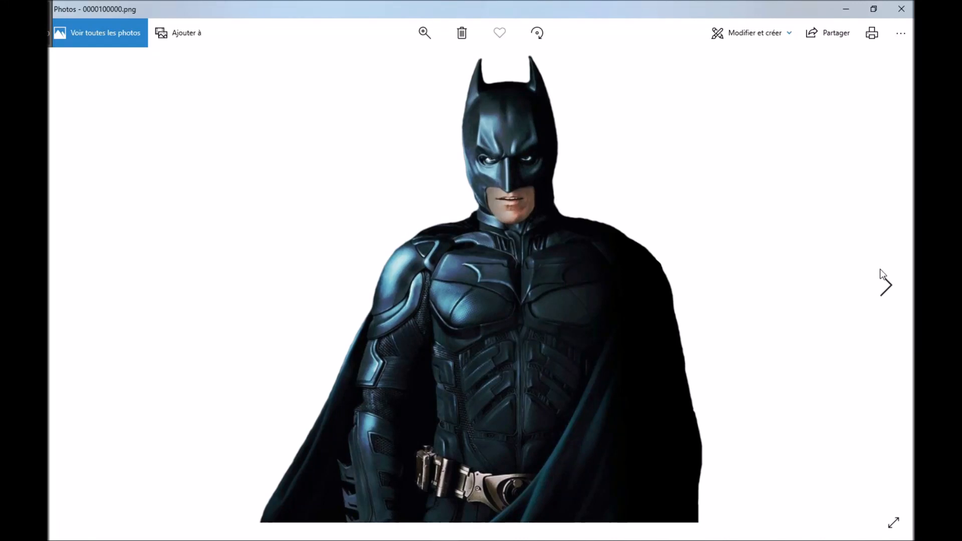
pyautogui.click(883, 290)
pyautogui.click(882, 288)
pyautogui.click(882, 289)
pyautogui.click(882, 289)
pyautogui.click(882, 289)
pyautogui.click(882, 289)
pyautogui.click(882, 288)
pyautogui.click(882, 289)
pyautogui.click(882, 289)
pyautogui.click(882, 288)
pyautogui.click(882, 289)
pyautogui.click(882, 288)
pyautogui.click(882, 288)
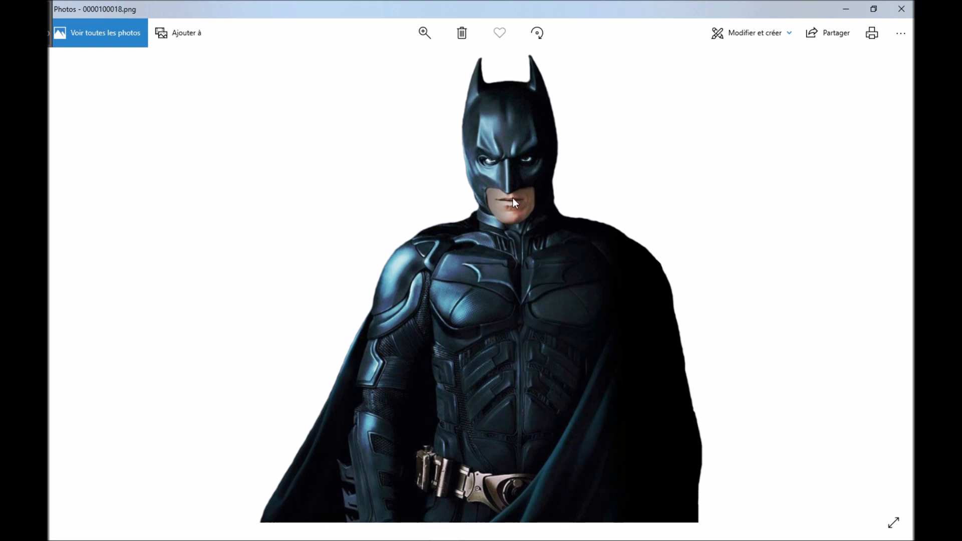
pyautogui.click(886, 286)
pyautogui.click(888, 287)
pyautogui.click(888, 286)
pyautogui.click(888, 286)
pyautogui.click(888, 287)
pyautogui.click(888, 287)
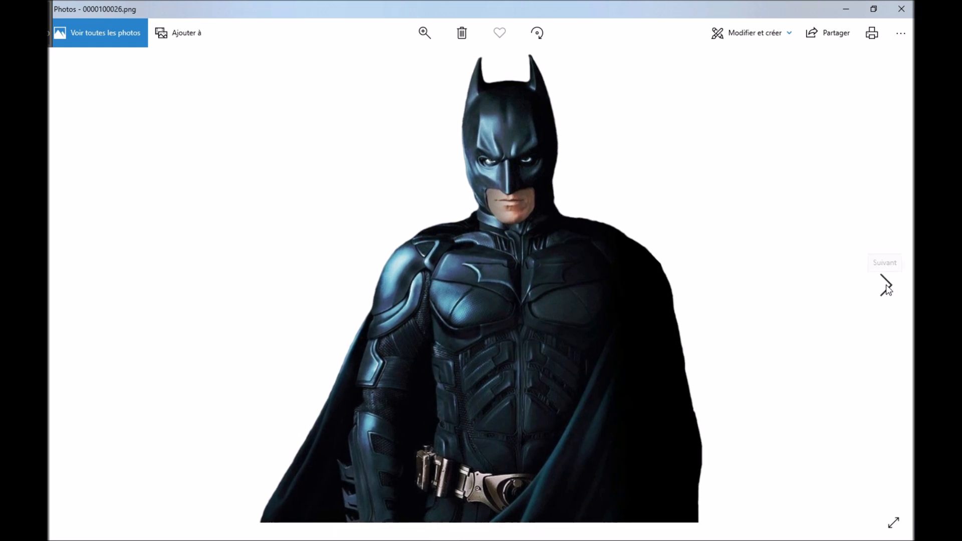
pyautogui.click(887, 285)
pyautogui.click(886, 285)
pyautogui.click(886, 285)
pyautogui.click(81, 286)
pyautogui.click(80, 285)
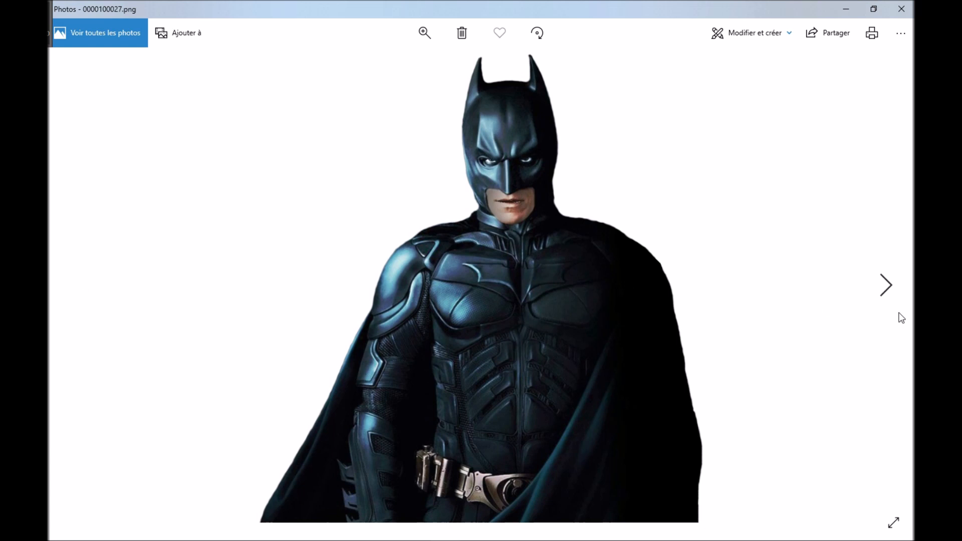
pyautogui.click(886, 285)
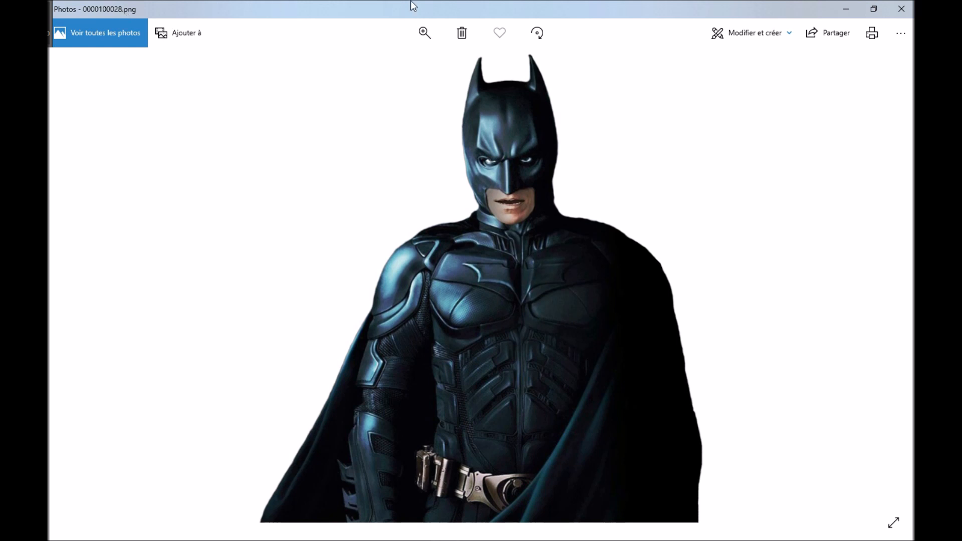
pyautogui.click(886, 285)
pyautogui.click(886, 285)
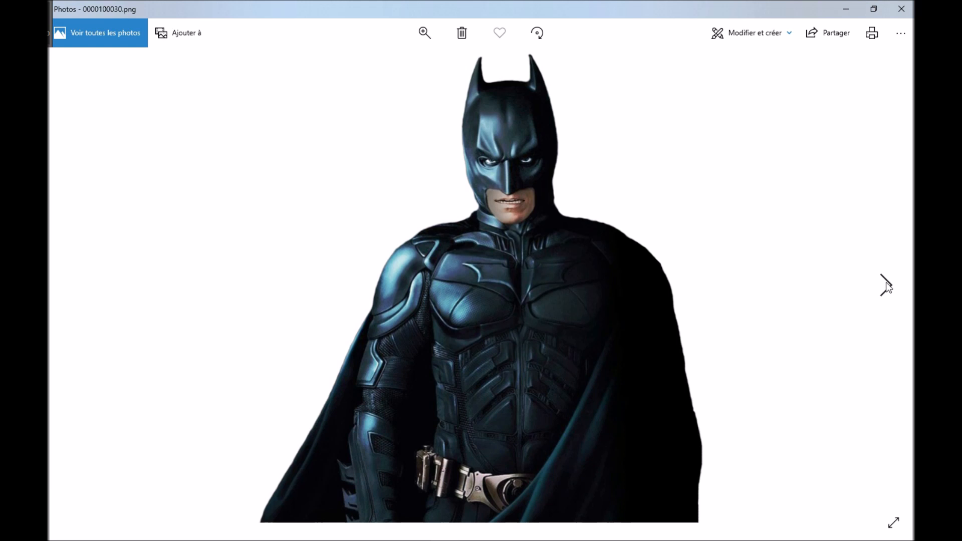
pyautogui.click(885, 283)
pyautogui.click(886, 283)
pyautogui.click(886, 283)
pyautogui.click(885, 283)
pyautogui.click(886, 283)
pyautogui.click(886, 283)
pyautogui.click(885, 283)
pyautogui.click(885, 283)
pyautogui.click(886, 283)
pyautogui.click(886, 283)
pyautogui.click(886, 283)
pyautogui.click(885, 283)
pyautogui.click(885, 283)
pyautogui.click(886, 283)
pyautogui.click(886, 283)
pyautogui.click(885, 283)
pyautogui.click(885, 283)
pyautogui.click(885, 283)
pyautogui.click(885, 283)
pyautogui.click(886, 283)
pyautogui.click(886, 283)
pyautogui.click(886, 283)
pyautogui.click(886, 283)
pyautogui.click(886, 283)
pyautogui.click(885, 283)
pyautogui.click(885, 283)
pyautogui.click(886, 283)
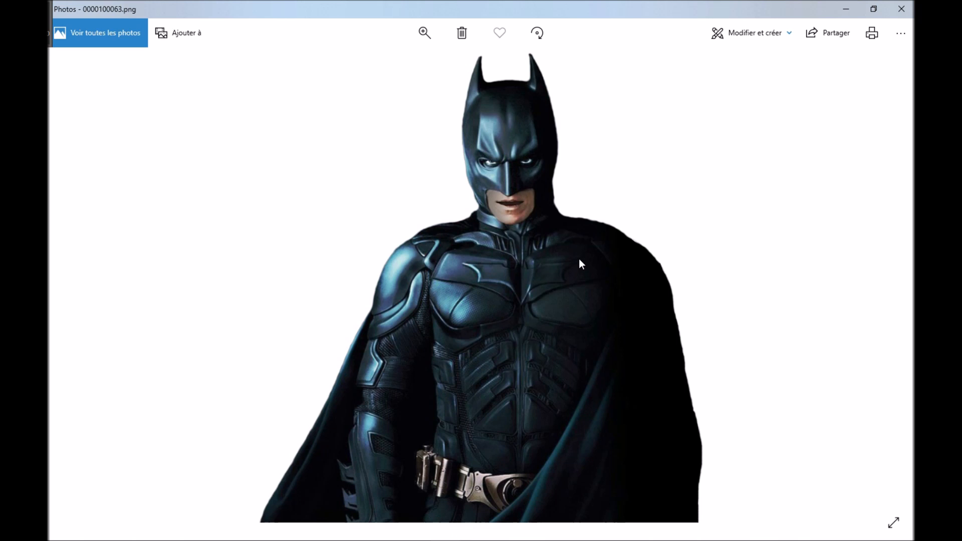
pyautogui.click(890, 283)
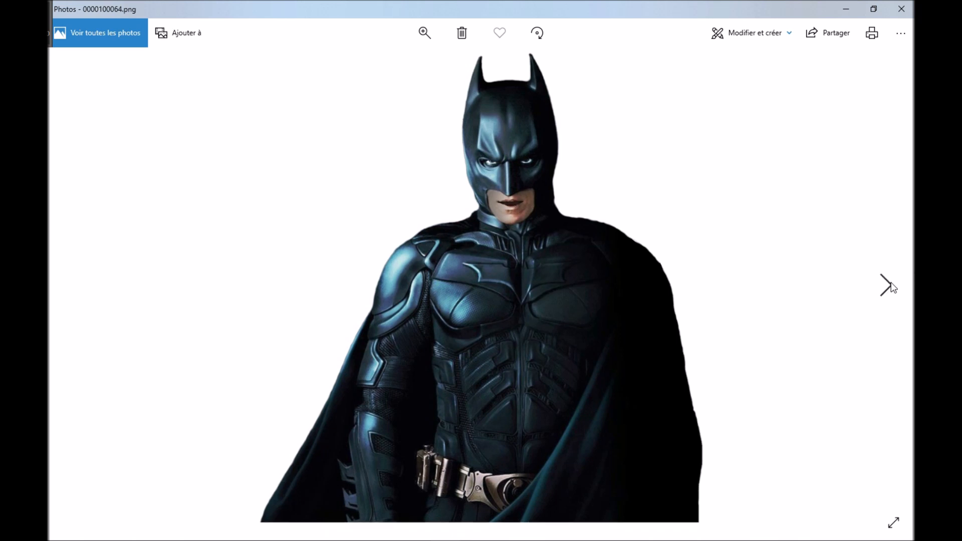
pyautogui.click(890, 284)
pyautogui.click(891, 283)
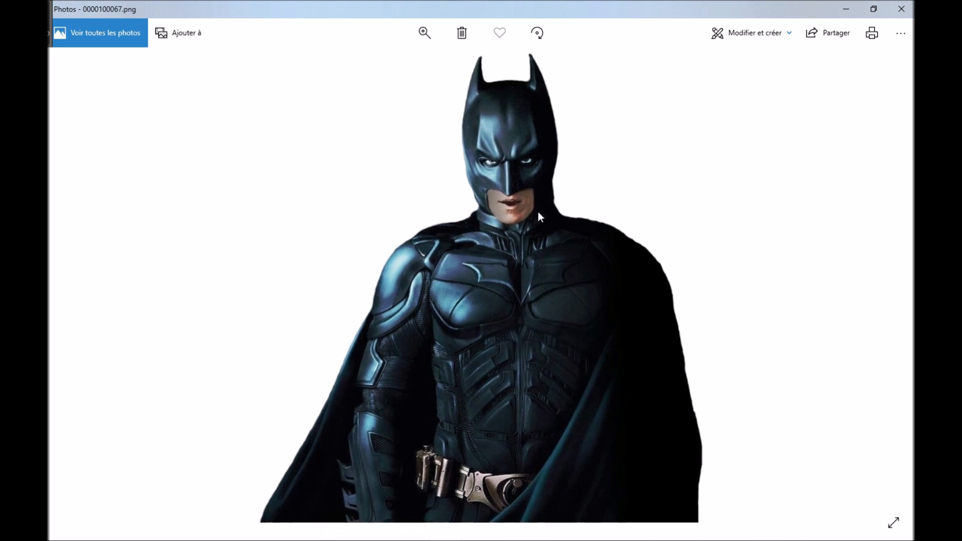
pyautogui.click(890, 285)
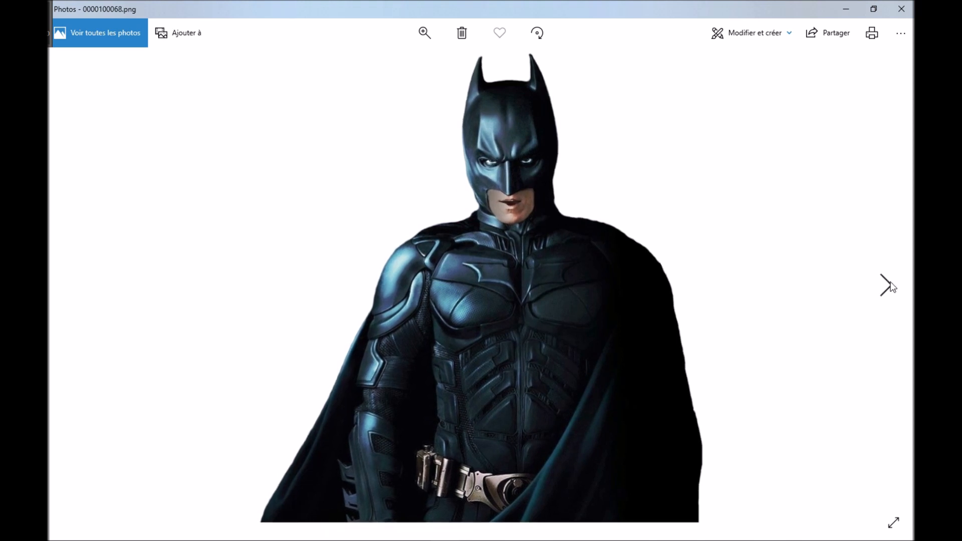
pyautogui.click(890, 285)
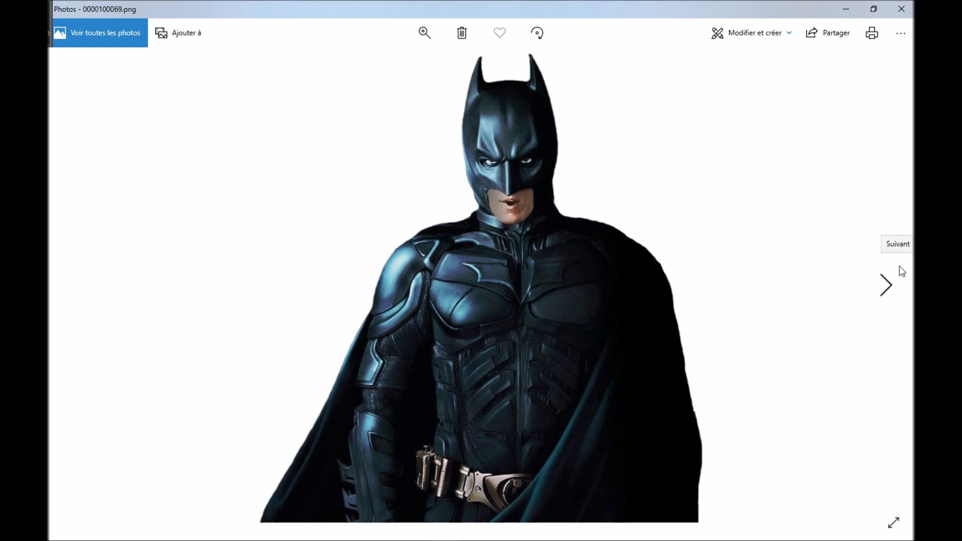
pyautogui.click(893, 288)
pyautogui.click(893, 288)
pyautogui.click(893, 288)
pyautogui.click(894, 288)
pyautogui.click(894, 287)
pyautogui.click(893, 287)
pyautogui.click(894, 288)
pyautogui.click(893, 287)
pyautogui.click(893, 288)
pyautogui.click(894, 288)
pyautogui.click(894, 288)
pyautogui.click(894, 288)
pyautogui.click(894, 288)
pyautogui.click(893, 287)
pyautogui.click(894, 287)
pyautogui.click(894, 287)
pyautogui.click(887, 286)
pyautogui.click(887, 285)
pyautogui.click(887, 285)
pyautogui.click(887, 286)
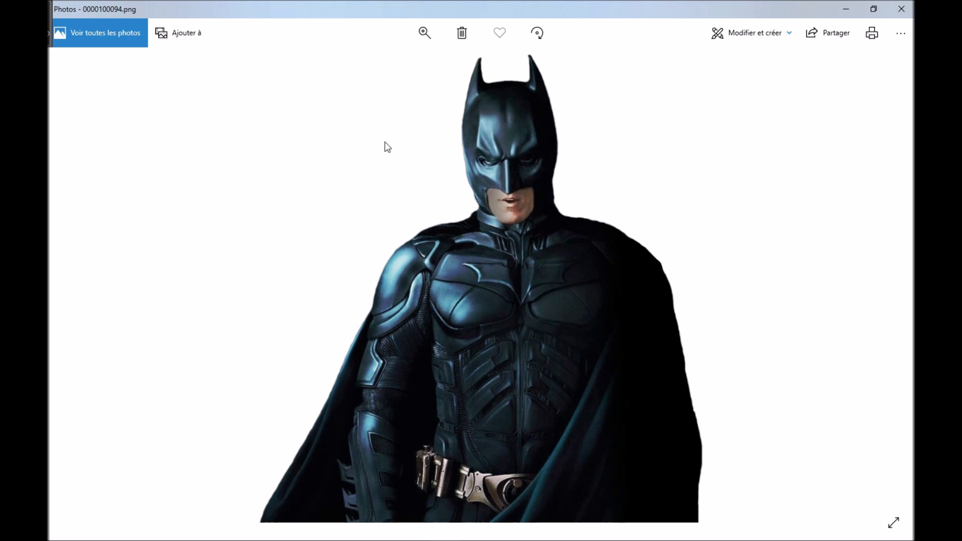
pyautogui.click(887, 295)
pyautogui.click(887, 295)
pyautogui.click(887, 295)
pyautogui.click(887, 295)
pyautogui.click(887, 295)
pyautogui.click(887, 295)
pyautogui.click(887, 295)
pyautogui.click(887, 294)
pyautogui.click(887, 294)
pyautogui.click(887, 294)
pyautogui.click(887, 294)
pyautogui.click(887, 295)
pyautogui.click(887, 295)
pyautogui.click(887, 295)
pyautogui.click(887, 294)
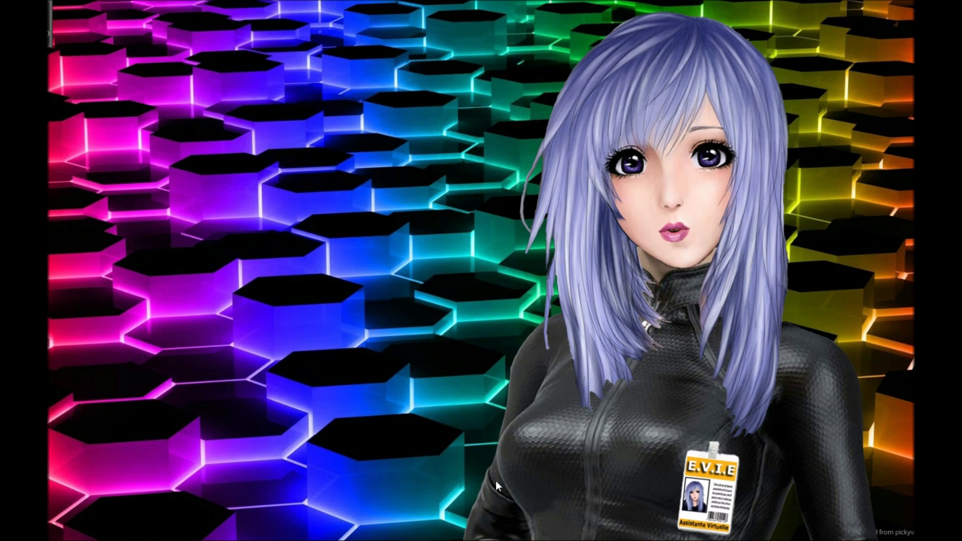
# Open the Skins folder of Rainmeter inside Documents
pyautogui.moveTo(516, 540)
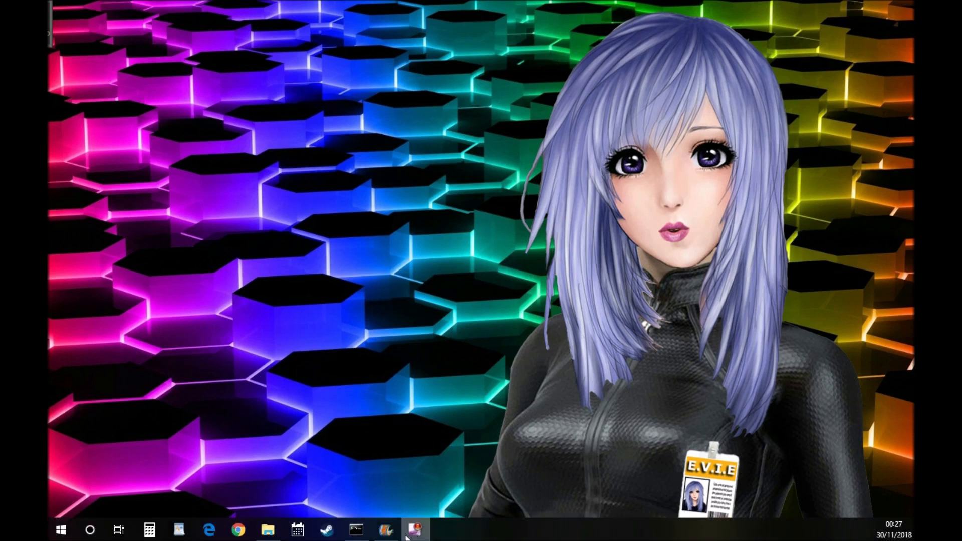
pyautogui.click(267, 529)
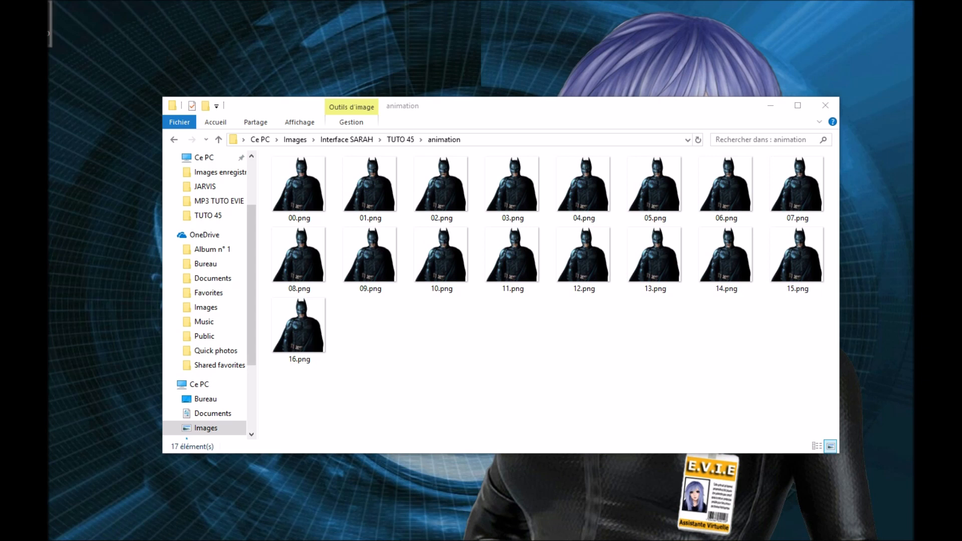
pyautogui.click(250, 187)
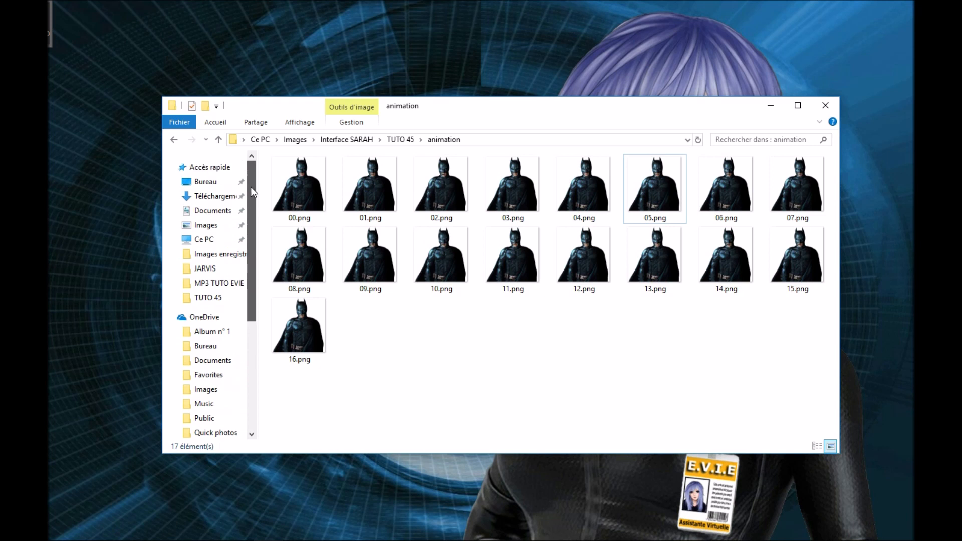
pyautogui.click(214, 213)
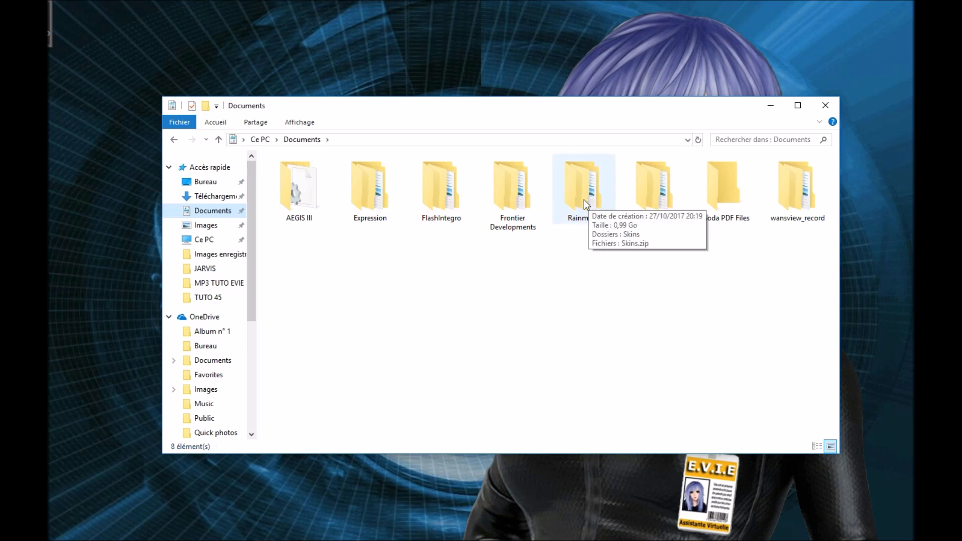
pyautogui.click(584, 199)
pyautogui.doubleClick(584, 199)
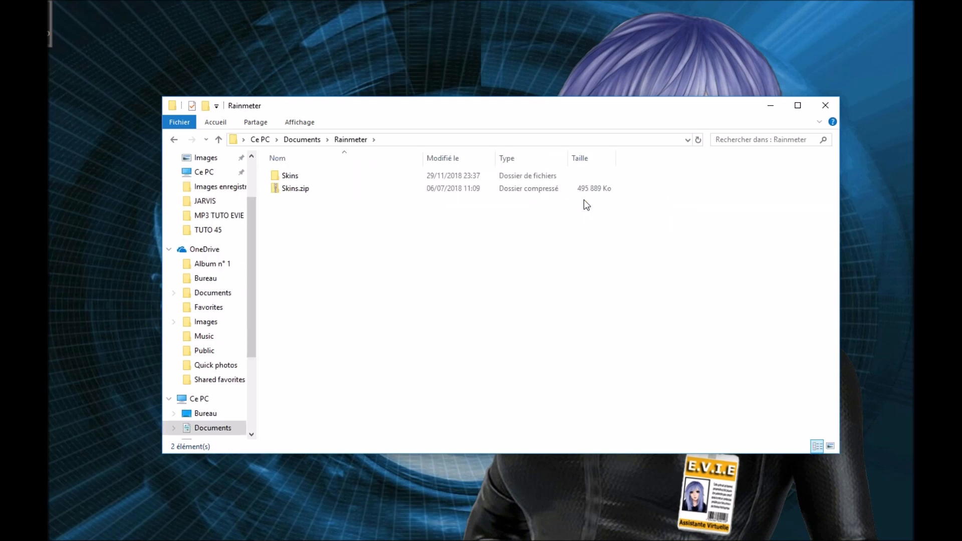
pyautogui.doubleClick(293, 179)
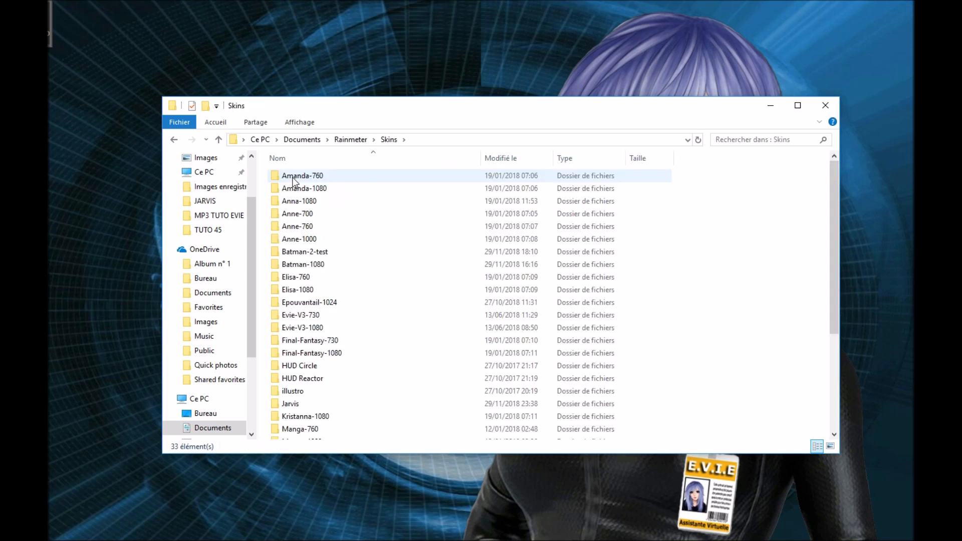
# Open the Batman-1080 skin folder, look over the numbered frames in its images subfolder, and return to the skin folder
pyautogui.scroll(-4, 318, 215)
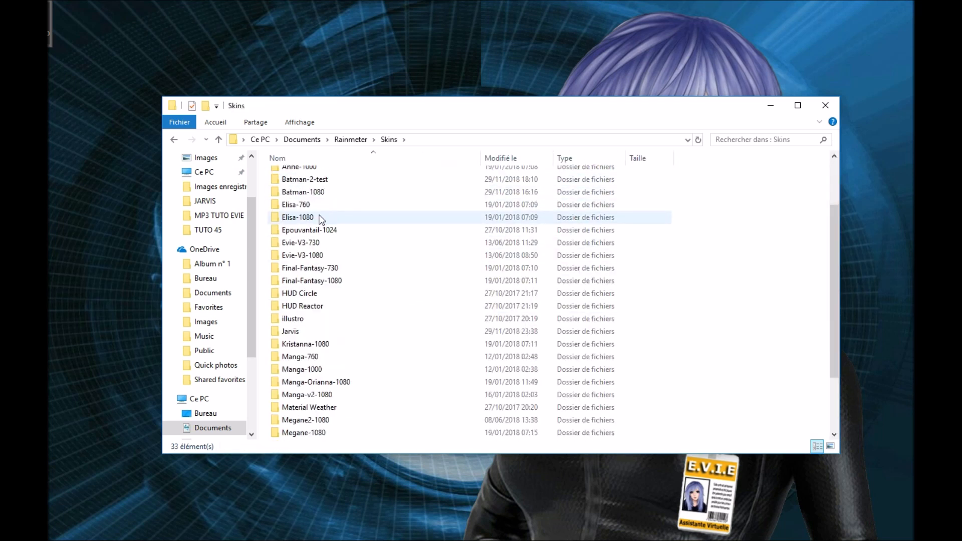
pyautogui.scroll(4, 320, 218)
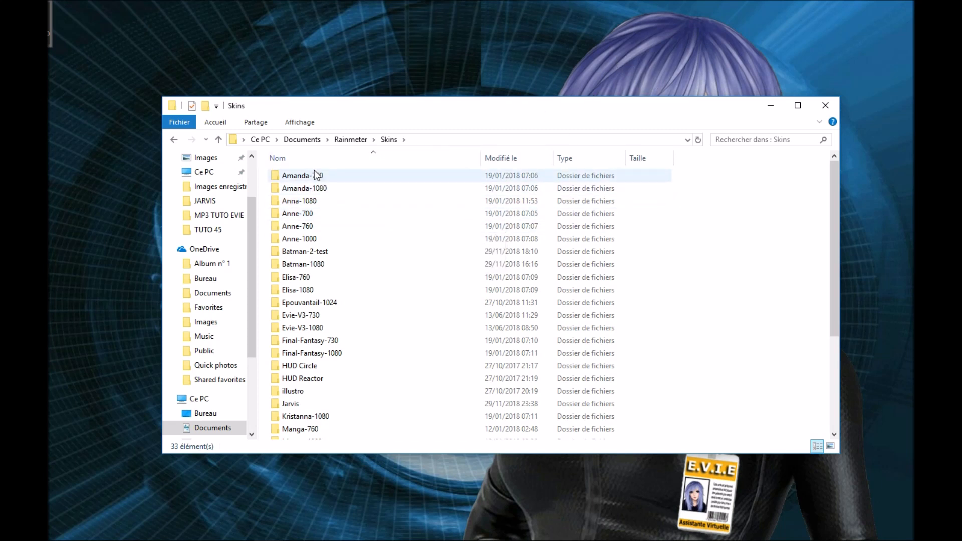
pyautogui.click(304, 266)
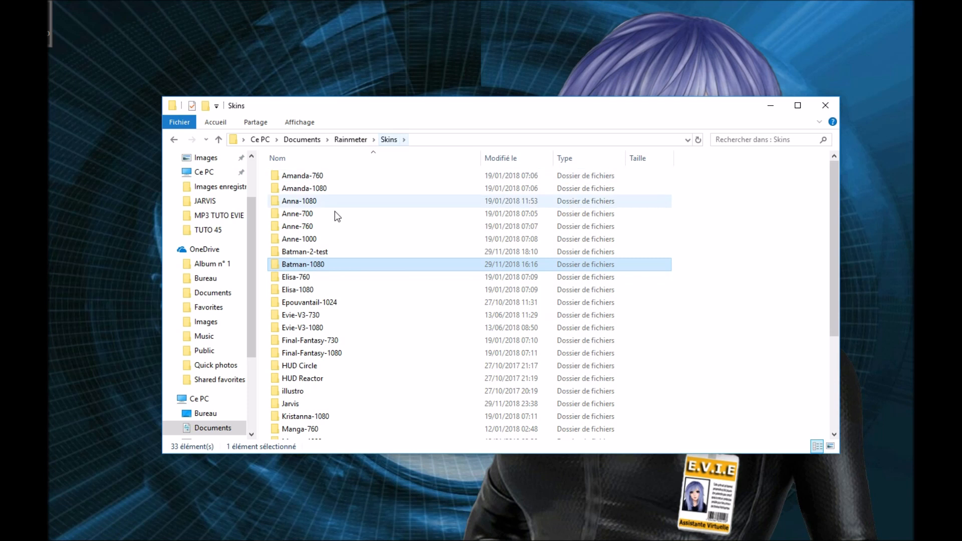
pyautogui.moveTo(299, 269)
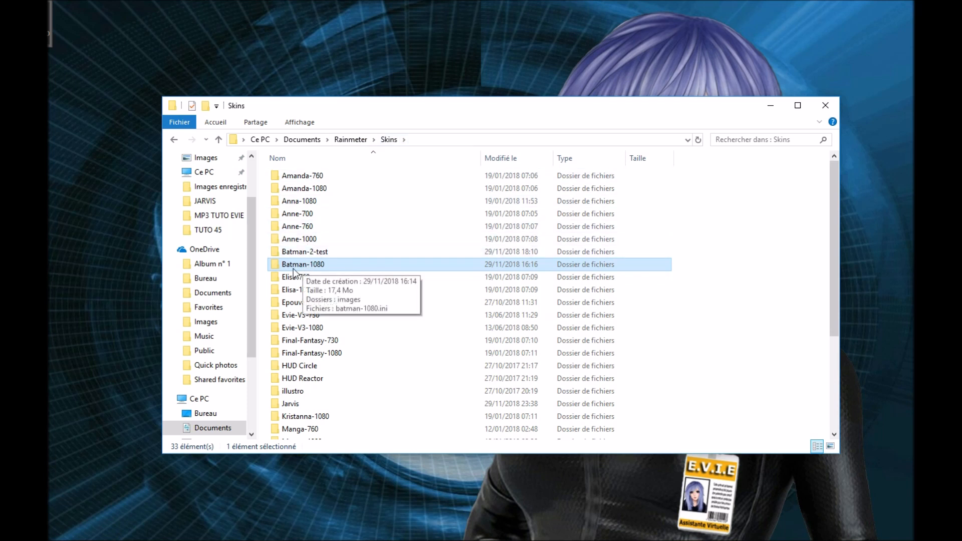
pyautogui.doubleClick(299, 265)
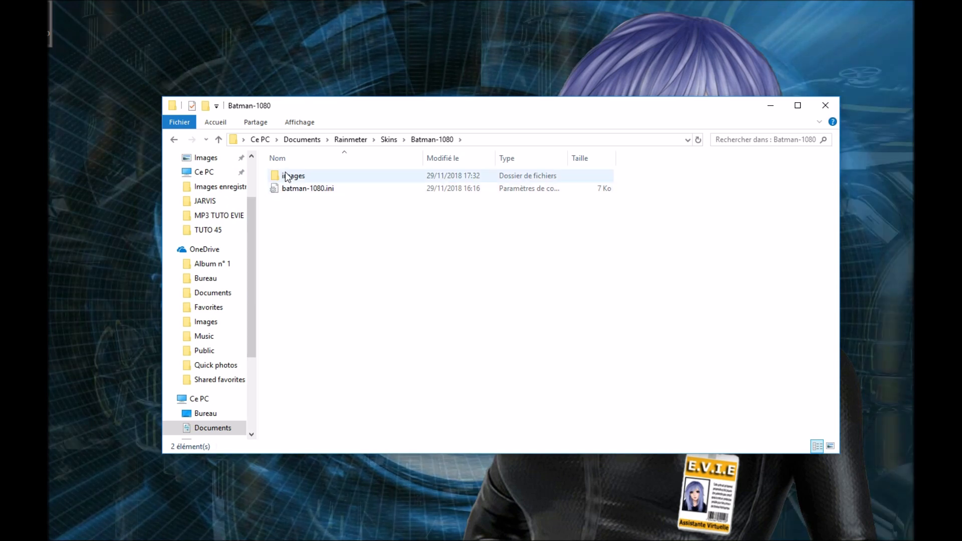
pyautogui.moveTo(293, 177)
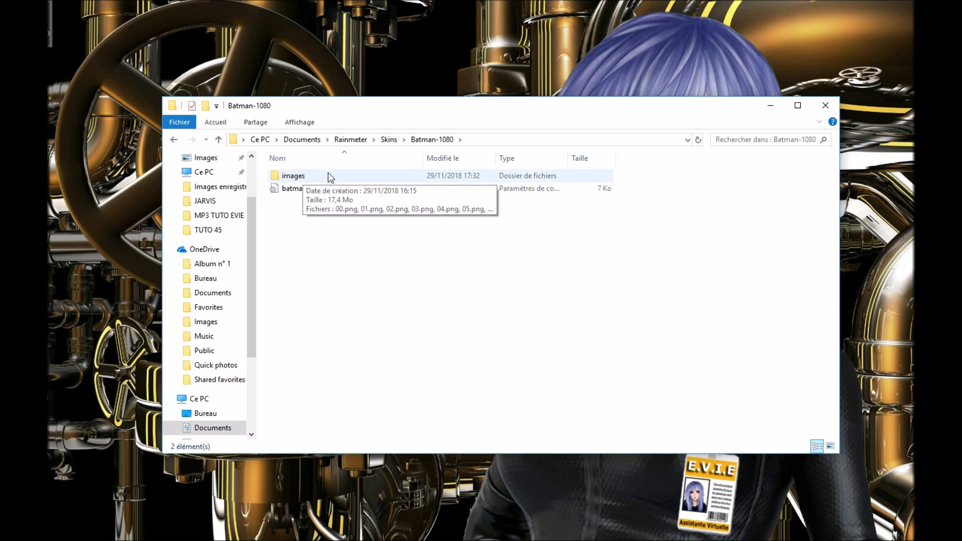
pyautogui.click(288, 176)
pyautogui.doubleClick(288, 176)
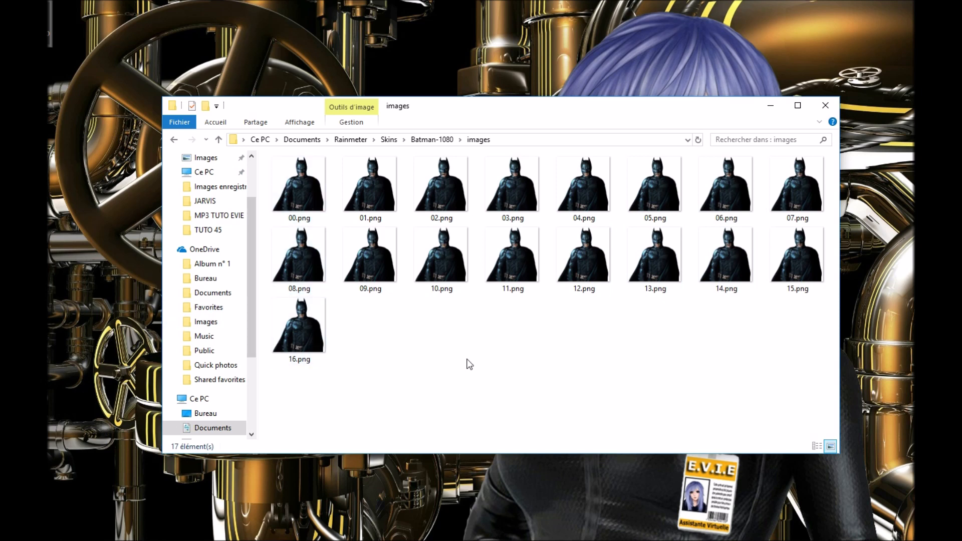
pyautogui.click(218, 139)
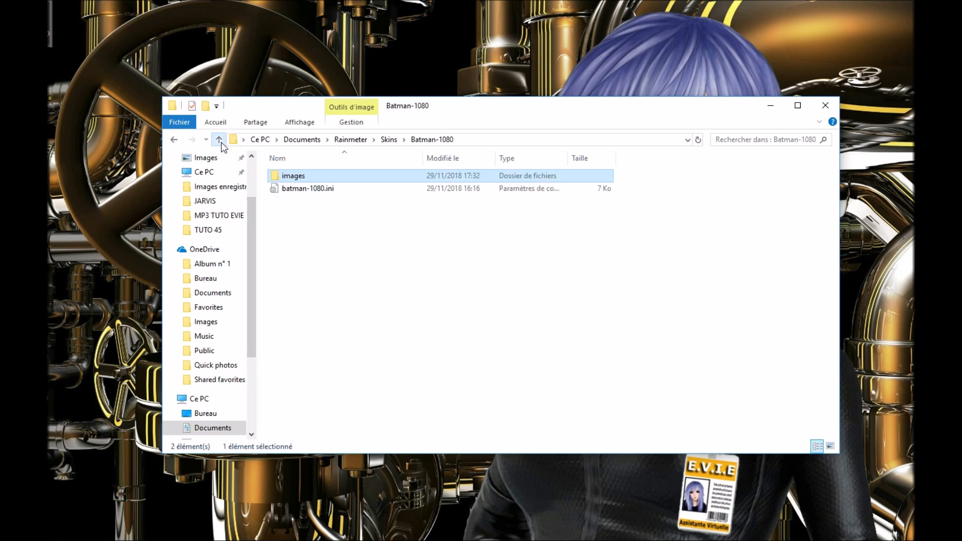
# Open batman-1080.ini and compare the skin name in its Metadata section with the name of the file
pyautogui.click(315, 191)
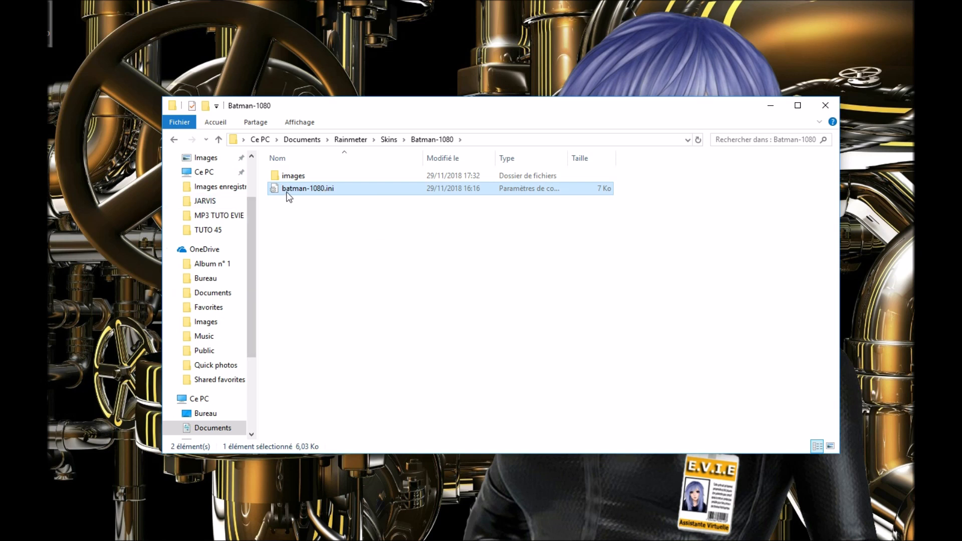
pyautogui.doubleClick(324, 189)
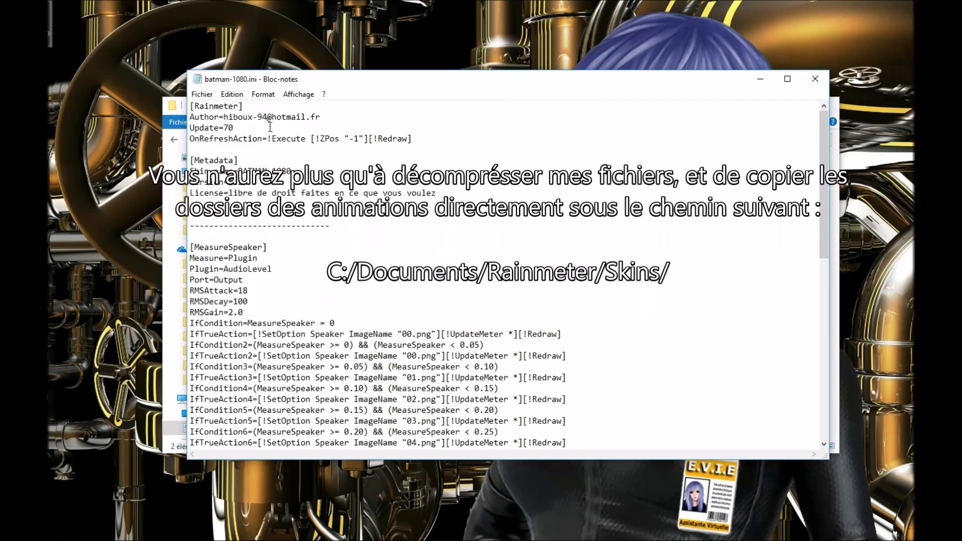
pyautogui.doubleClick(258, 171)
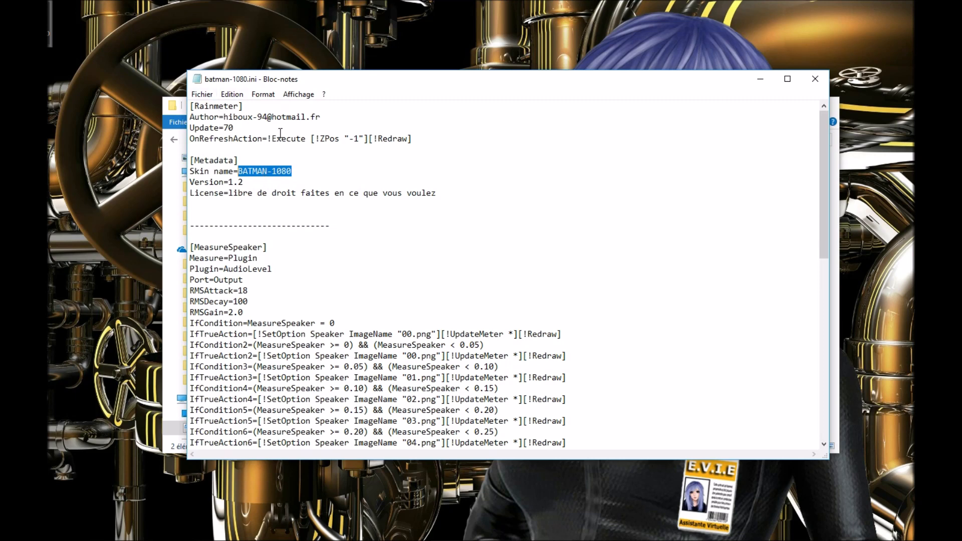
pyautogui.moveTo(334, 87); pyautogui.dragTo(373, 306)
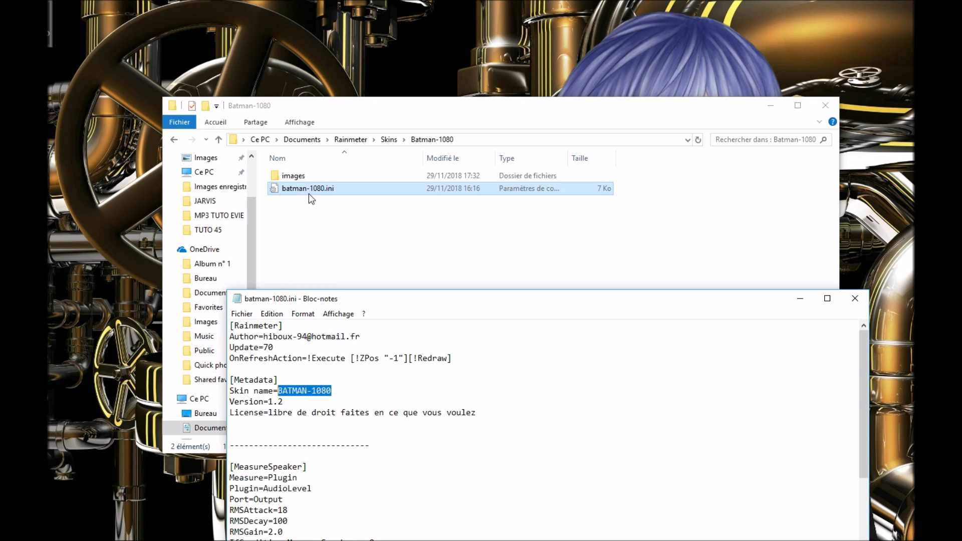
pyautogui.moveTo(421, 307); pyautogui.dragTo(398, 128)
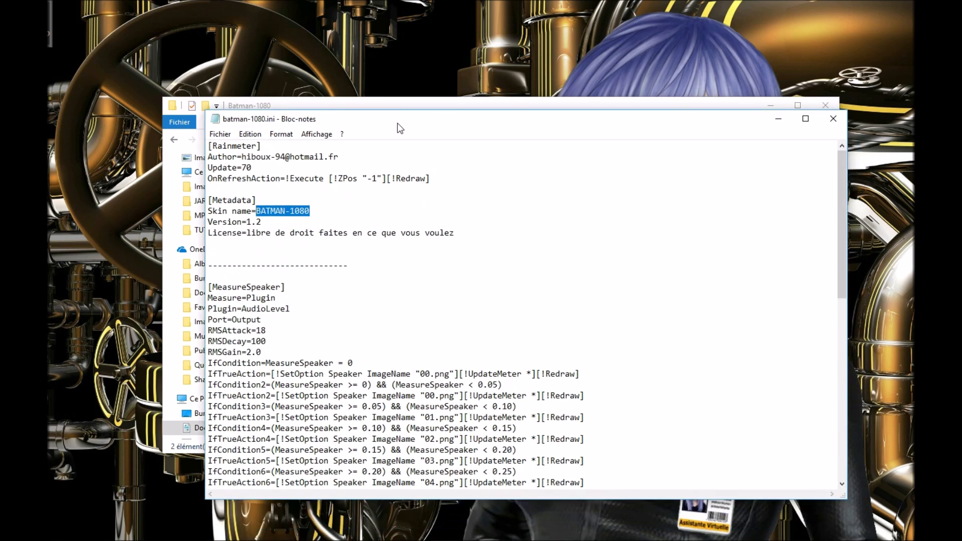
# Examine the MeasureSpeaker section of batman-1080.ini, following the image names from 00.png to 16.png
pyautogui.click(290, 247)
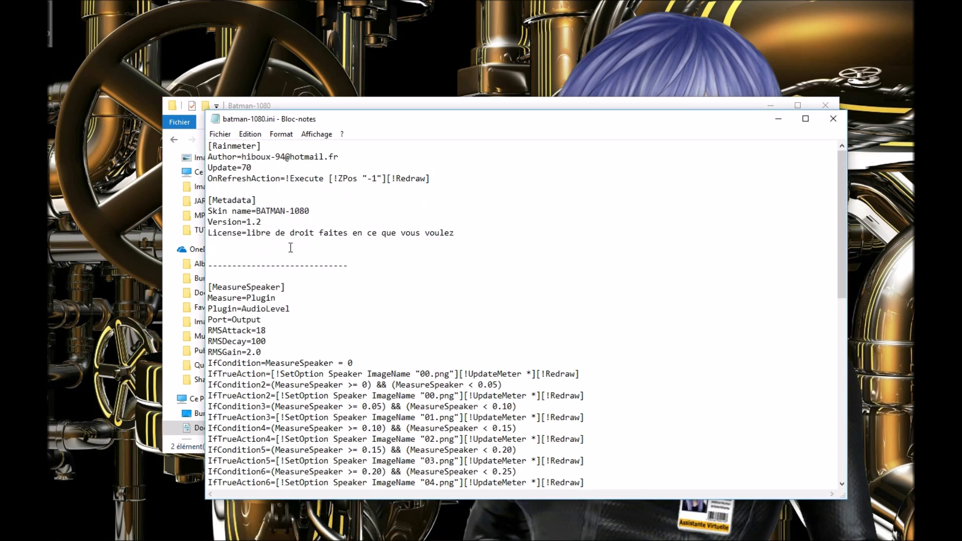
pyautogui.scroll(-7, 290, 248)
pyautogui.scroll(2, 290, 247)
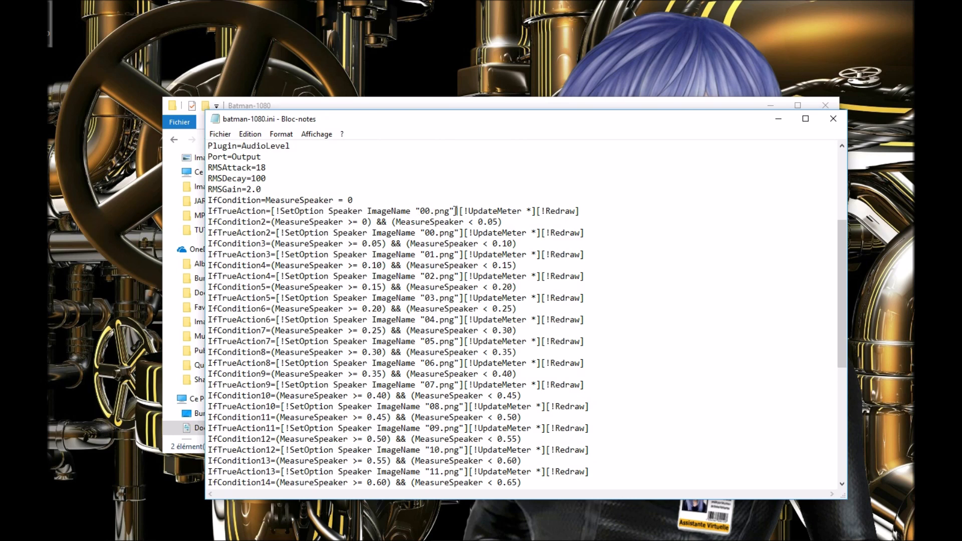
pyautogui.moveTo(543, 107); pyautogui.dragTo(509, 130)
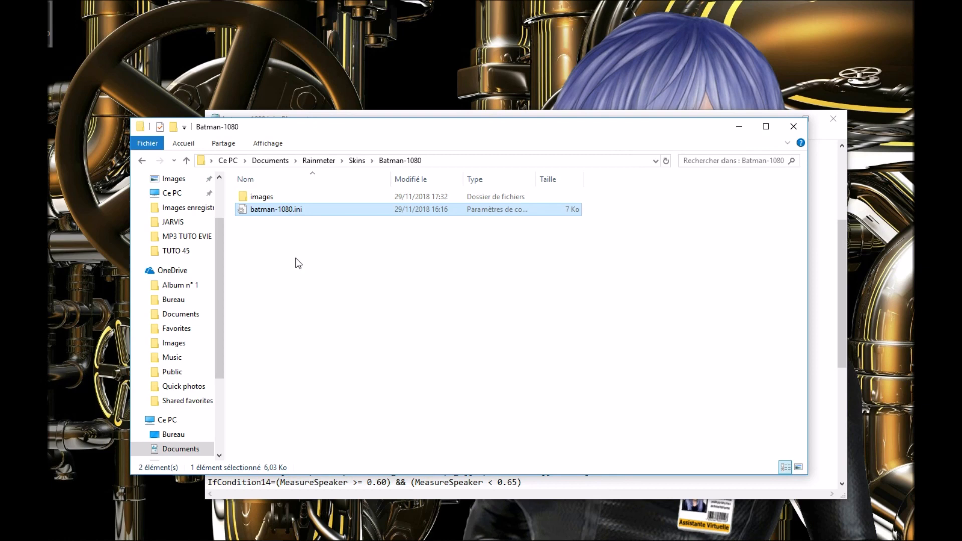
pyautogui.click(335, 489)
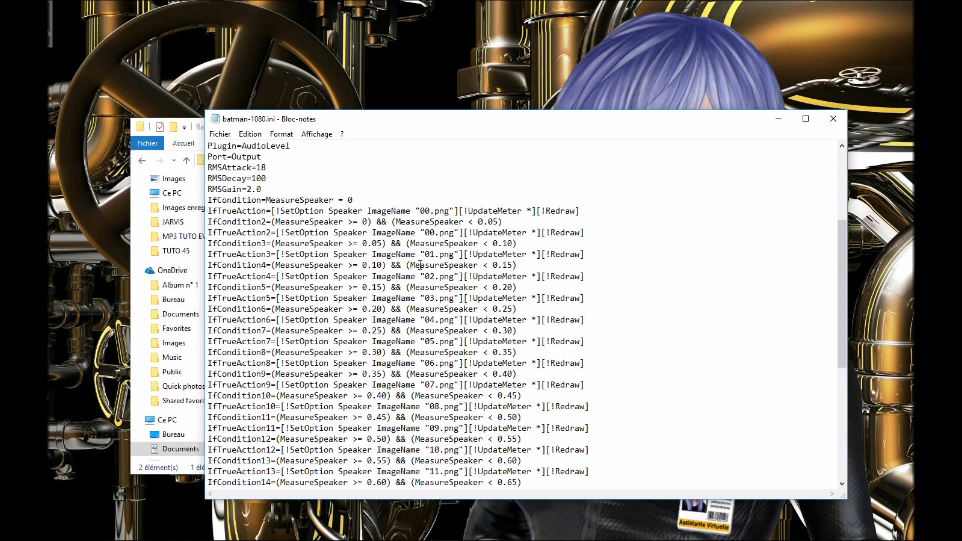
pyautogui.moveTo(424, 255); pyautogui.dragTo(455, 255)
pyautogui.moveTo(424, 276); pyautogui.dragTo(454, 276)
pyautogui.scroll(-3, 369, 311)
pyautogui.scroll(-2, 369, 310)
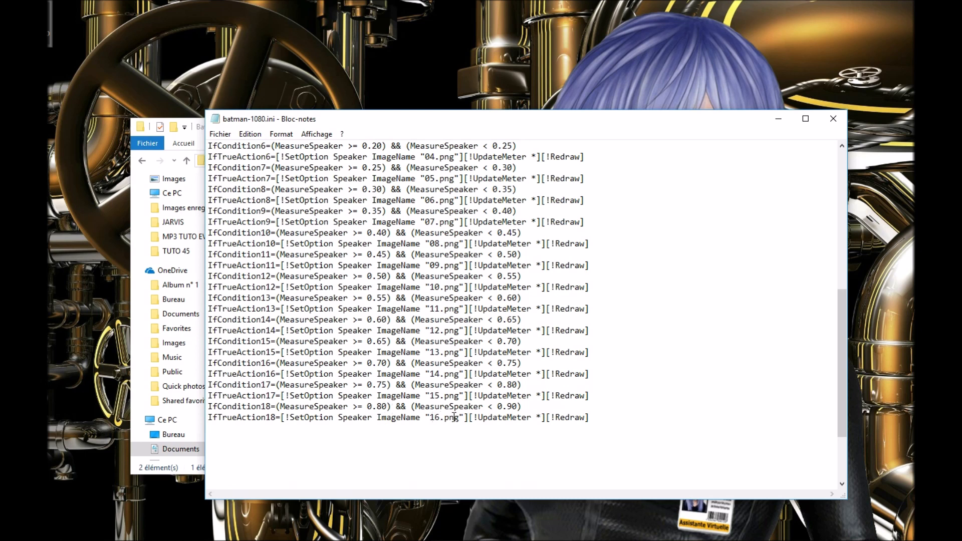
# Review the audio level conditions that trigger each frame in the MeasureSpeaker section and close batman-1080.ini
pyautogui.scroll(7, 359, 374)
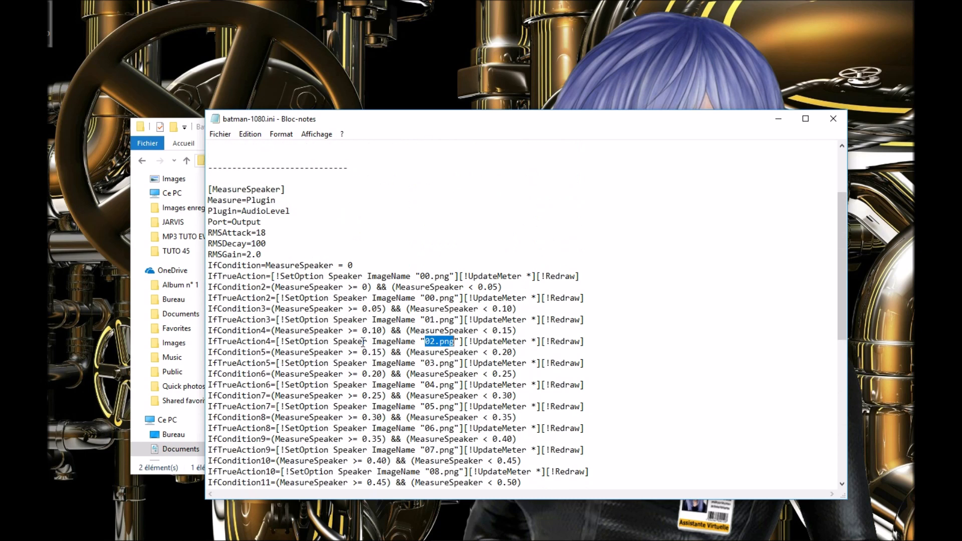
pyautogui.click(408, 275)
pyautogui.scroll(-2, 409, 276)
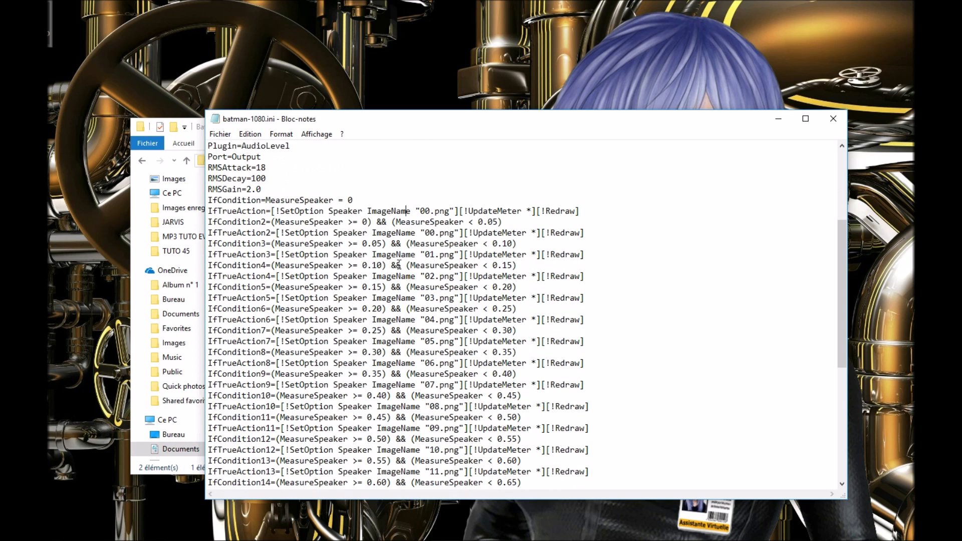
pyautogui.scroll(-1, 399, 265)
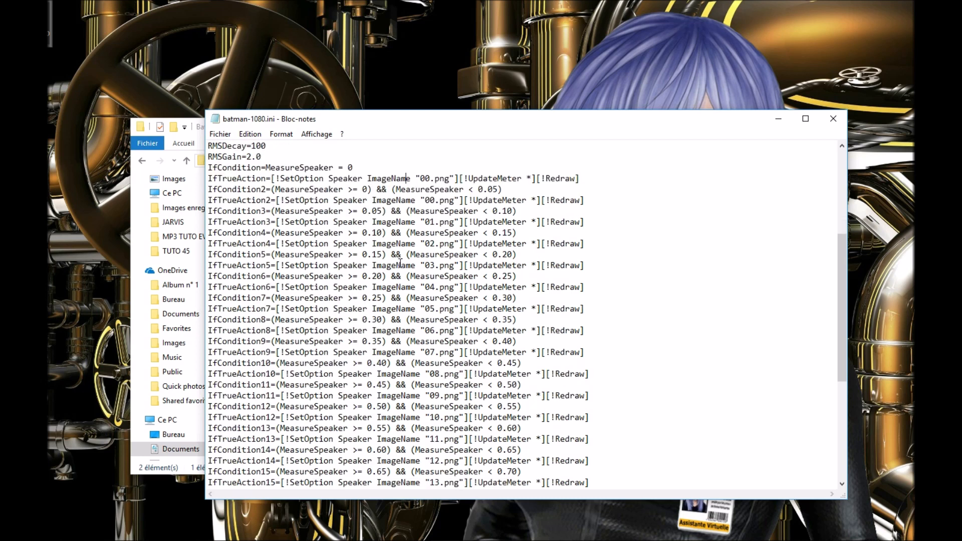
pyautogui.scroll(-3, 400, 262)
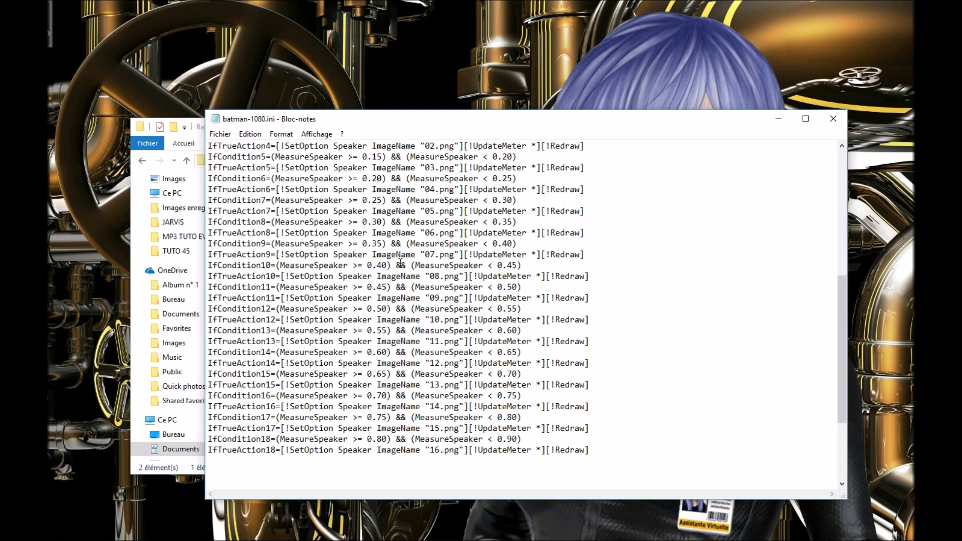
pyautogui.scroll(4, 401, 264)
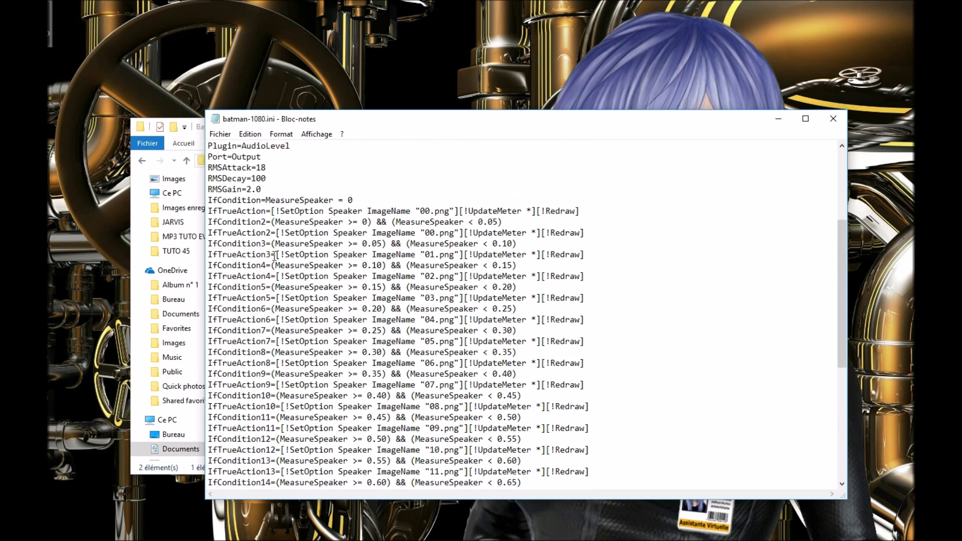
pyautogui.scroll(-2, 276, 255)
pyautogui.scroll(3, 276, 255)
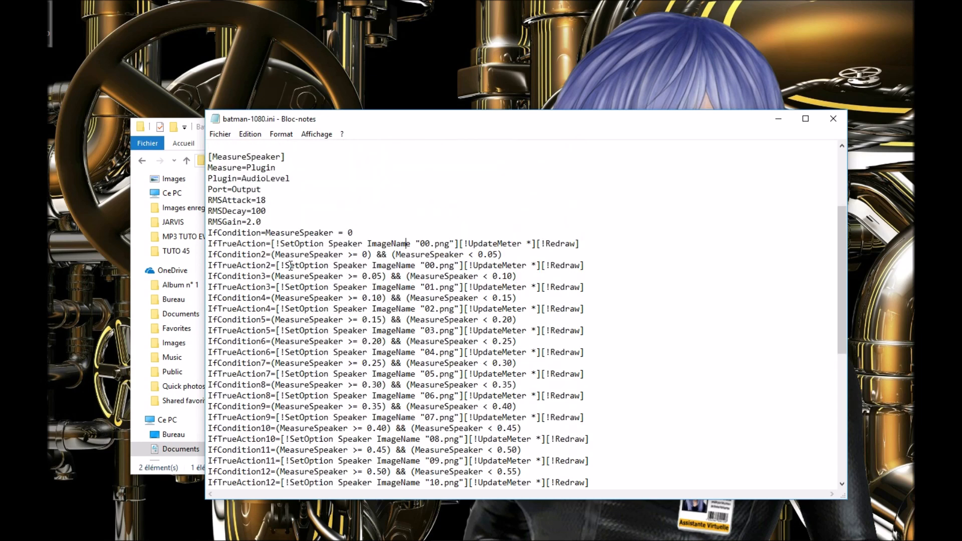
pyautogui.moveTo(429, 121); pyautogui.dragTo(383, 202)
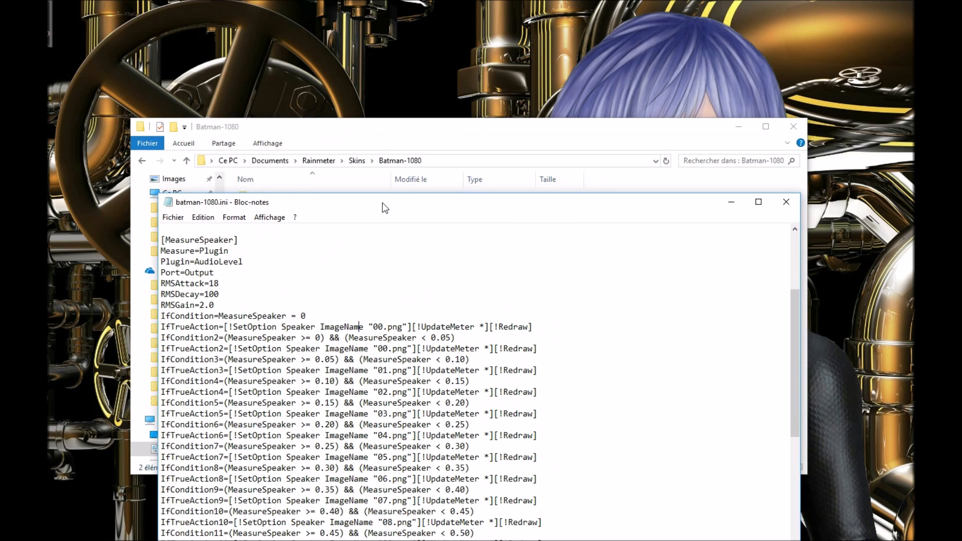
pyautogui.click(786, 201)
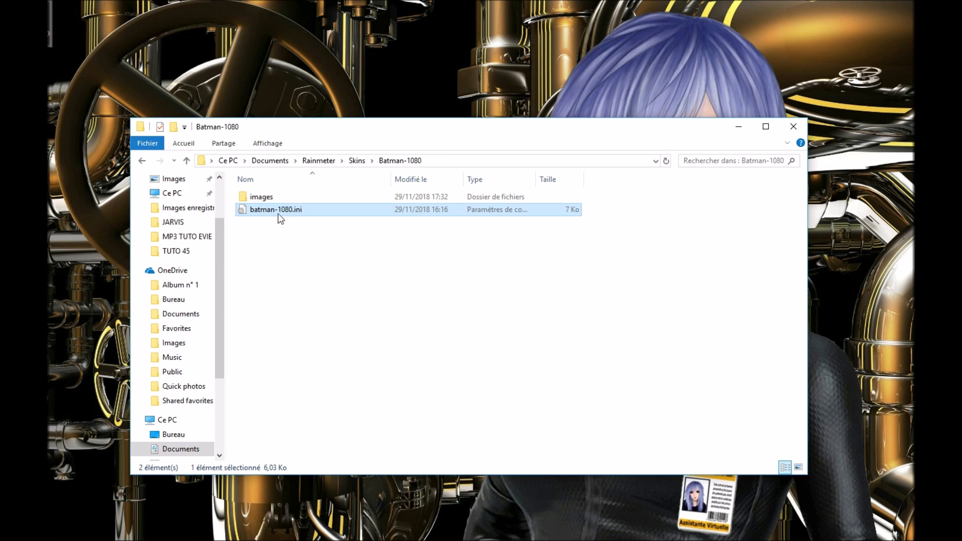
# Preview frame 03.png from the images folder of the Batman-1080 skin and close the preview
pyautogui.doubleClick(268, 198)
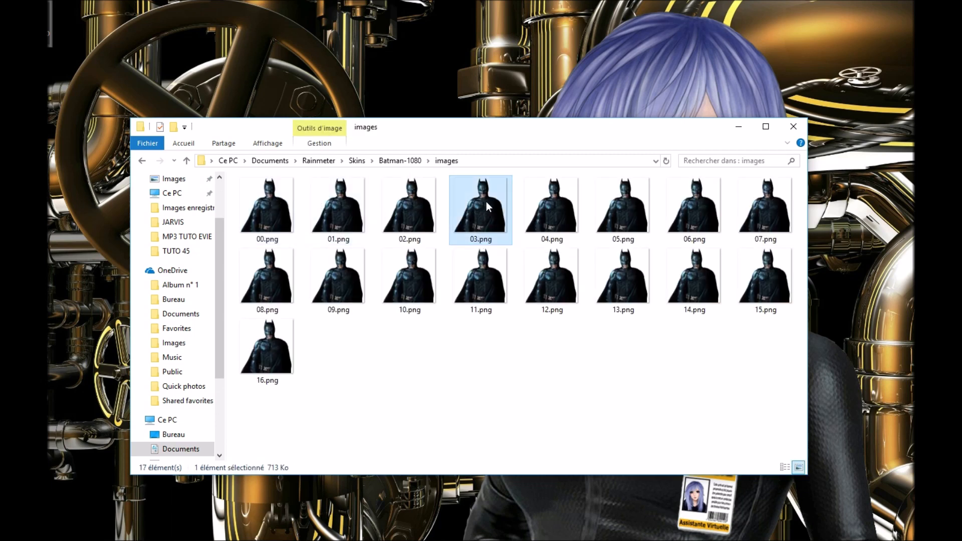
pyautogui.doubleClick(486, 202)
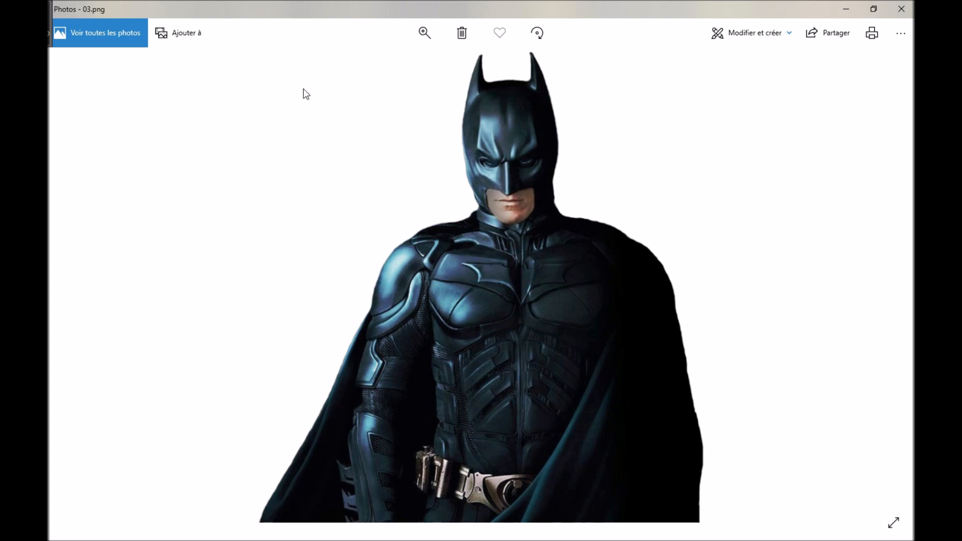
pyautogui.click(901, 9)
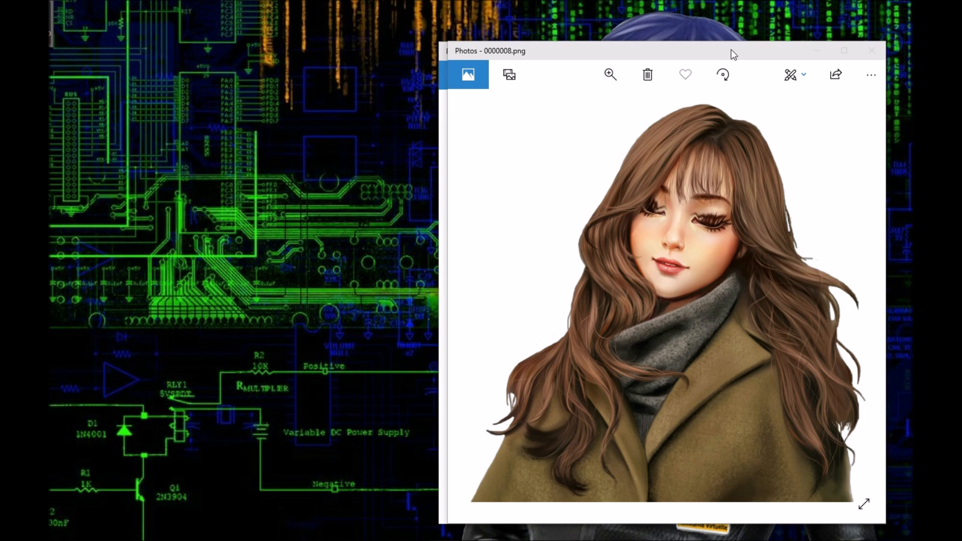
pyautogui.moveTo(731, 49); pyautogui.dragTo(281, 49)
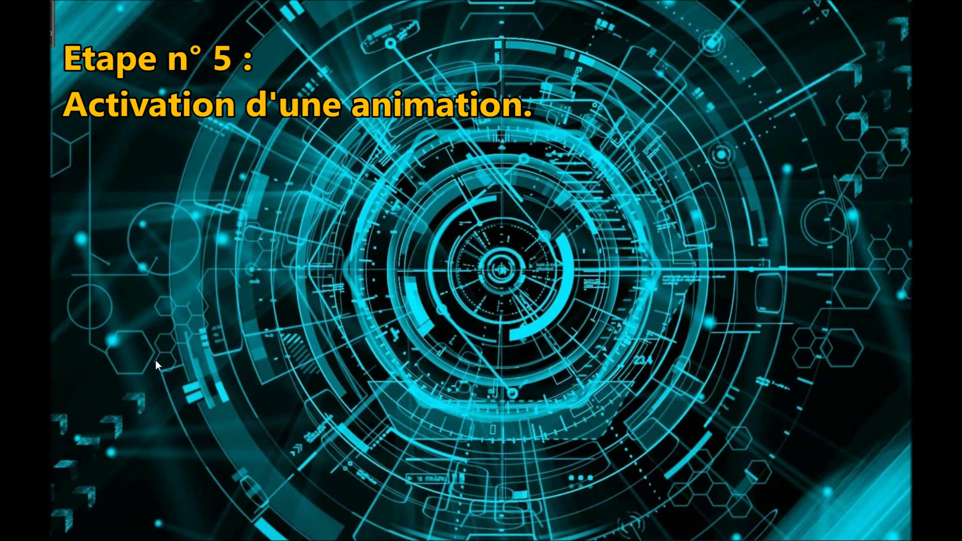
# Locate Rainmeter in the alphabetical list of installed programs and close the list without launching it
pyautogui.click(62, 530)
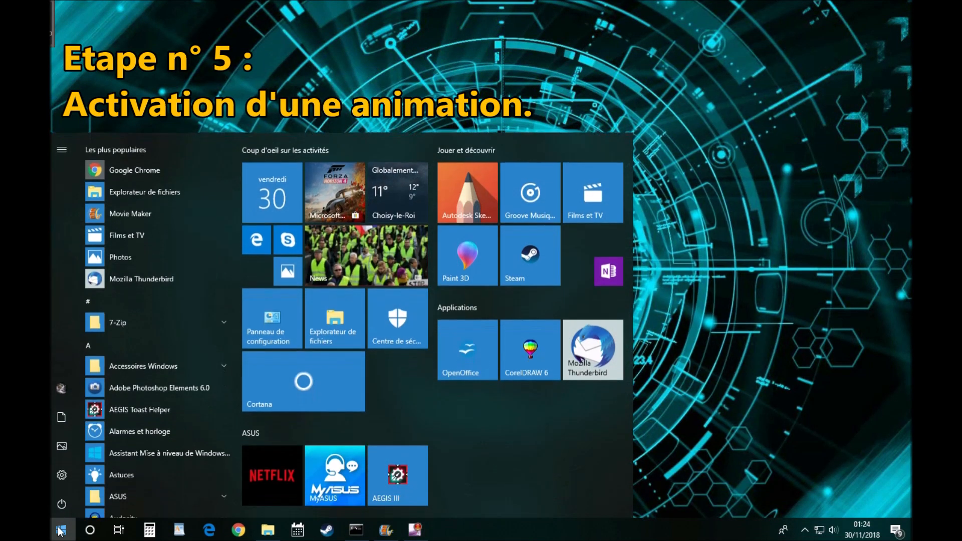
pyautogui.scroll(-15, 110, 371)
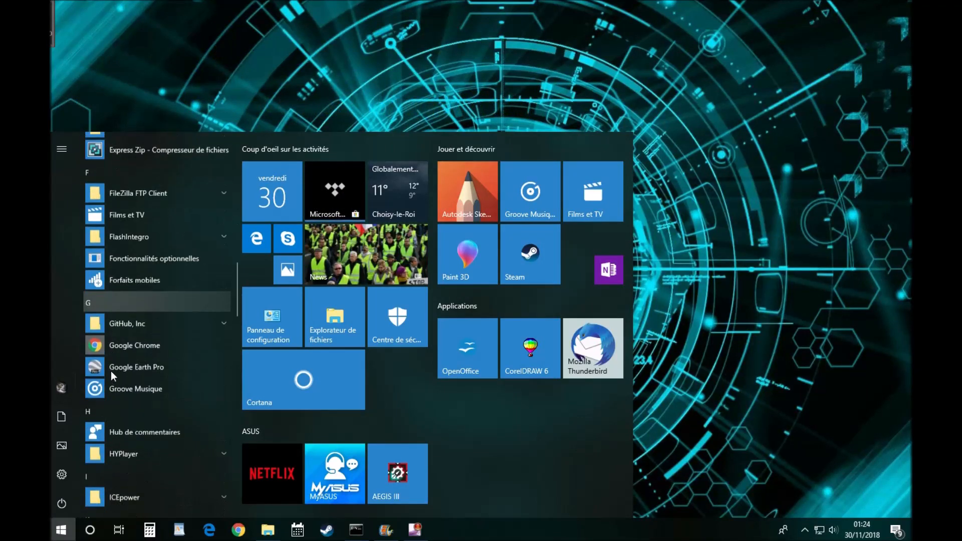
pyautogui.scroll(-10, 110, 371)
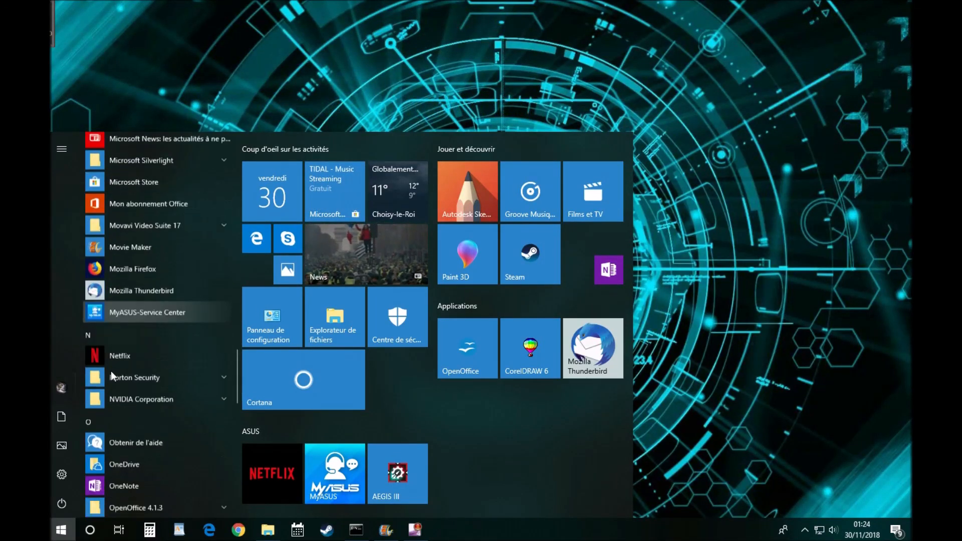
pyautogui.scroll(-5, 110, 371)
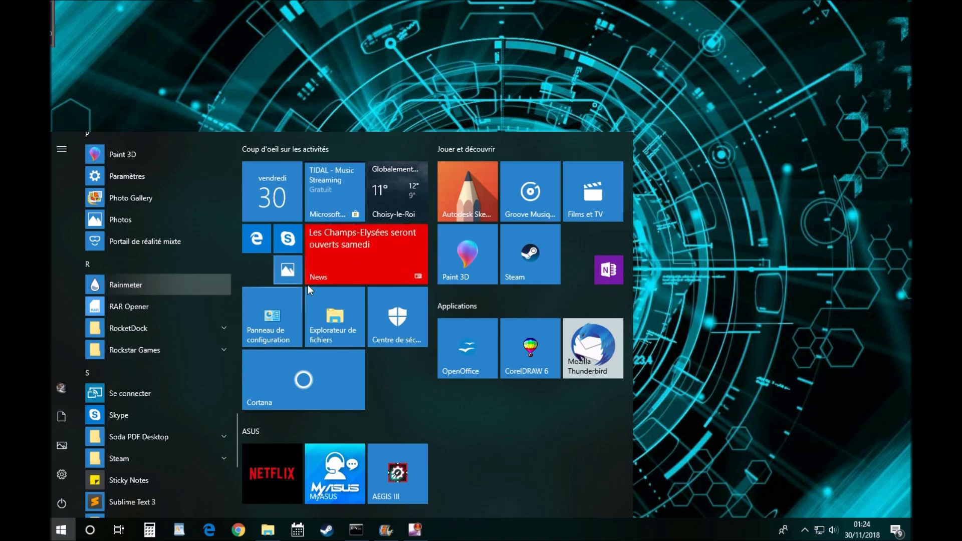
pyautogui.click(686, 367)
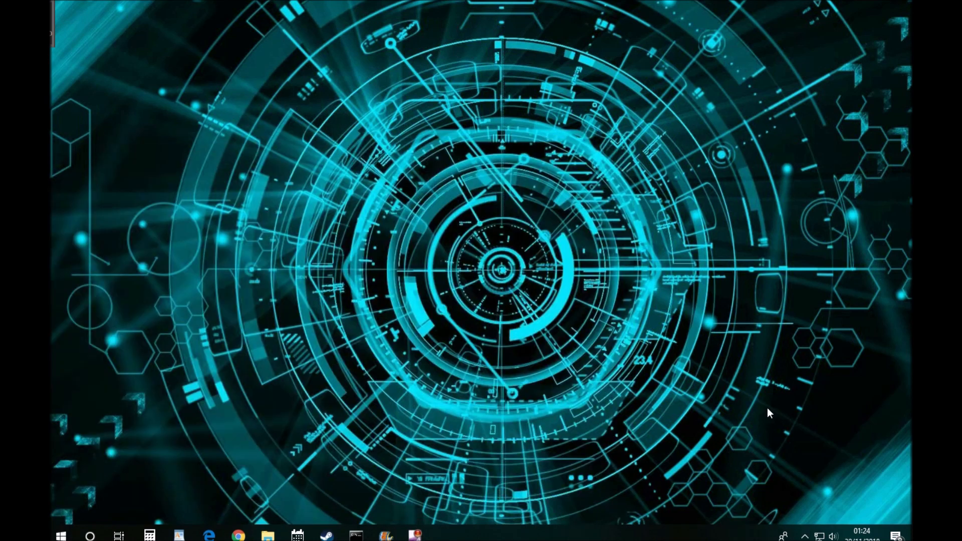
# Open the management window of the running Rainmeter and refresh all skins
pyautogui.click(805, 531)
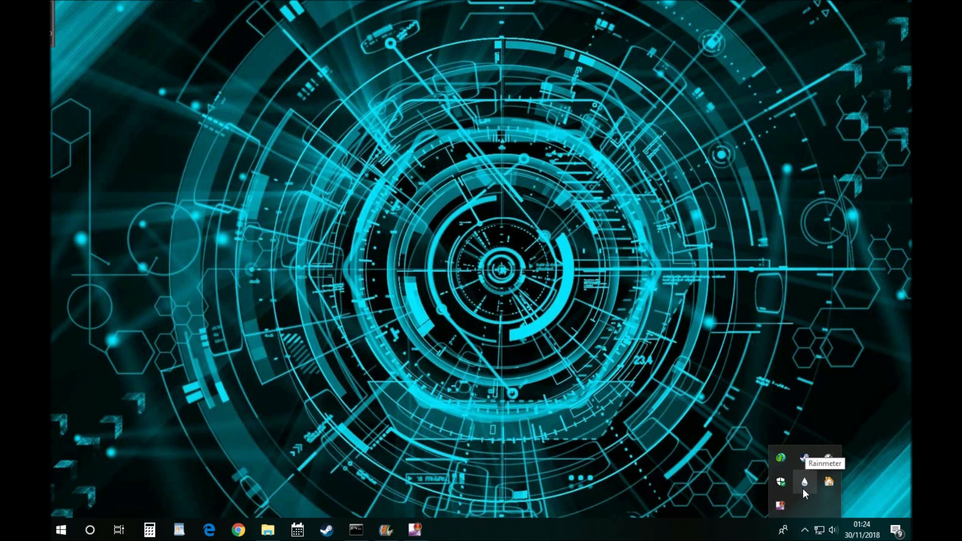
pyautogui.rightClick(803, 479)
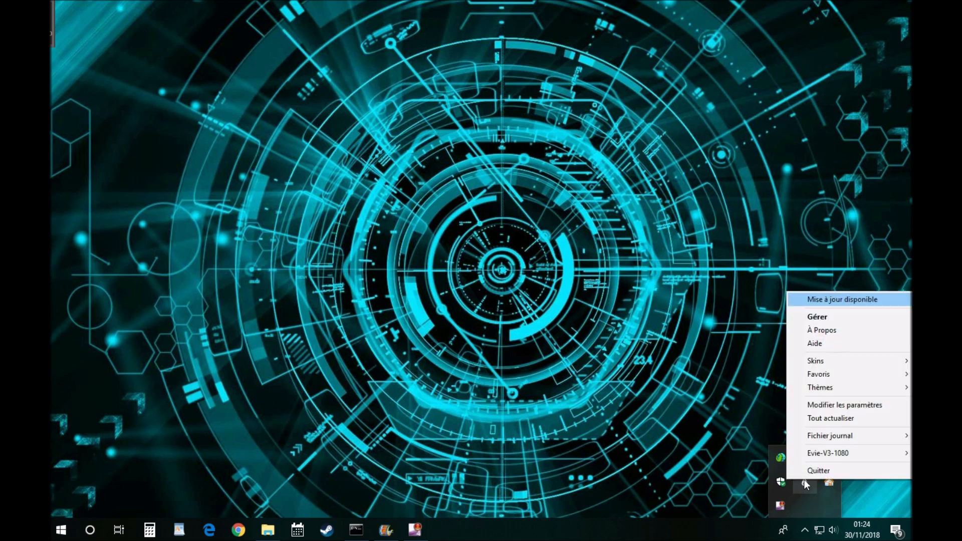
pyautogui.click(815, 318)
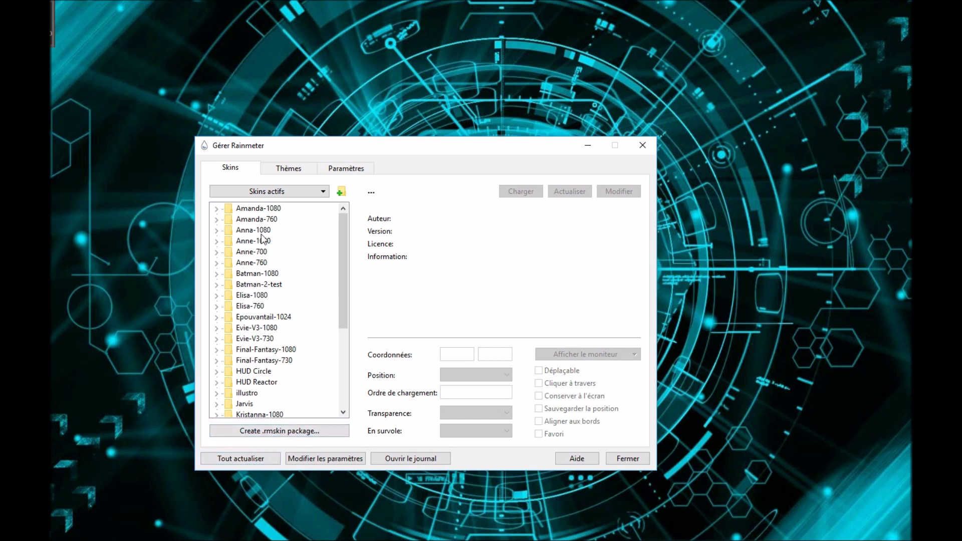
pyautogui.click(239, 460)
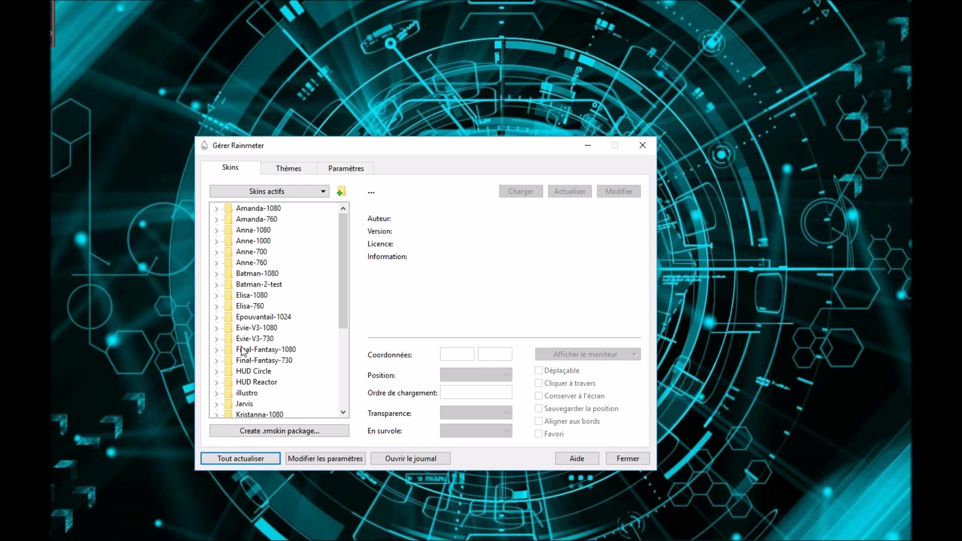
# Expand the Batman-1080 skin folder and load batman-1080.ini
pyautogui.moveTo(344, 263)
pyautogui.mouseDown()
pyautogui.moveTo(347, 354)
pyautogui.moveTo(339, 261)
pyautogui.mouseUp()
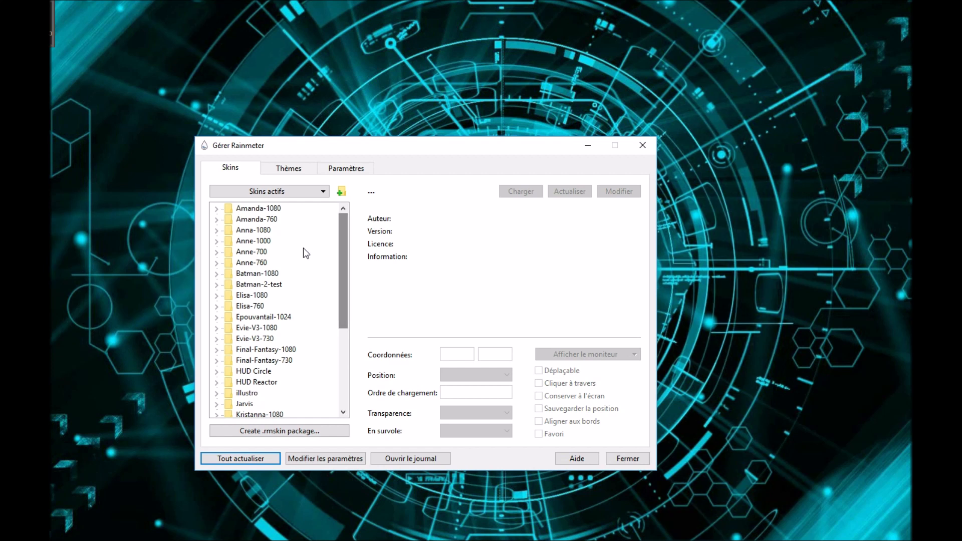
pyautogui.doubleClick(257, 274)
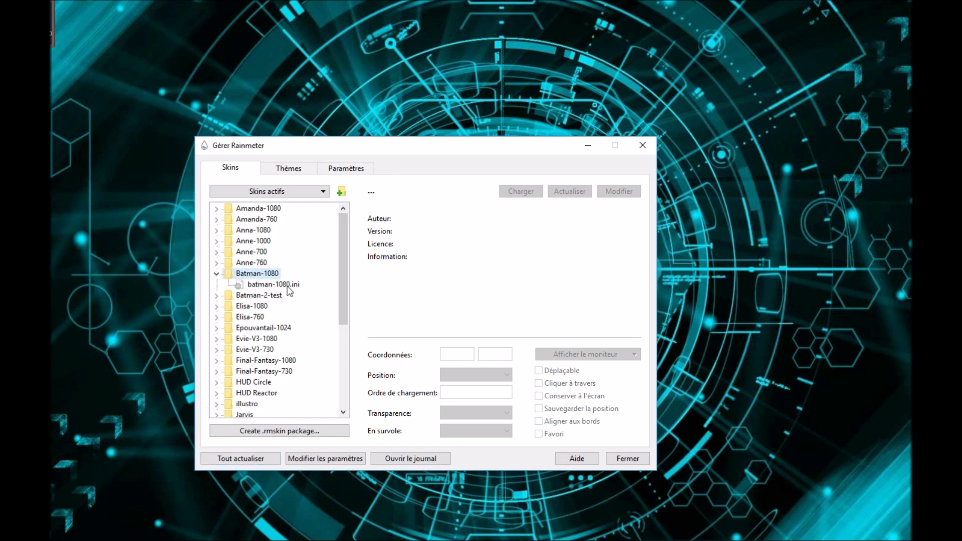
pyautogui.click(288, 285)
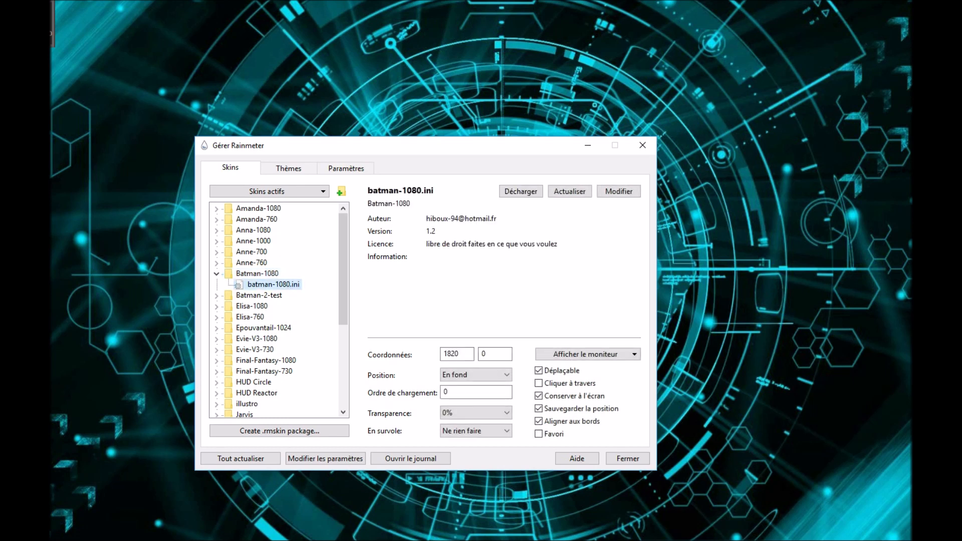
# Place the Batman character fully in view on the right half of the desktop and close the skin manager
pyautogui.moveTo(961, 406); pyautogui.dragTo(620, 406)
pyautogui.moveTo(746, 295); pyautogui.dragTo(696, 221)
pyautogui.moveTo(509, 144); pyautogui.dragTo(348, 58)
pyautogui.click(486, 60)
pyautogui.moveTo(543, 136); pyautogui.dragTo(678, 208)
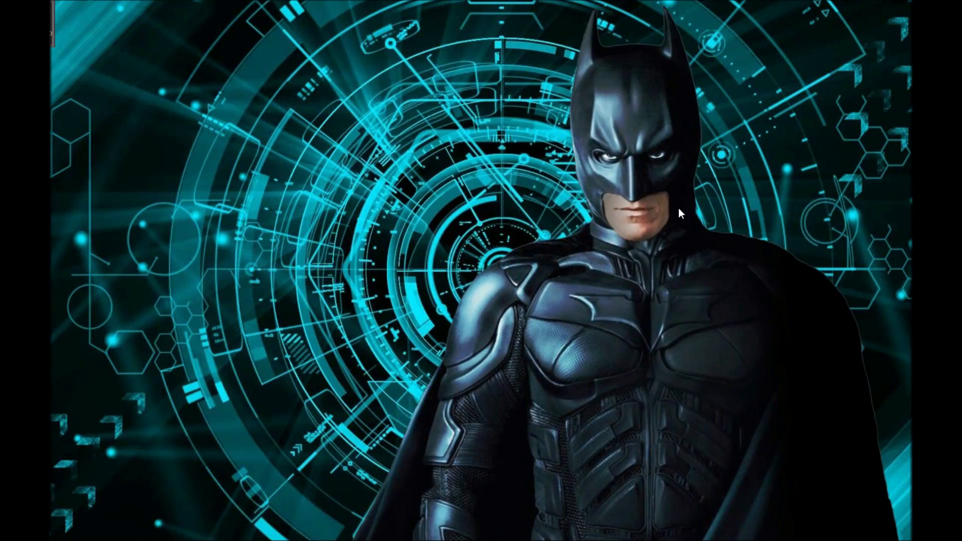